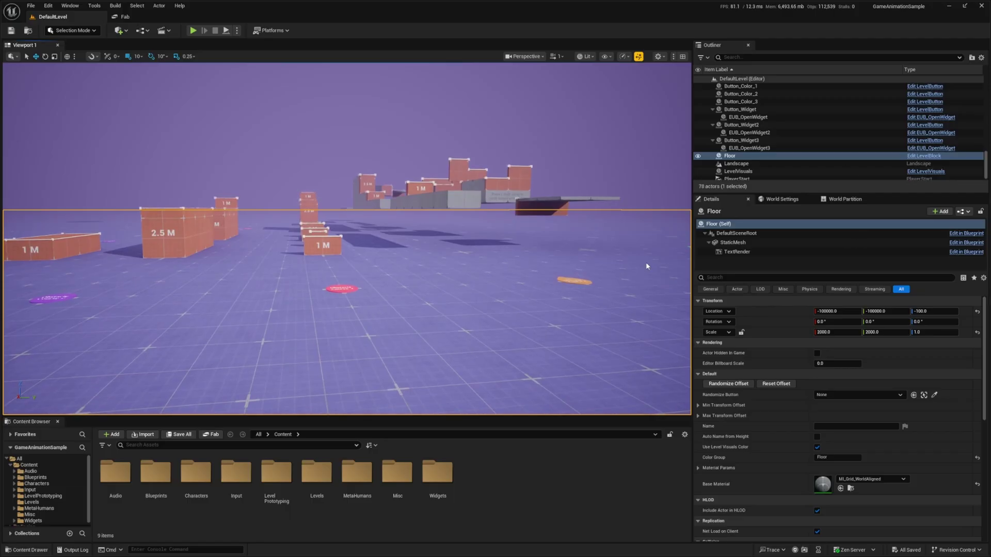
Step: Create a folder named Synty in the Content root, open it and enlarge the asset browser area
{"action": "right_click", "coordinate": [486, 491]}
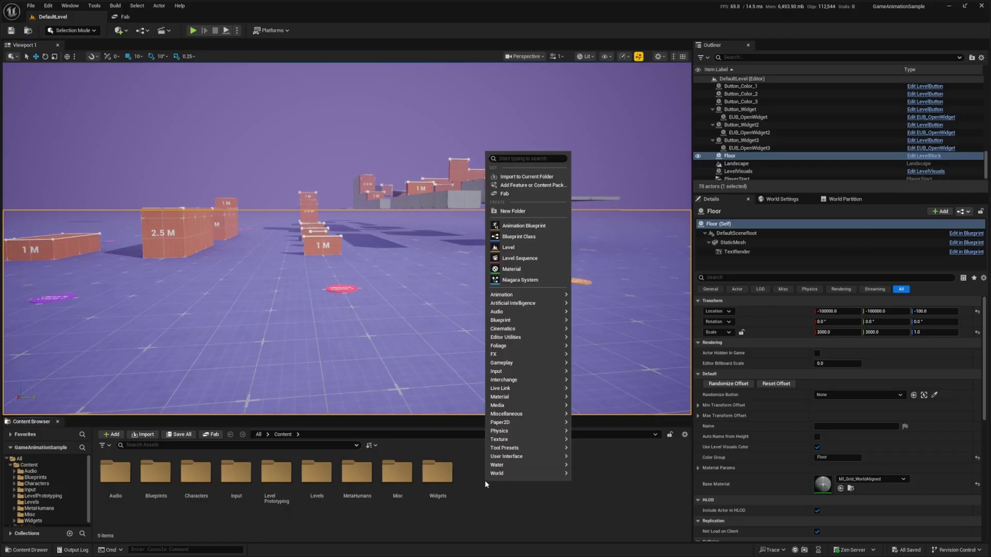
{"action": "left_click", "coordinate": [518, 224]}
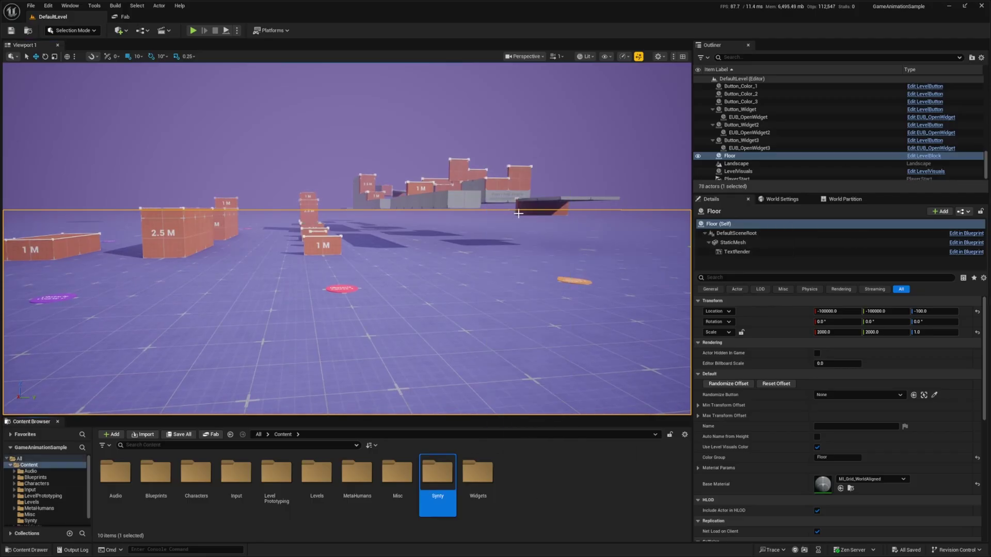
{"action": "double_click", "coordinate": [438, 474]}
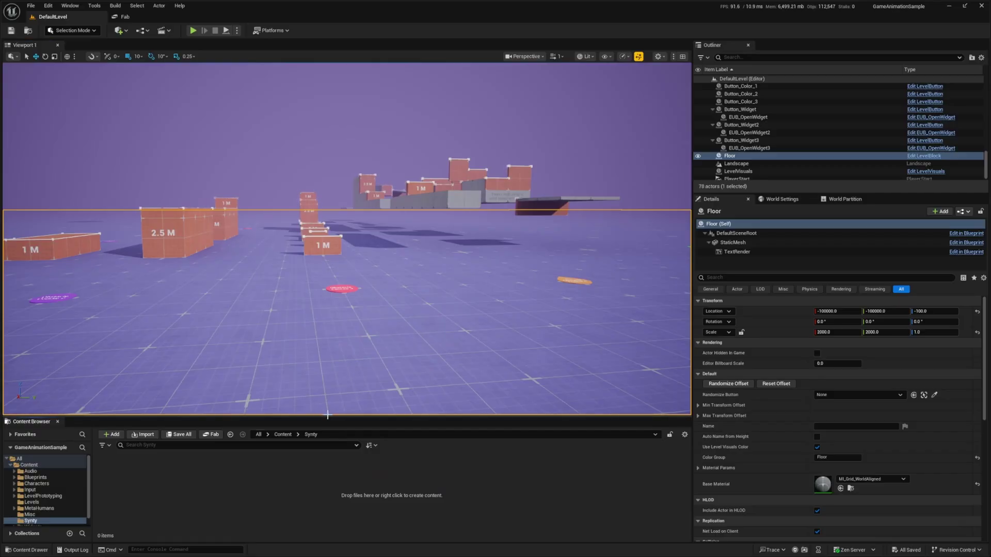
{"action": "left_click_drag", "start_coordinate": [329, 412], "coordinate": [328, 398]}
{"action": "scroll", "coordinate": [328, 415], "scroll_direction": "up", "scroll_amount": 1}
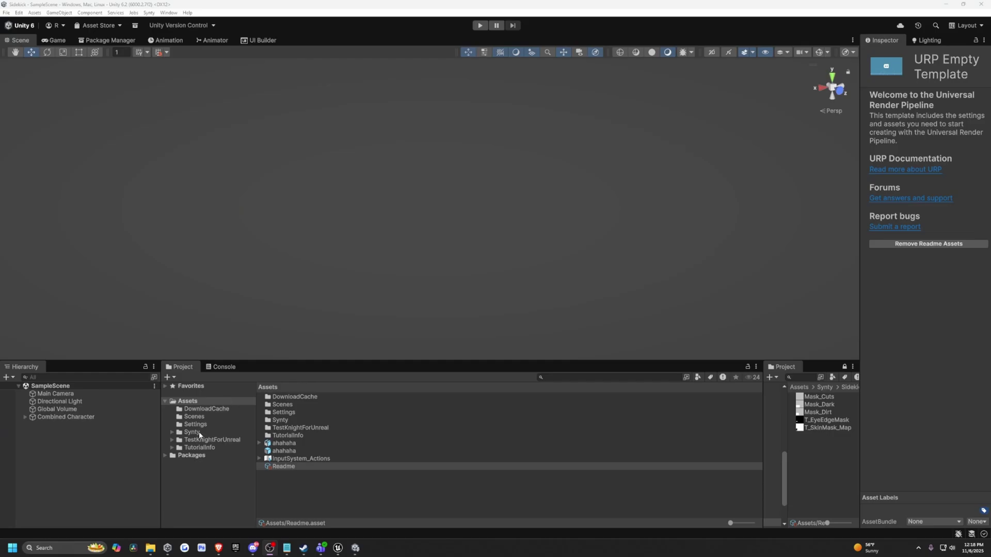
Step: Switch to Unity and look through the character pack folders in Synty/SidekickCharacters/Characters
{"action": "left_click", "coordinate": [198, 435]}
{"action": "double_click", "coordinate": [306, 398]}
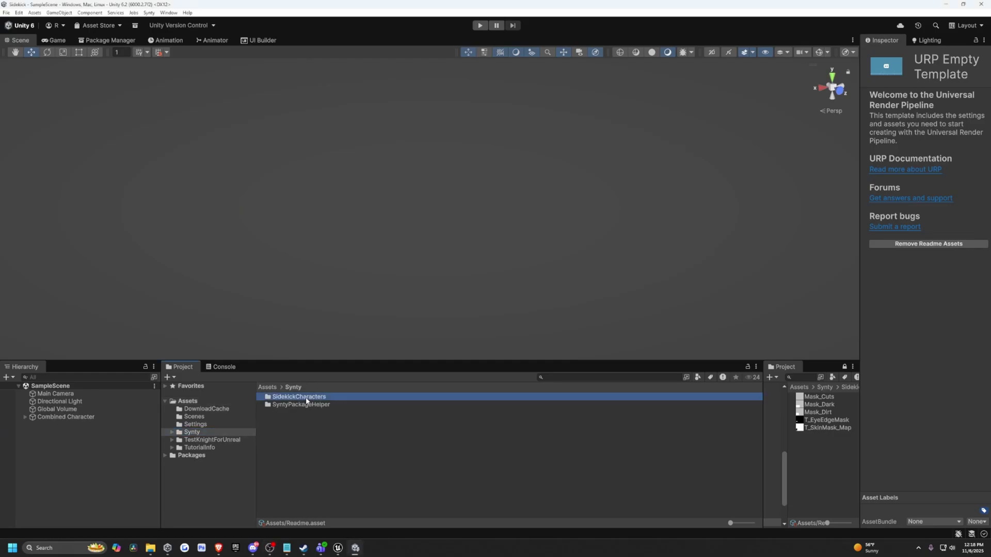
{"action": "double_click", "coordinate": [297, 414]}
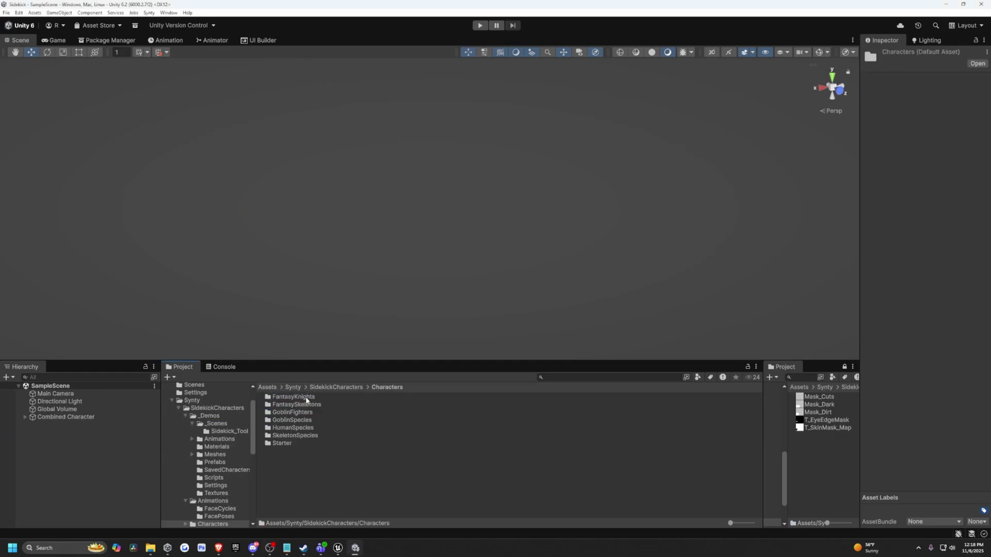
{"action": "left_click", "coordinate": [305, 398]}
{"action": "left_click", "coordinate": [309, 406]}
{"action": "left_click", "coordinate": [309, 413]}
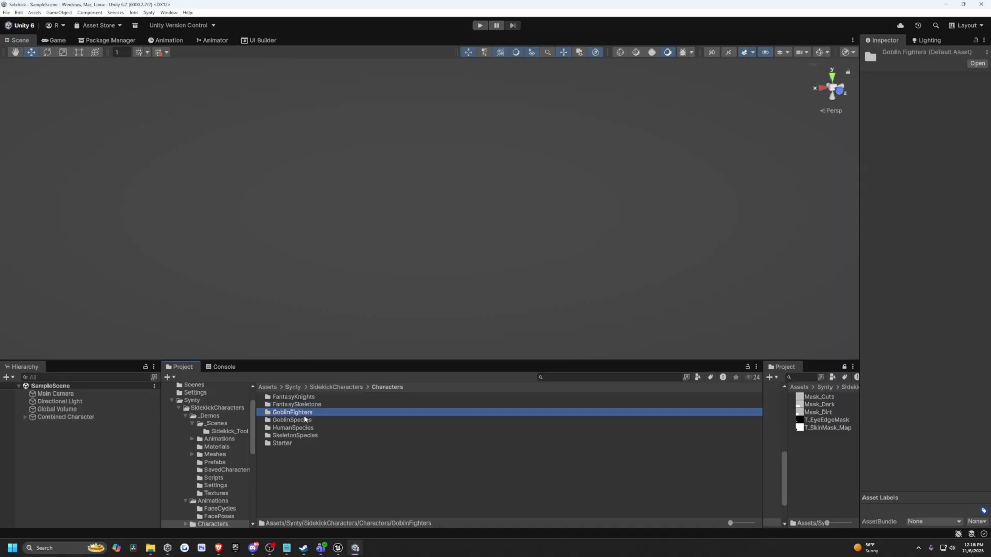
{"action": "left_click_drag", "start_coordinate": [299, 365], "coordinate": [296, 287]}
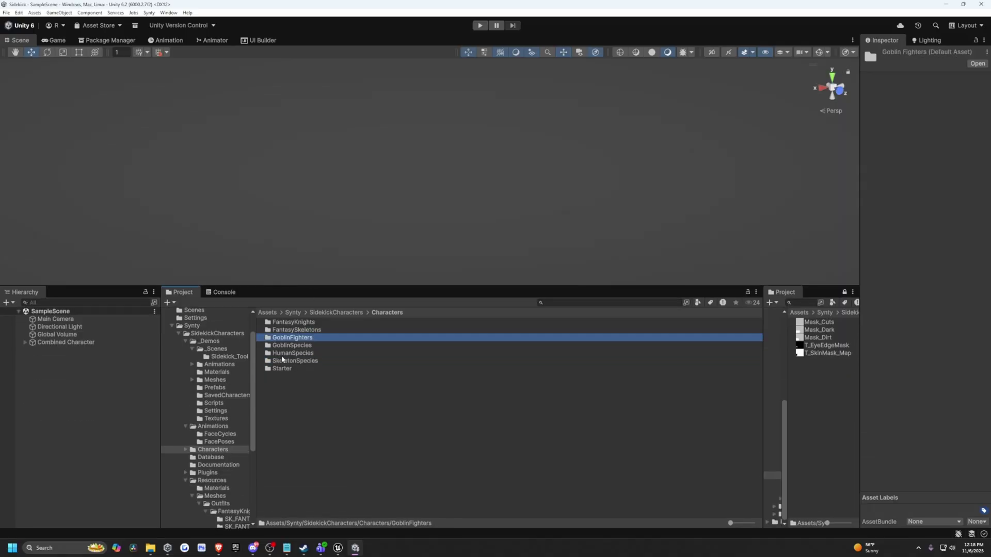
Step: Look at the texture maps in the Textures subfolder of SidekickCharacters/Resources, then return to Resources
{"action": "left_click", "coordinate": [220, 480]}
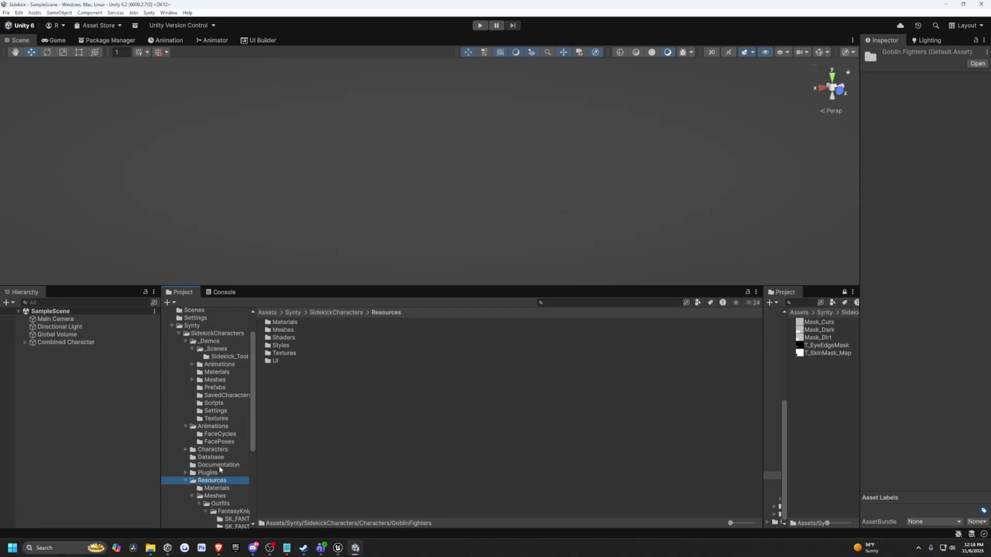
{"action": "double_click", "coordinate": [283, 354]}
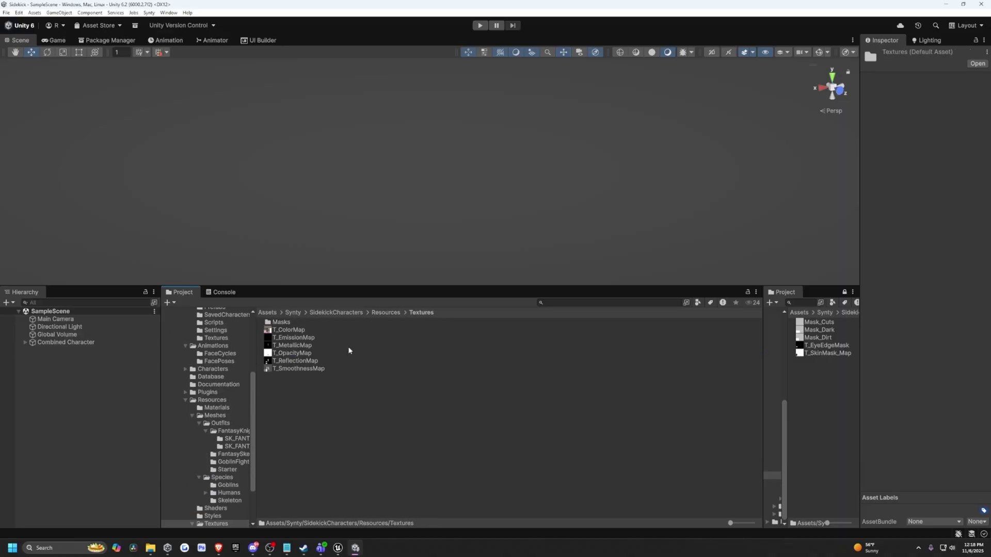
{"action": "left_click", "coordinate": [385, 312]}
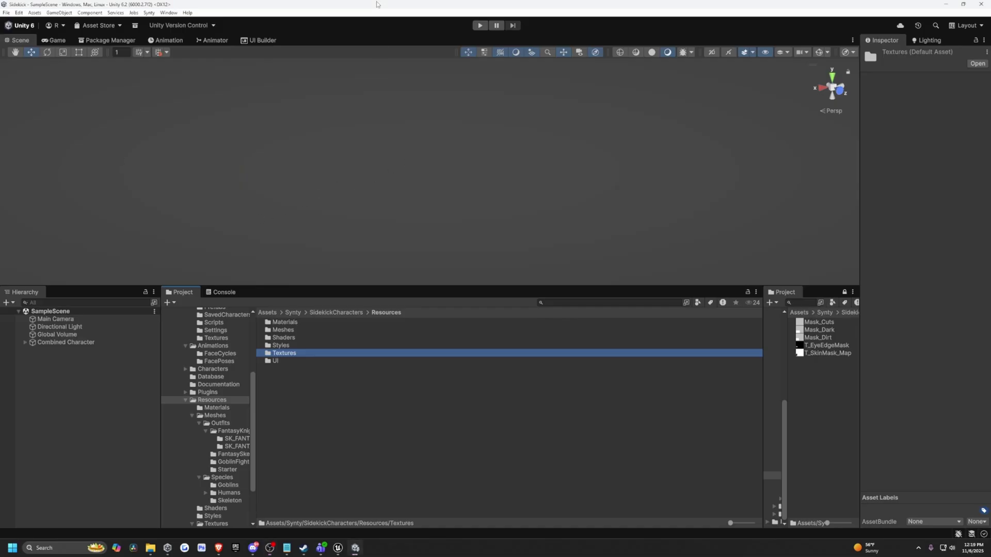
Step: Arrange the Unreal Editor and Unity windows side by side, with Unreal on the left half of the desktop
{"action": "left_click_drag", "start_coordinate": [384, 4], "coordinate": [674, 10]}
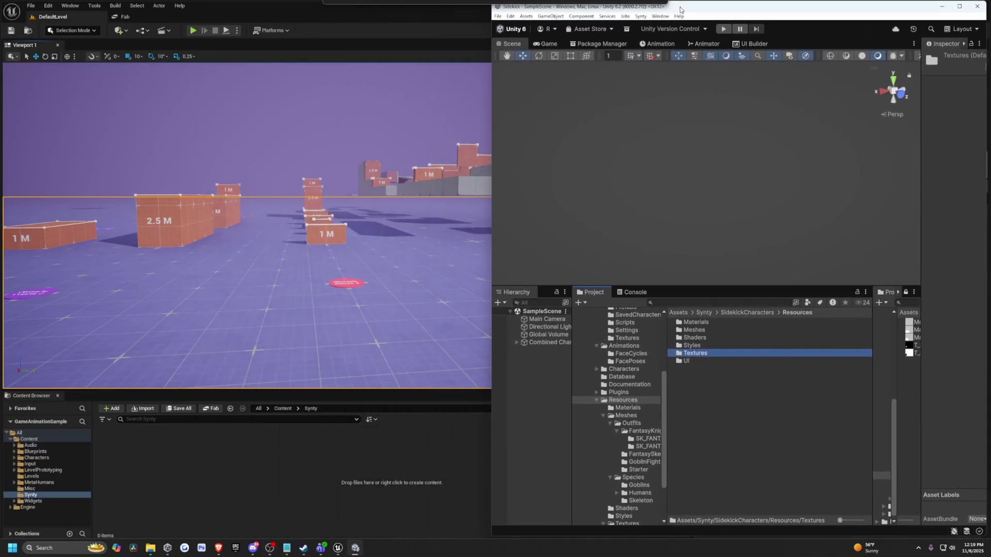
{"action": "left_click", "coordinate": [370, 30]}
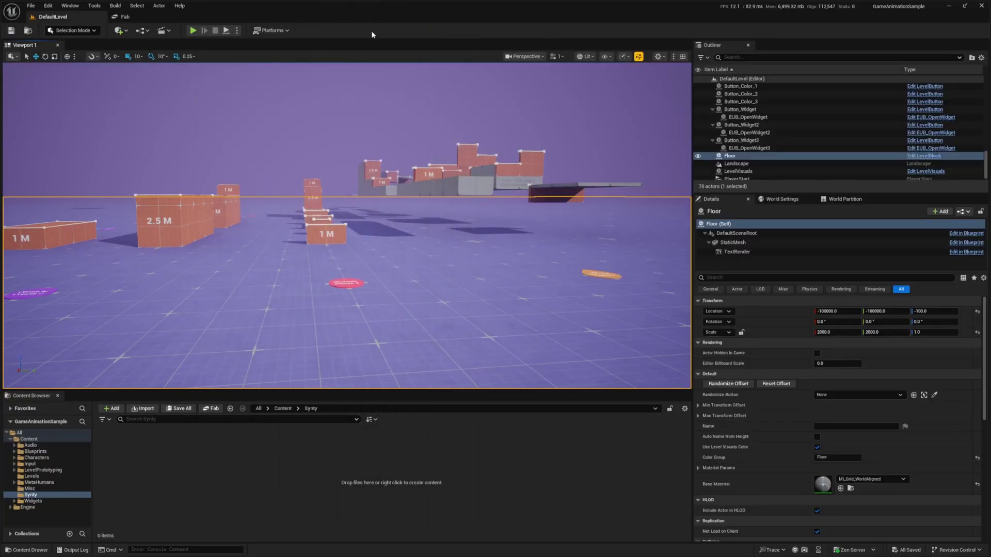
{"action": "left_click", "coordinate": [966, 8]}
{"action": "double_click", "coordinate": [470, 11]}
{"action": "key", "text": "super+Left"}
{"action": "left_click", "coordinate": [748, 315]}
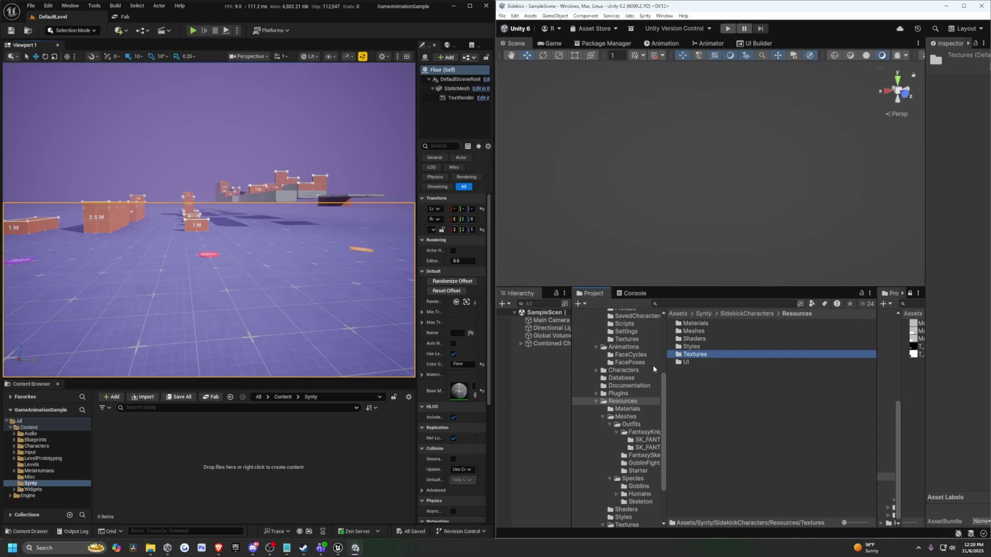
Step: Reveal Unity's Resources folder in File Explorer, open its Textures folder and sort the files by type in descending order
{"action": "right_click", "coordinate": [620, 402]}
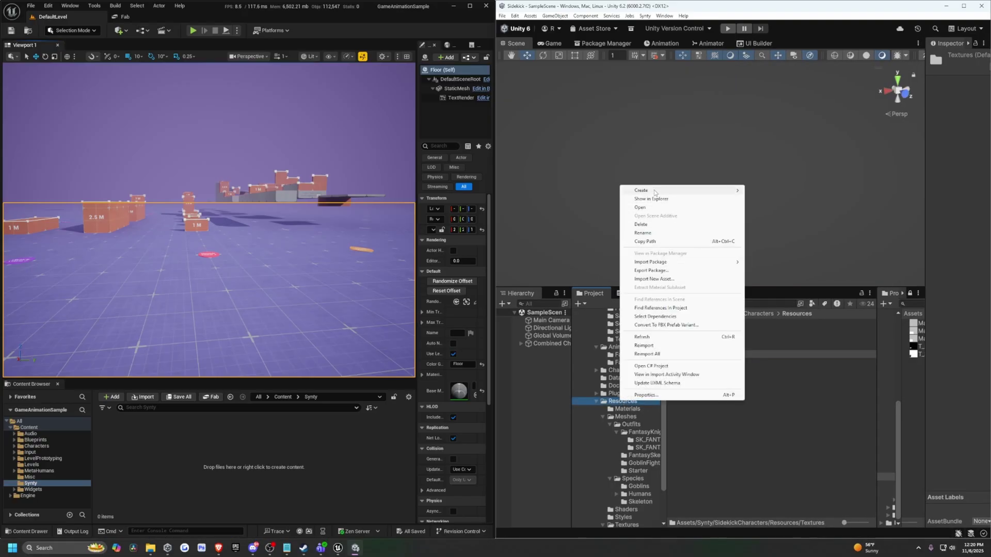
{"action": "left_click", "coordinate": [655, 200]}
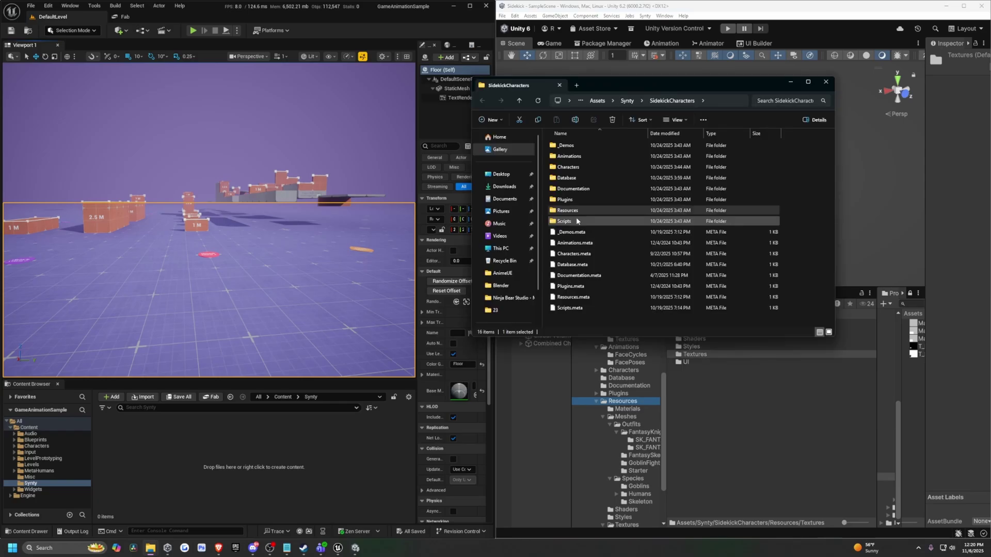
{"action": "double_click", "coordinate": [571, 211]}
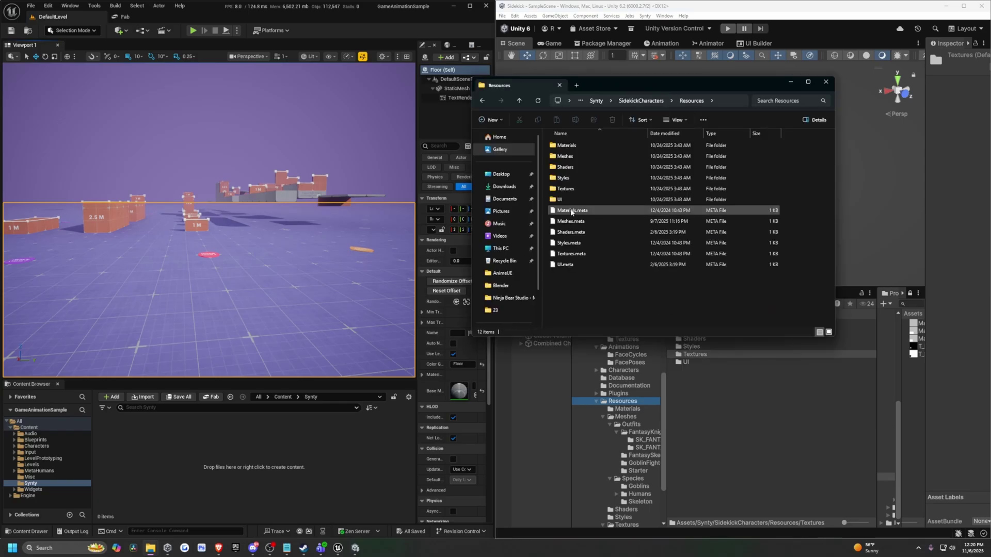
{"action": "double_click", "coordinate": [566, 187]}
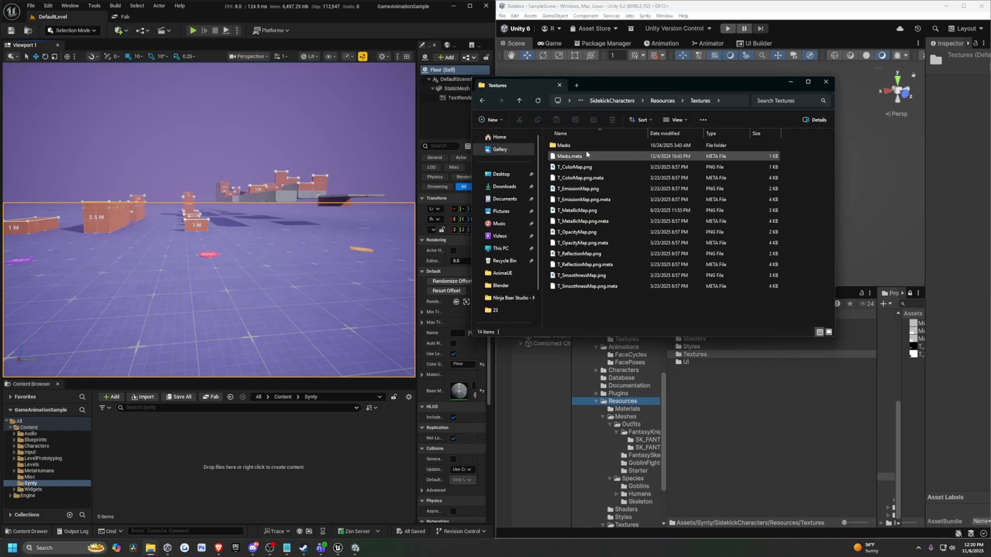
{"action": "left_click", "coordinate": [722, 135]}
{"action": "left_click", "coordinate": [722, 134]}
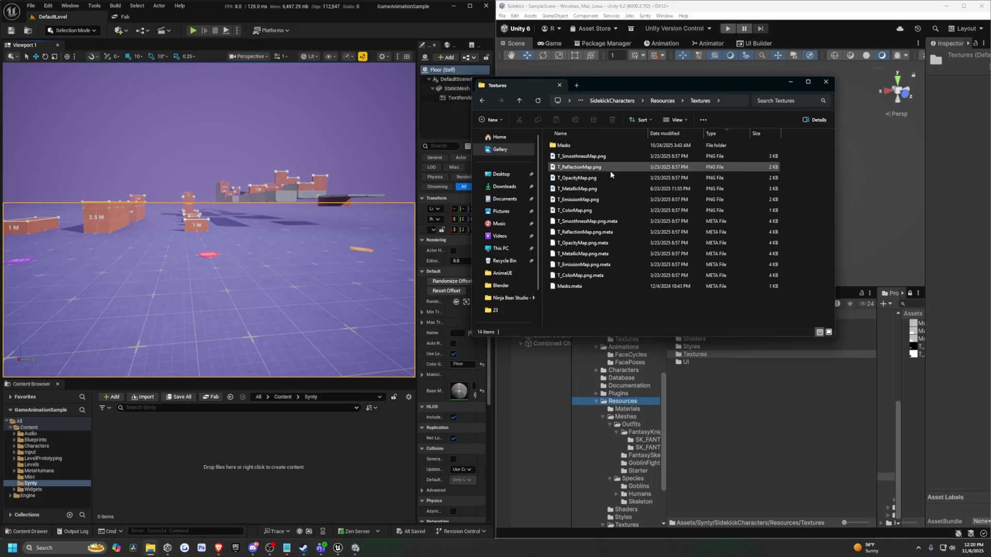
Step: Import the six PNG maps, T_SmoothnessMap through T_ColorMap, from the Textures folder into Unreal's Synty folder
{"action": "double_click", "coordinate": [572, 145]}
{"action": "key", "text": "alt+Left"}
{"action": "left_click", "coordinate": [587, 158]}
{"action": "left_click", "coordinate": [581, 211], "text": "shift"}
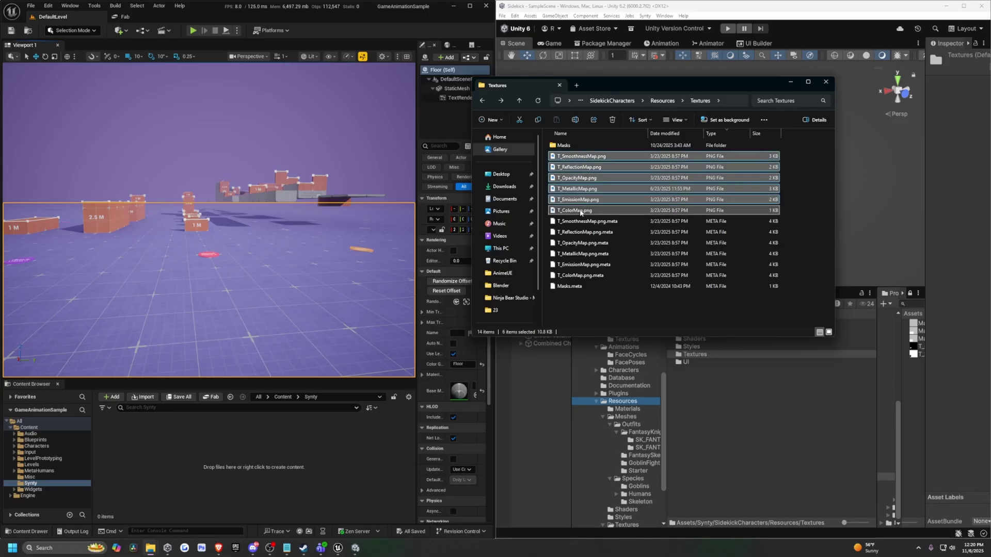
{"action": "left_click_drag", "start_coordinate": [584, 160], "coordinate": [247, 469]}
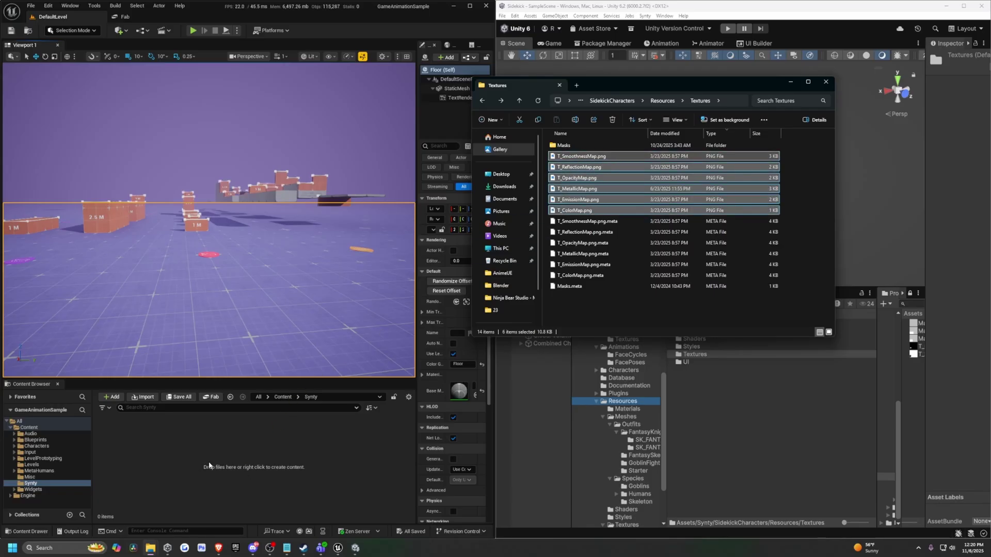
{"action": "left_click_drag", "start_coordinate": [209, 466], "coordinate": [209, 466]}
Step: Create a subfolder named Texture inside Synty and move the six imported textures into it
{"action": "right_click", "coordinate": [371, 443]}
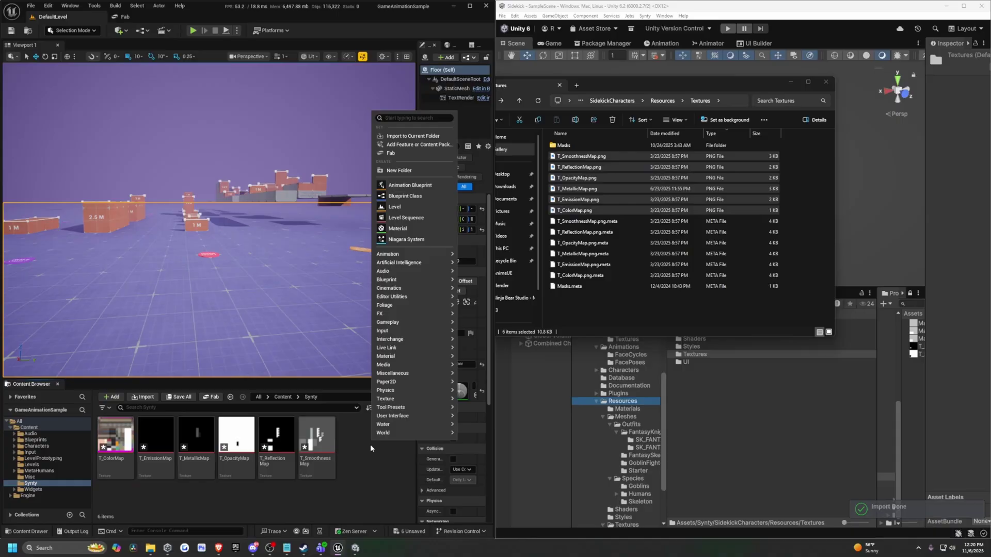
{"action": "left_click", "coordinate": [404, 171]}
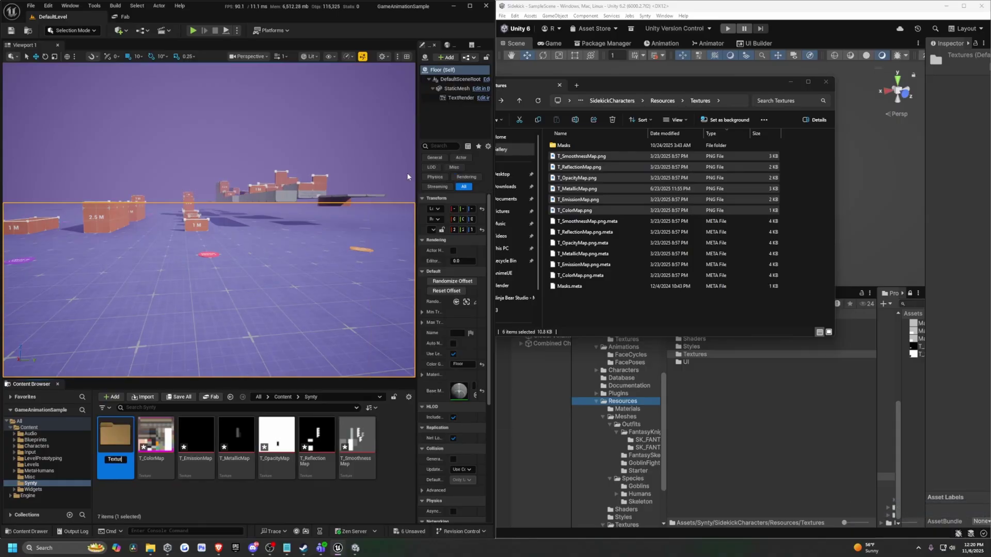
{"action": "left_click", "coordinate": [155, 439]}
{"action": "left_click", "coordinate": [357, 439], "text": "shift"}
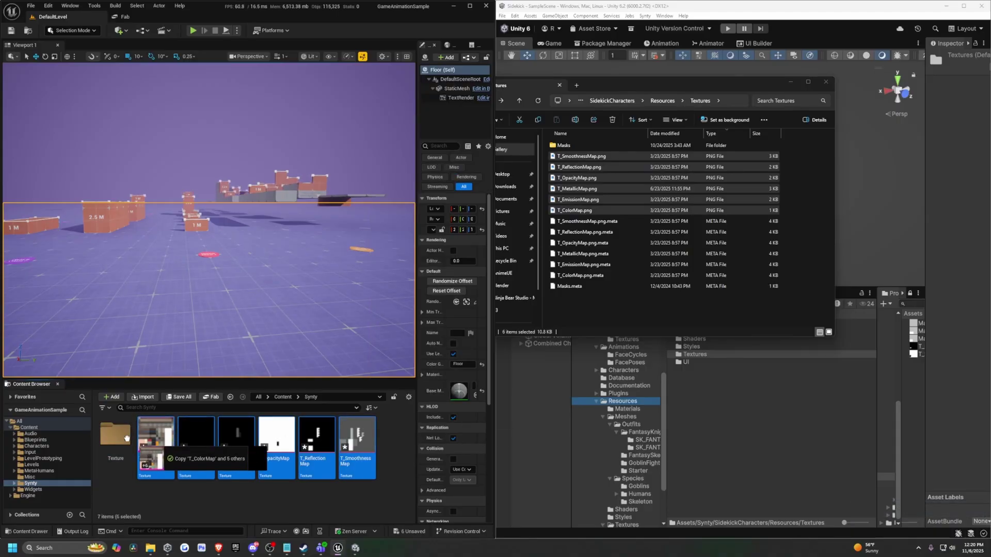
{"action": "left_click_drag", "start_coordinate": [119, 441], "coordinate": [120, 442]}
{"action": "left_click", "coordinate": [147, 455]}
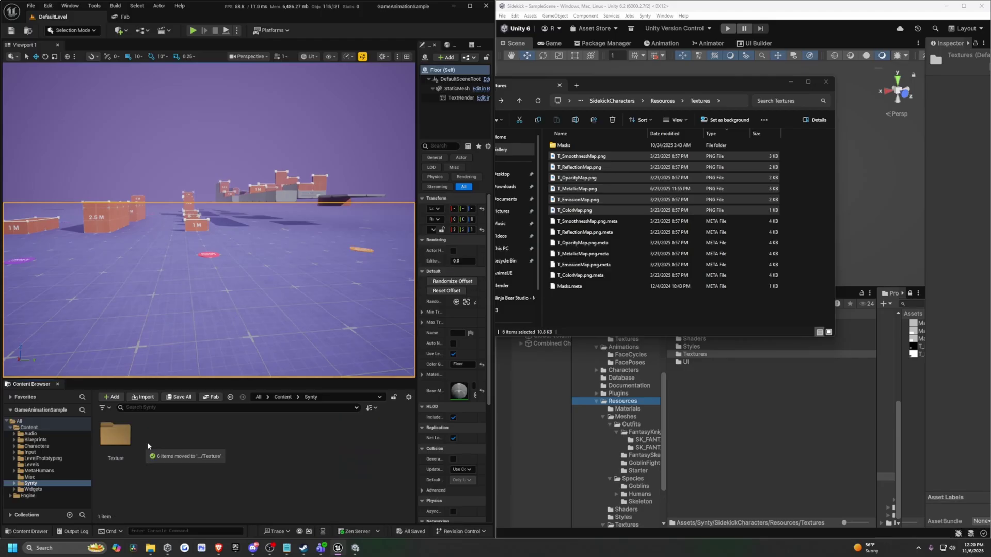
Step: Open T_ColorMap from the Texture folder, set its Filter to Nearest and save the texture
{"action": "double_click", "coordinate": [119, 437]}
{"action": "double_click", "coordinate": [116, 436]}
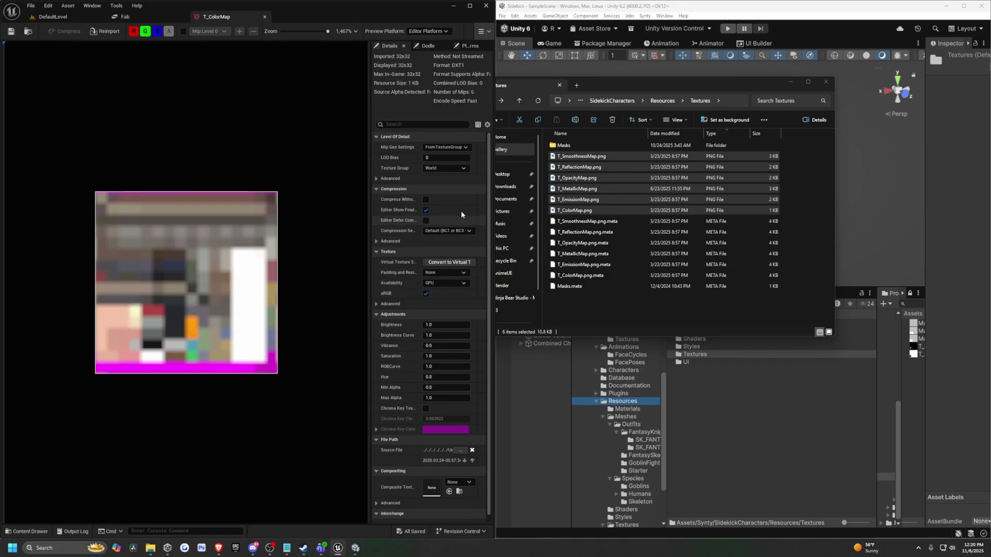
{"action": "left_click", "coordinate": [430, 125]}
{"action": "type", "text": "filter"}
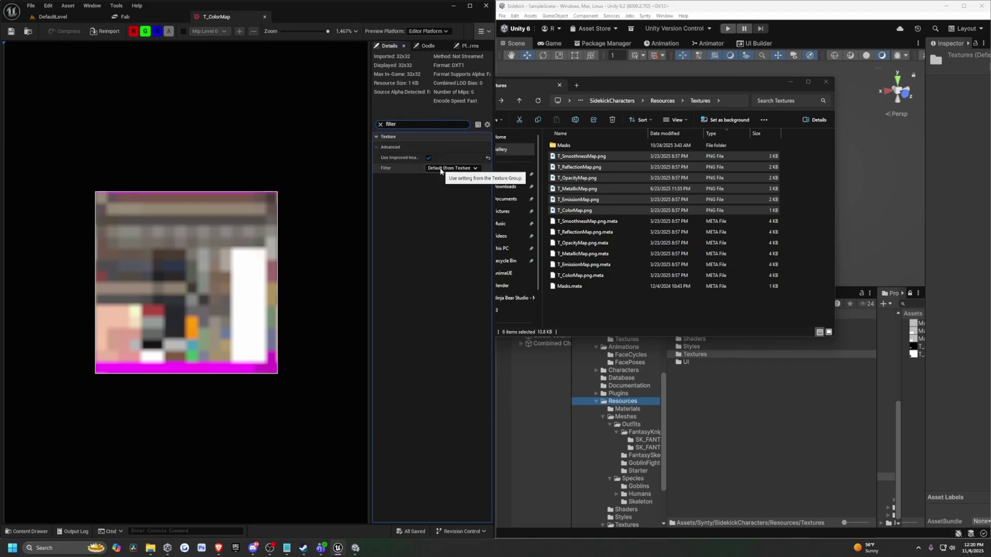
{"action": "left_click", "coordinate": [441, 169]}
{"action": "left_click", "coordinate": [436, 176]}
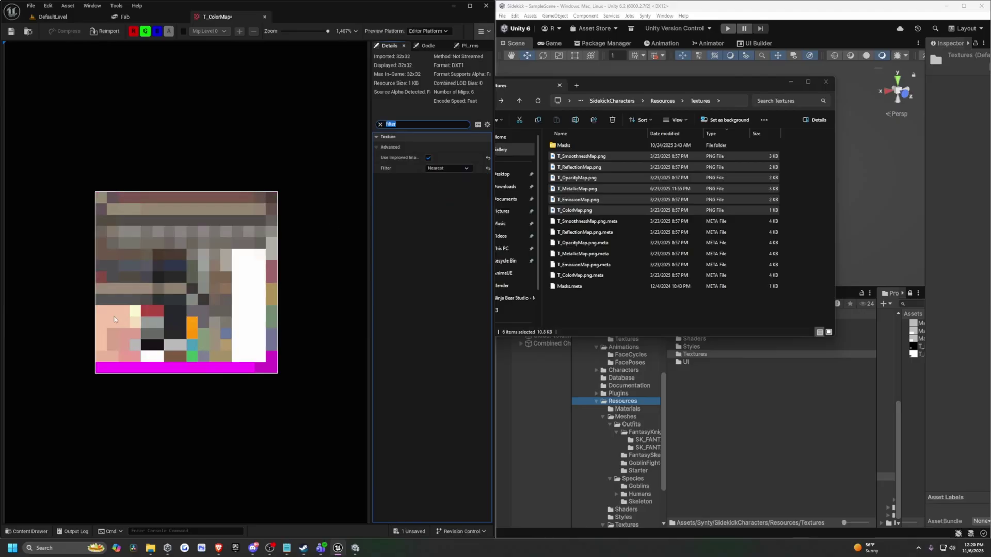
{"action": "key", "text": "ctrl+s"}
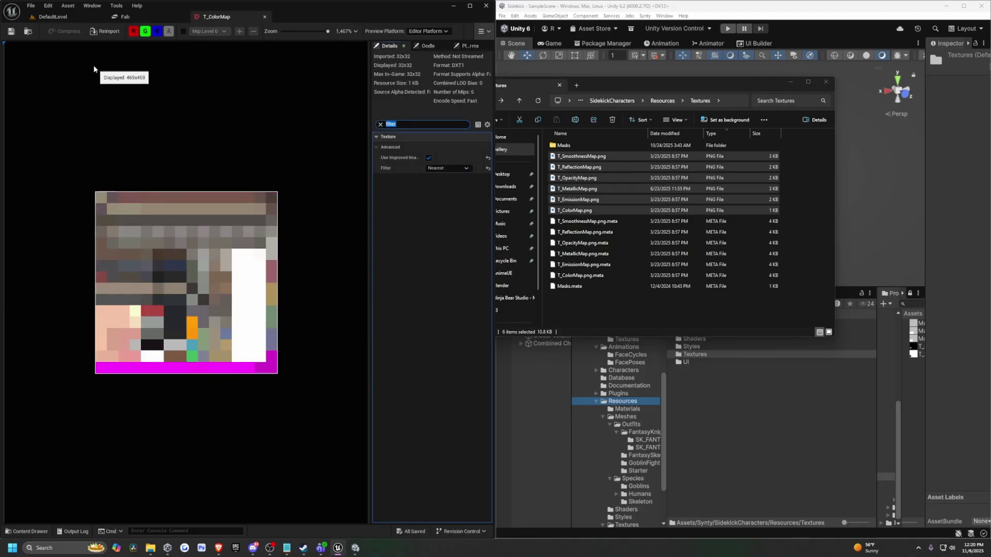
Step: Return to the DefaultLevel editor and create a material from T_ColorMap named M_ColorMap
{"action": "left_click", "coordinate": [54, 17]}
{"action": "right_click", "coordinate": [116, 438]}
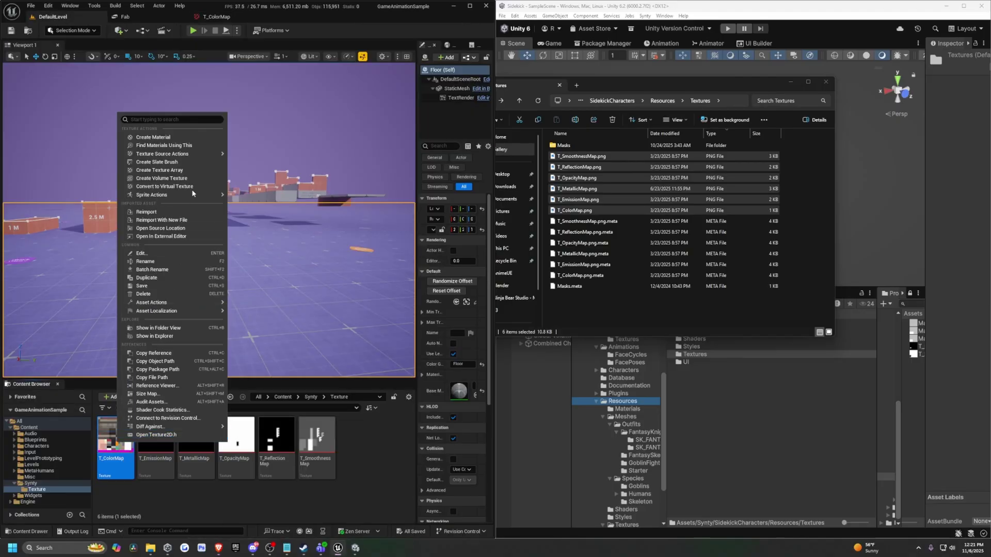
{"action": "left_click", "coordinate": [160, 133]}
{"action": "type", "text": "M"}
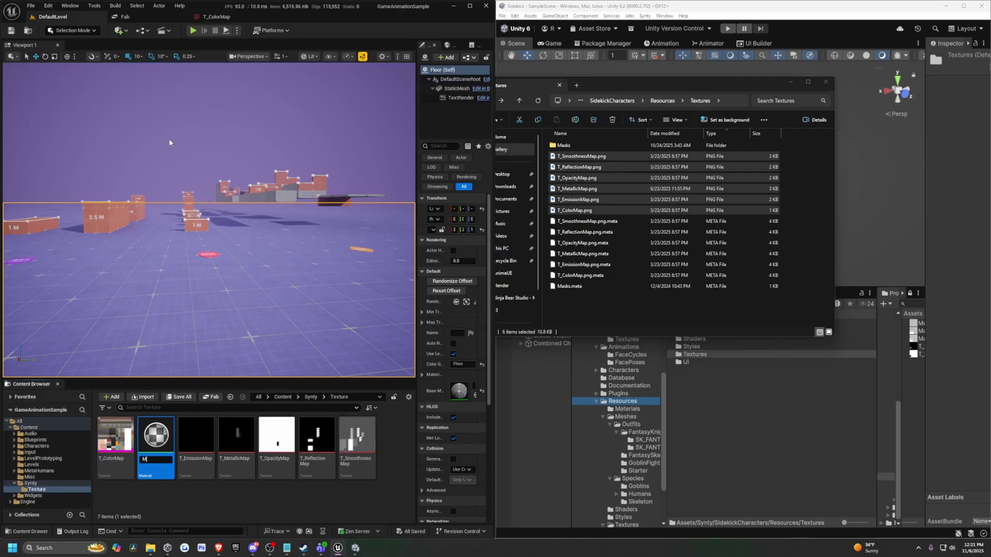
{"action": "type", "text": "_ColorMap"}
{"action": "key", "text": "Return"}
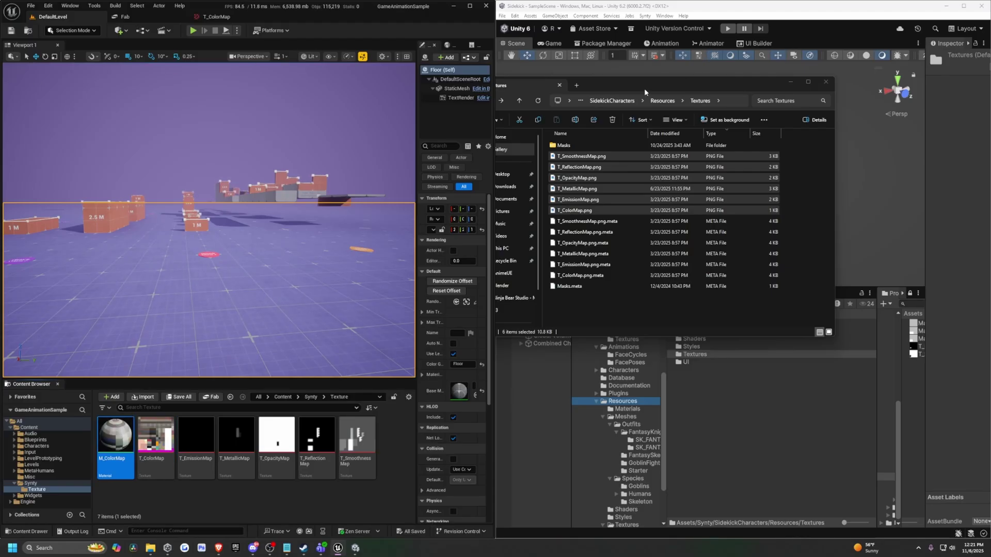
Step: Open the Resources/Meshes folder in File Explorer, checking its Species subfolder along the way
{"action": "left_click", "coordinate": [662, 101]}
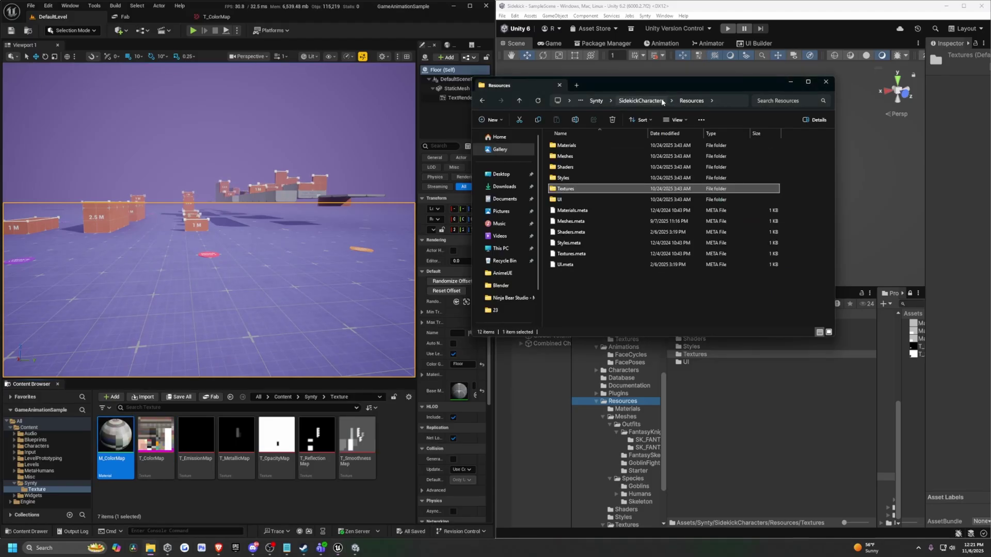
{"action": "double_click", "coordinate": [568, 156]}
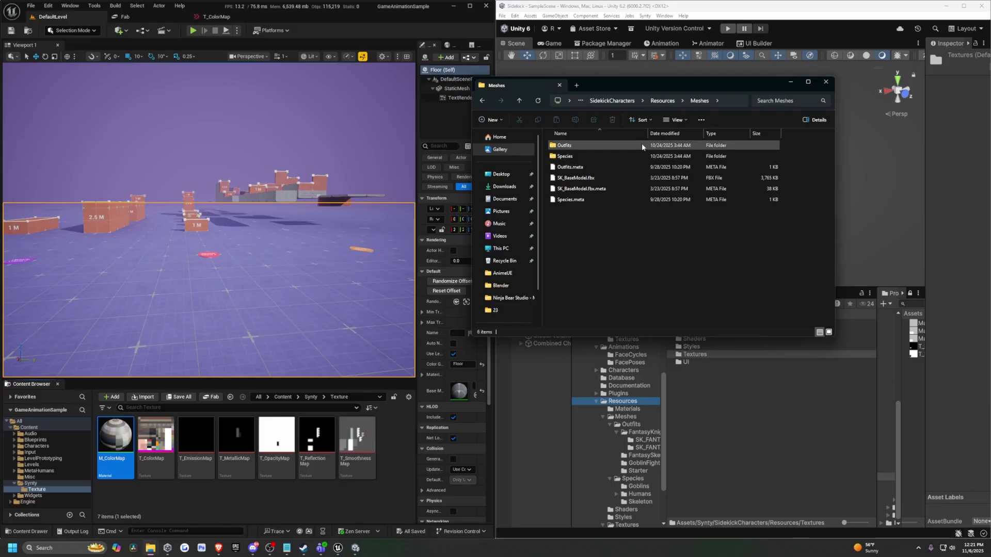
{"action": "double_click", "coordinate": [569, 155]}
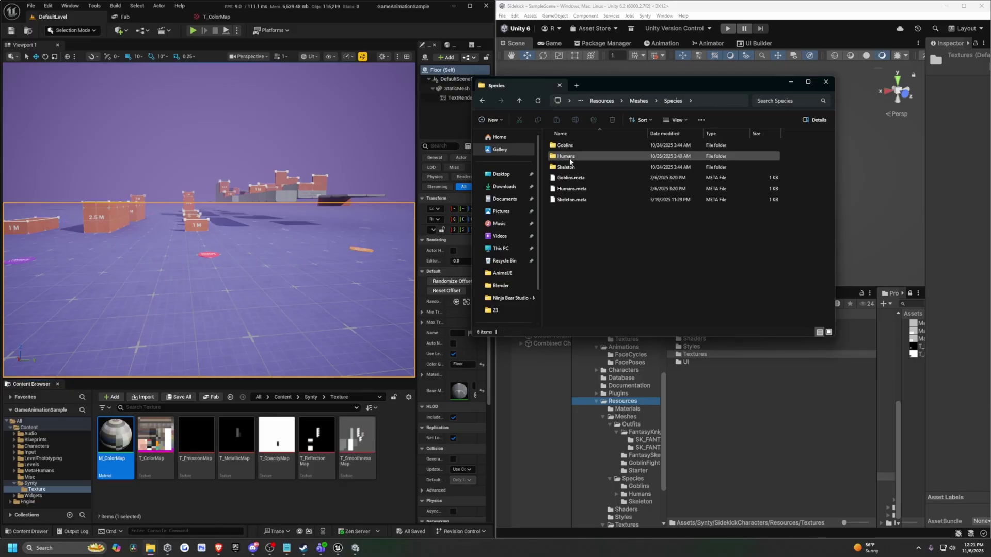
{"action": "left_click", "coordinate": [566, 157]}
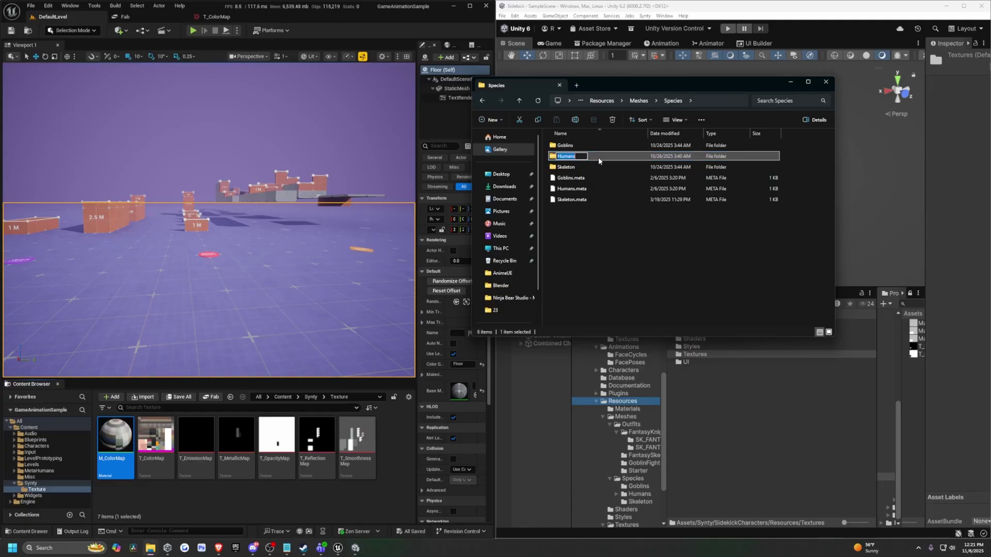
{"action": "left_click", "coordinate": [605, 101]}
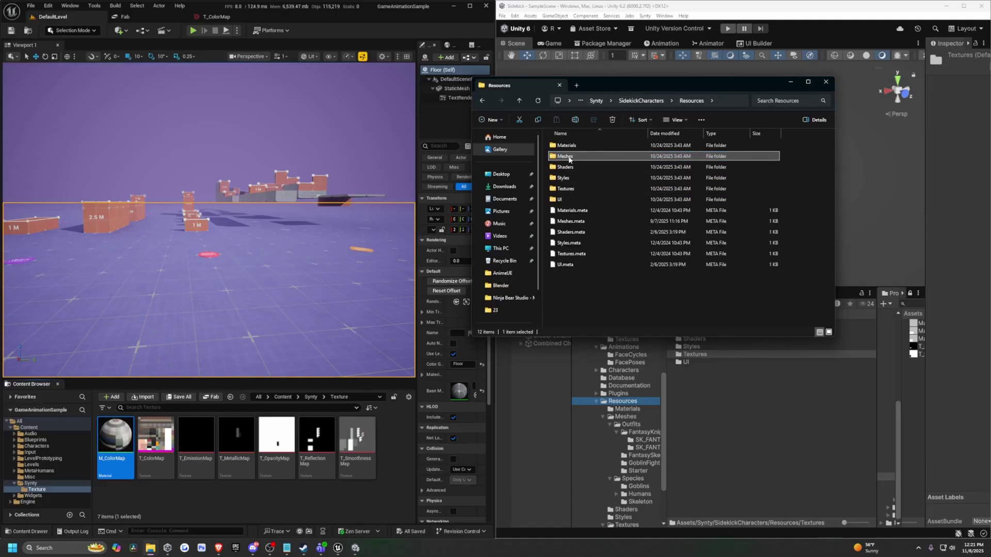
{"action": "double_click", "coordinate": [566, 156]}
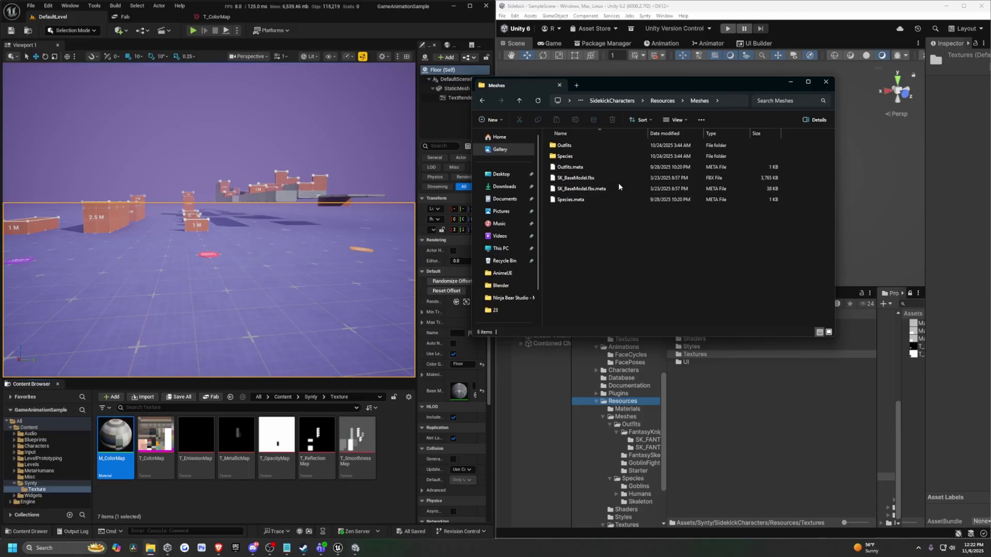
Step: Import SK_BaseModel.fbx from the Meshes folder into Unreal's Synty folder using the default import settings
{"action": "left_click", "coordinate": [576, 178]}
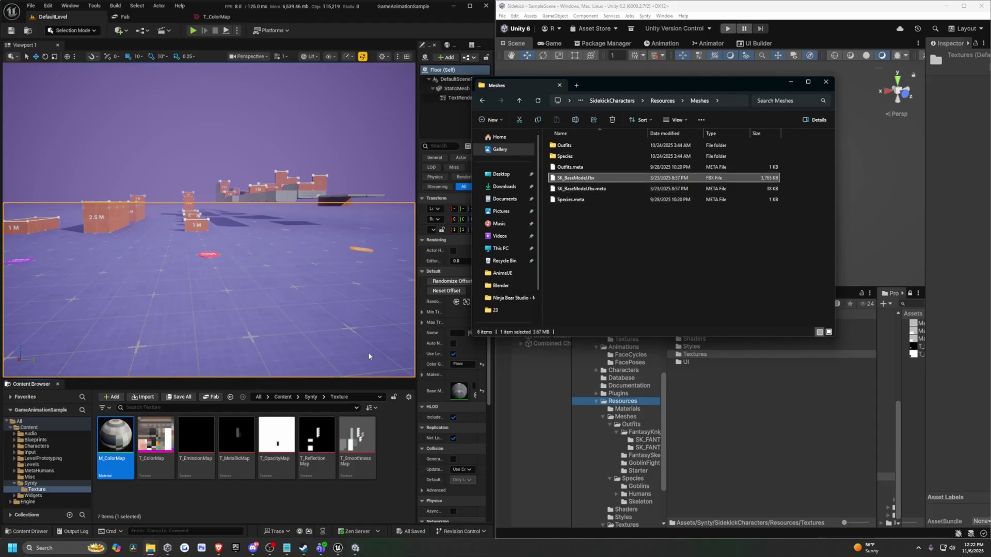
{"action": "left_click", "coordinate": [318, 397]}
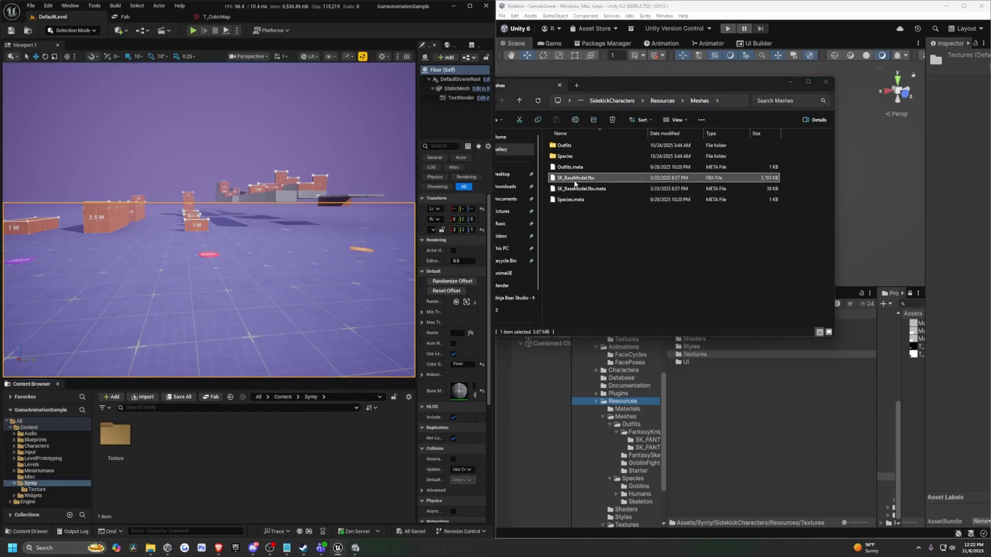
{"action": "left_click_drag", "start_coordinate": [176, 467], "coordinate": [175, 467]}
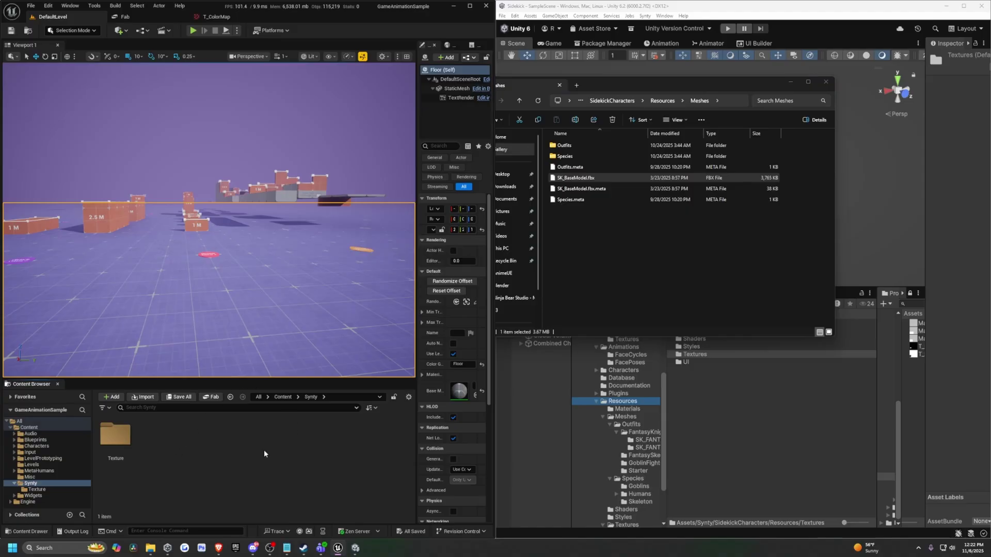
{"action": "scroll", "coordinate": [466, 344], "scroll_direction": "down", "scroll_amount": 10}
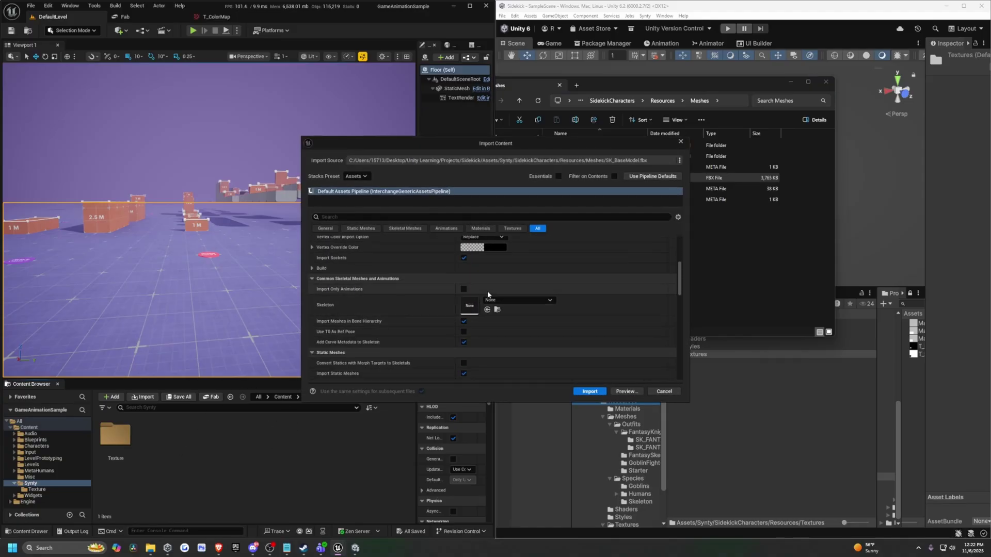
{"action": "scroll", "coordinate": [371, 312], "scroll_direction": "down", "scroll_amount": 8}
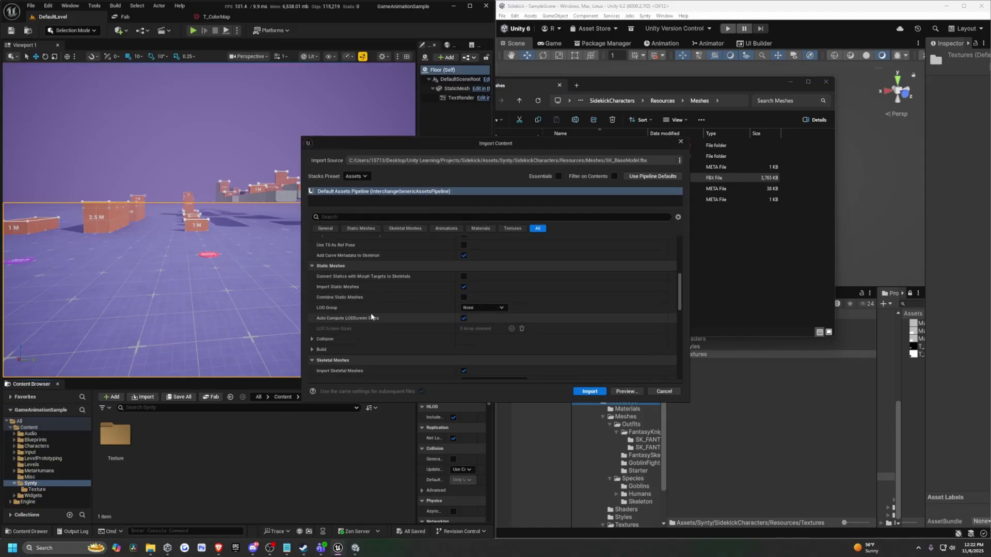
{"action": "left_click", "coordinate": [592, 393]}
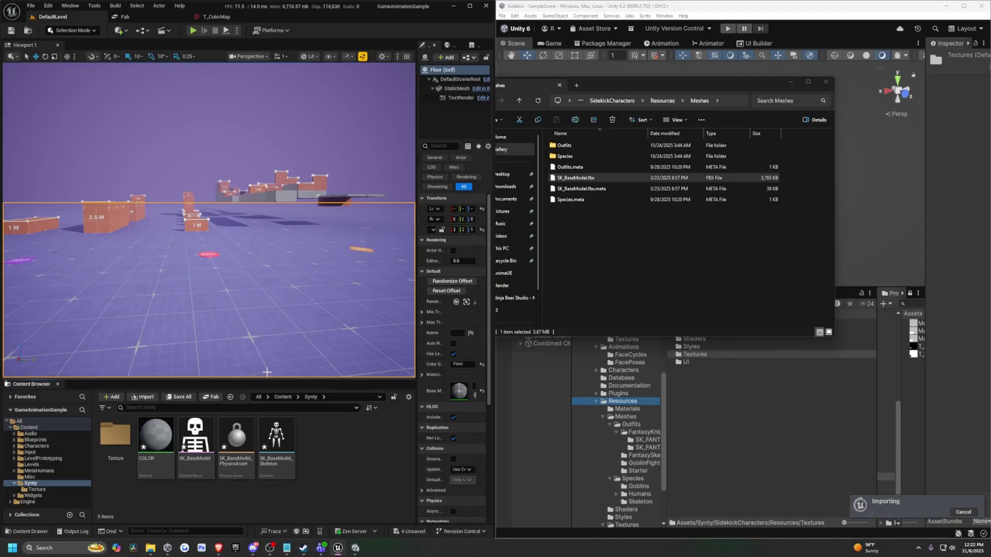
Step: Save all the imported assets and place the SK_BaseModel assets from the Synty folder in the level
{"action": "key", "text": "ctrl+shift+s"}
{"action": "key", "text": "w"}
{"action": "right_click_drag", "start_coordinate": [313, 292], "coordinate": [274, 304]}
{"action": "left_click_drag", "start_coordinate": [202, 440], "coordinate": [150, 301]}
{"action": "key", "text": "f"}
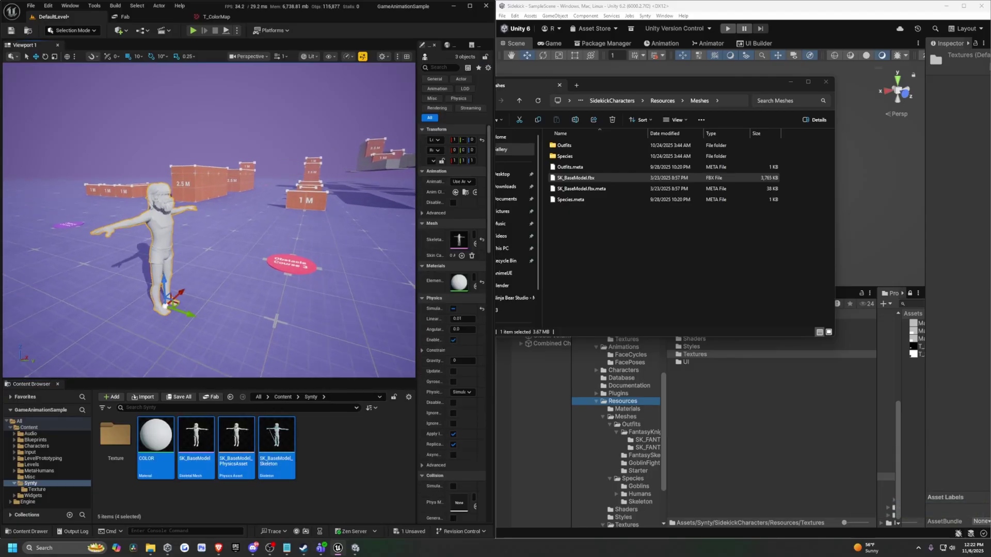
Step: Examine the placed base model up close in the level and save the changes
{"action": "left_click", "coordinate": [115, 436]}
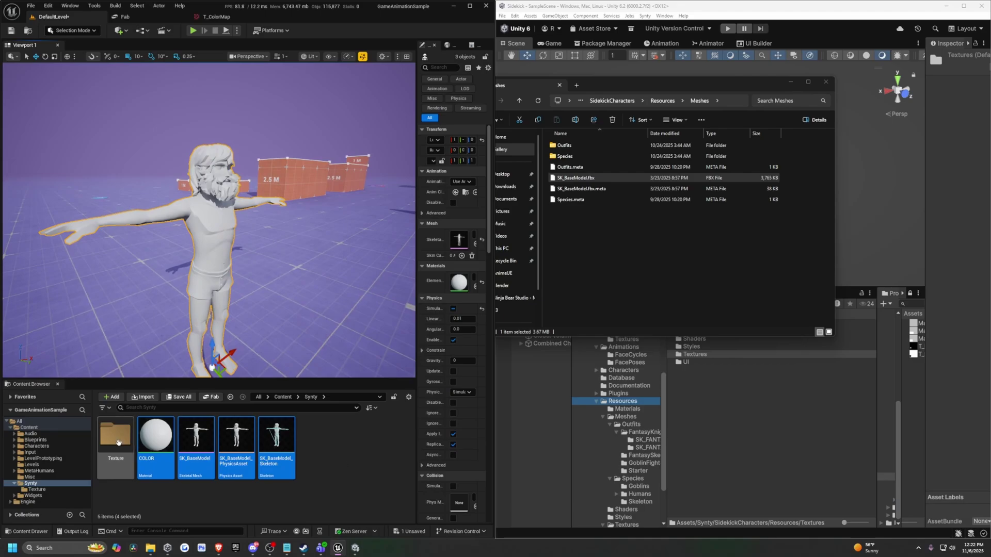
{"action": "key", "text": "w"}
{"action": "scroll", "coordinate": [207, 222], "scroll_direction": "down", "scroll_amount": 4}
{"action": "right_click_drag", "start_coordinate": [209, 222], "coordinate": [191, 222]}
{"action": "key", "text": "s"}
{"action": "key", "text": "w"}
{"action": "key", "text": "q"}
{"action": "right_click_drag", "start_coordinate": [298, 275], "coordinate": [297, 275]}
{"action": "key", "text": "s"}
{"action": "key", "text": "w"}
{"action": "key", "text": "ctrl+s"}
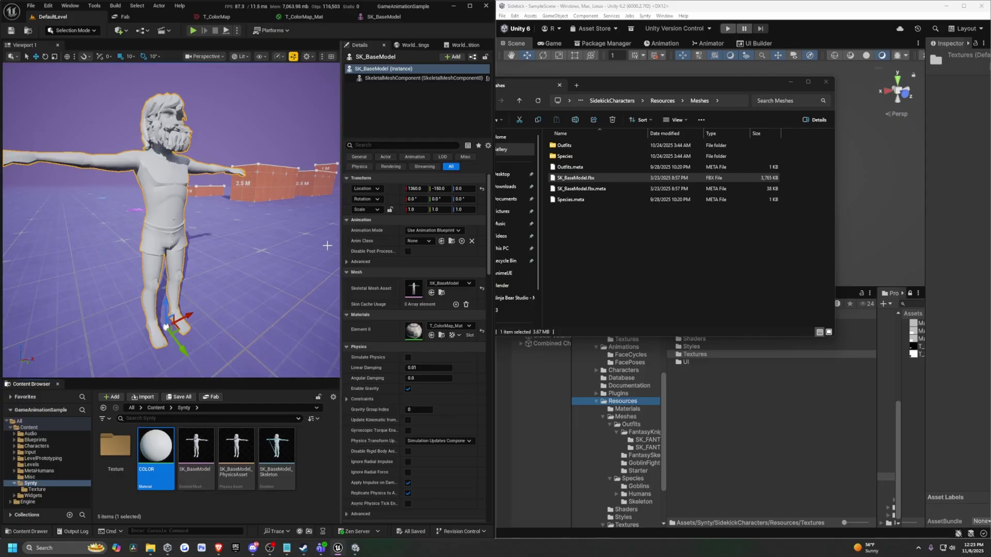
Step: Delete the COLOR material from the Synty folder, replacing its references with M_ColorMap, and save COLOR and SK_BaseModel
{"action": "key", "text": "Delete"}
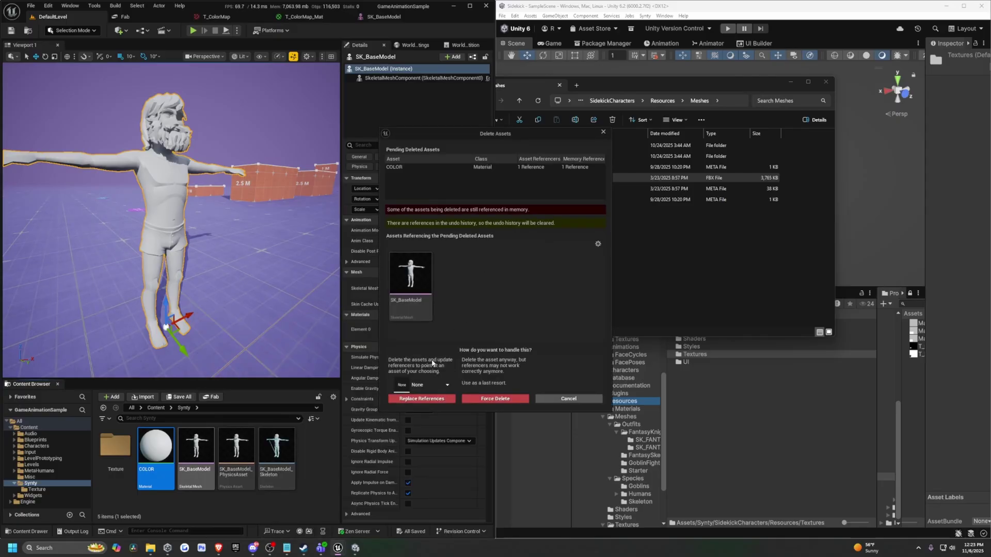
{"action": "left_click", "coordinate": [428, 385]}
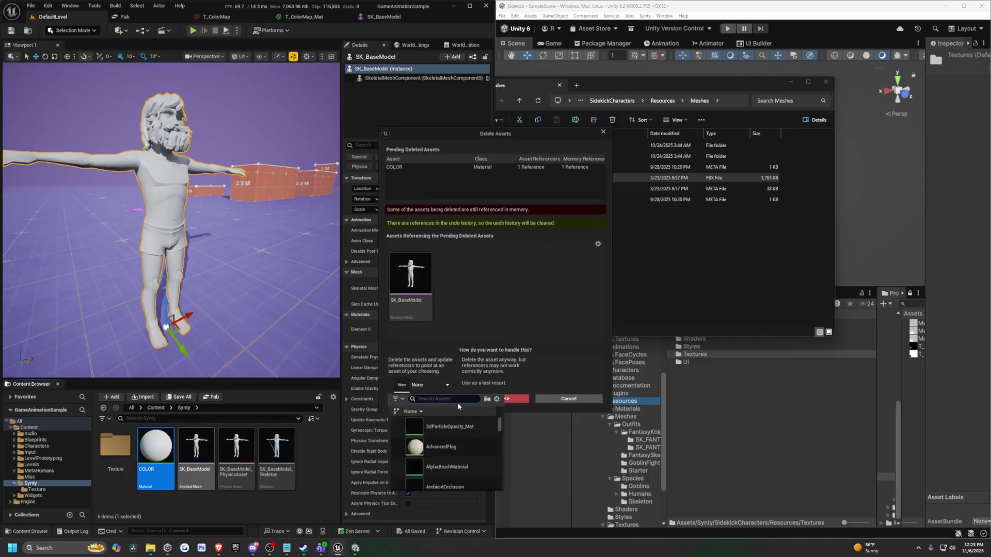
{"action": "type", "text": "M_Colormap"}
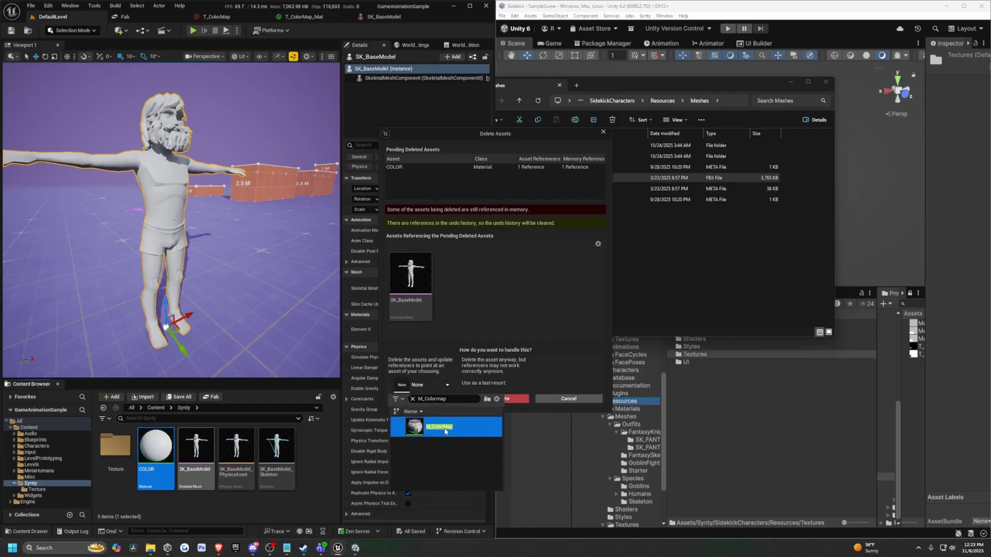
{"action": "left_click", "coordinate": [445, 432]}
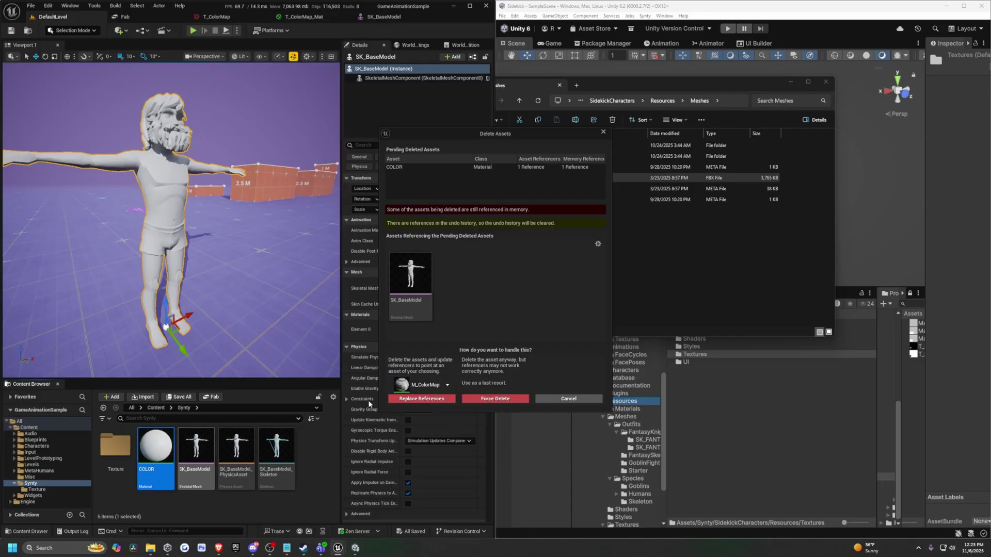
{"action": "left_click", "coordinate": [422, 399]}
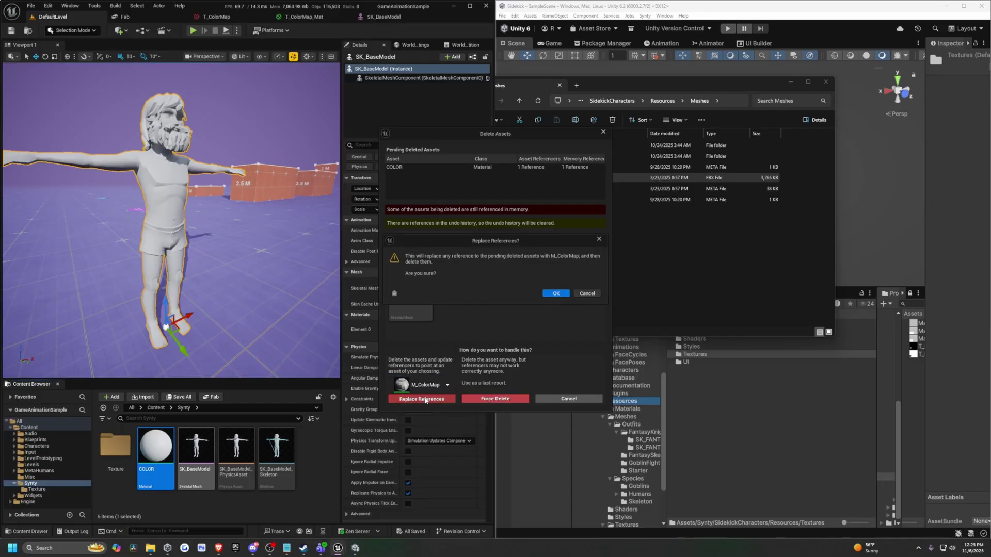
{"action": "left_click", "coordinate": [557, 294]}
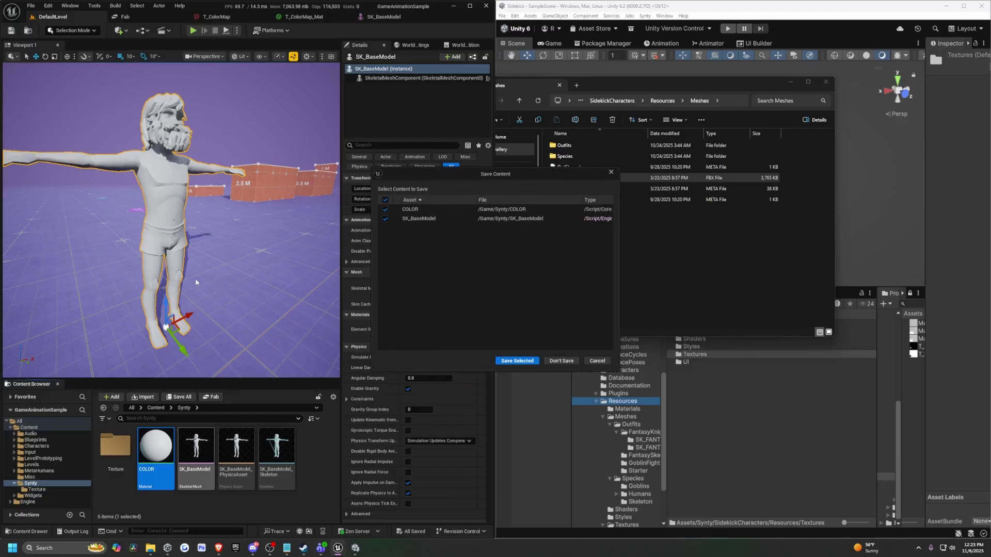
{"action": "left_click", "coordinate": [525, 363]}
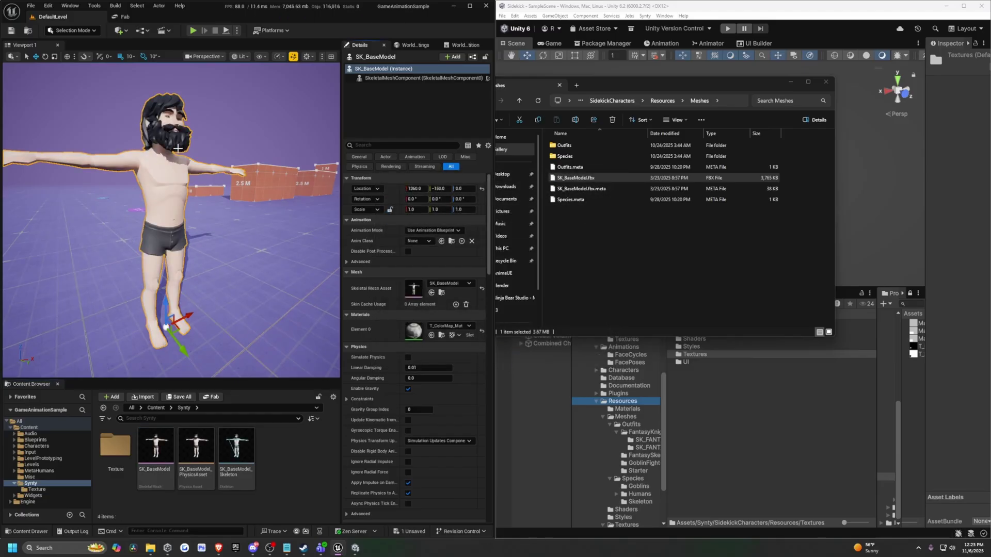
Step: Examine the base model's hair, face and body with the replaced material from near and far
{"action": "key", "text": "f"}
{"action": "right_click_drag", "start_coordinate": [170, 222], "coordinate": [156, 190]}
{"action": "key", "text": "w"}
{"action": "key", "text": "d"}
{"action": "key", "text": "w"}
{"action": "key", "text": "s"}
{"action": "right_click_drag", "start_coordinate": [244, 182], "coordinate": [244, 182]}
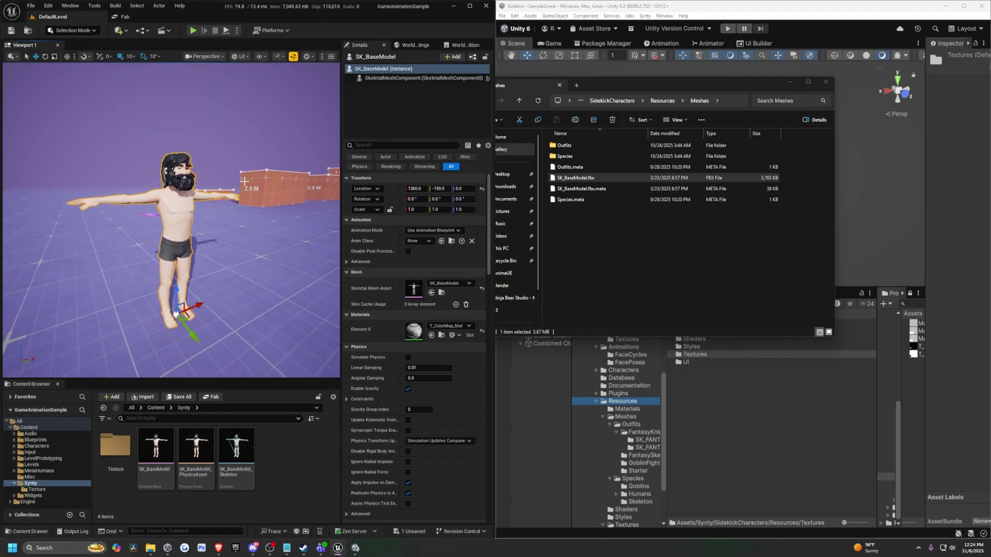
{"action": "right_click_drag", "start_coordinate": [175, 174], "coordinate": [180, 170]}
{"action": "key", "text": "w"}
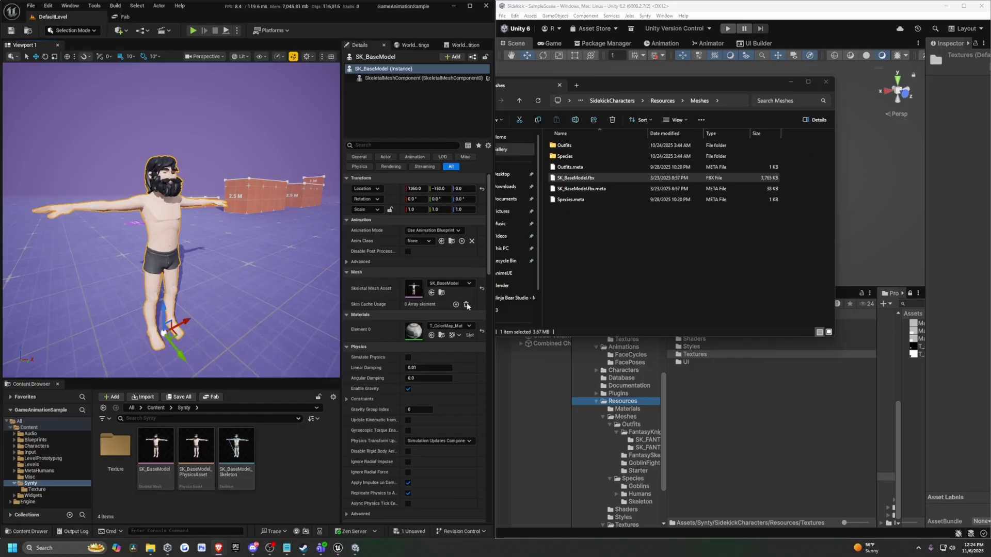
Step: Switch to Unity and look through the human part meshes under Resources/Meshes/Species/Humans
{"action": "left_click", "coordinate": [639, 402]}
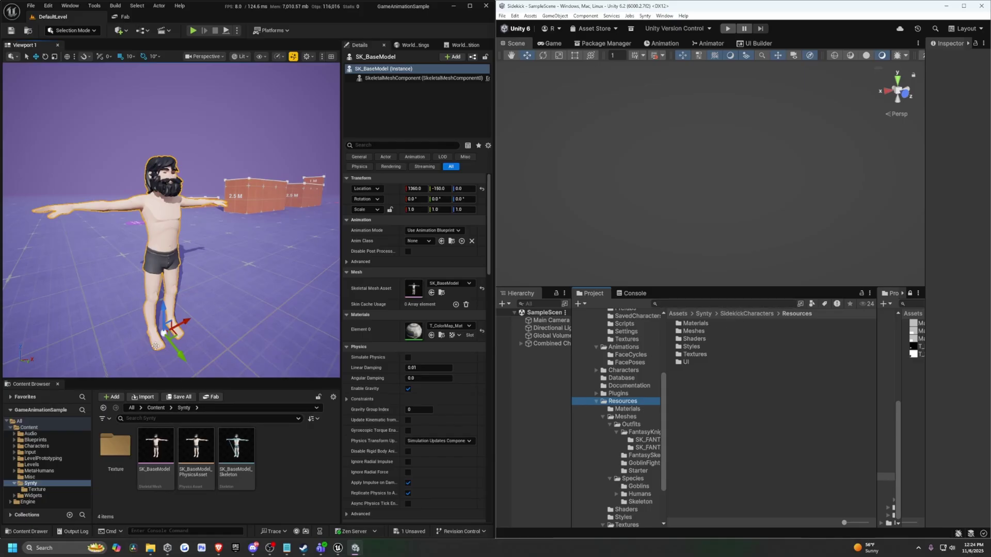
{"action": "right_click_drag", "start_coordinate": [185, 181], "coordinate": [185, 180]}
{"action": "key", "text": "w"}
{"action": "key", "text": "a"}
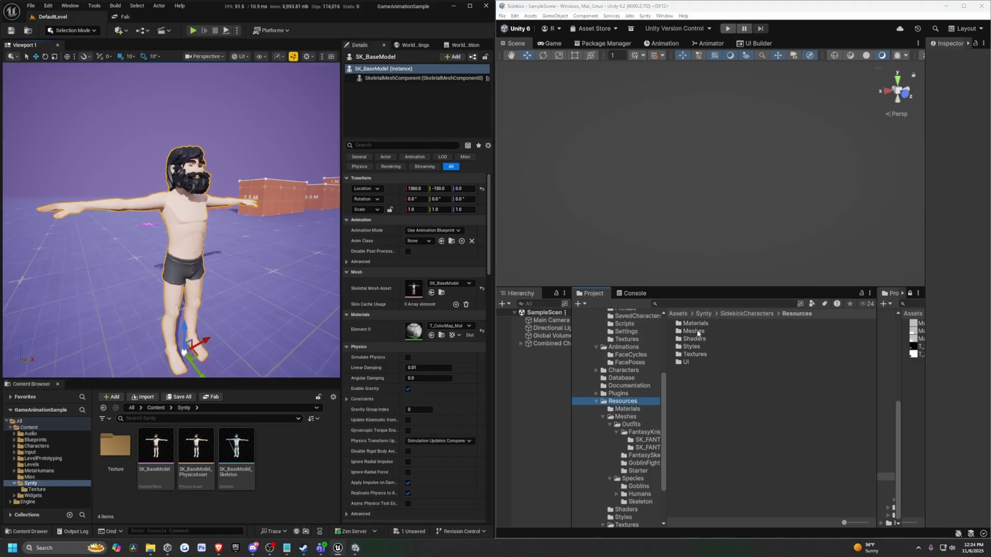
{"action": "double_click", "coordinate": [705, 333]}
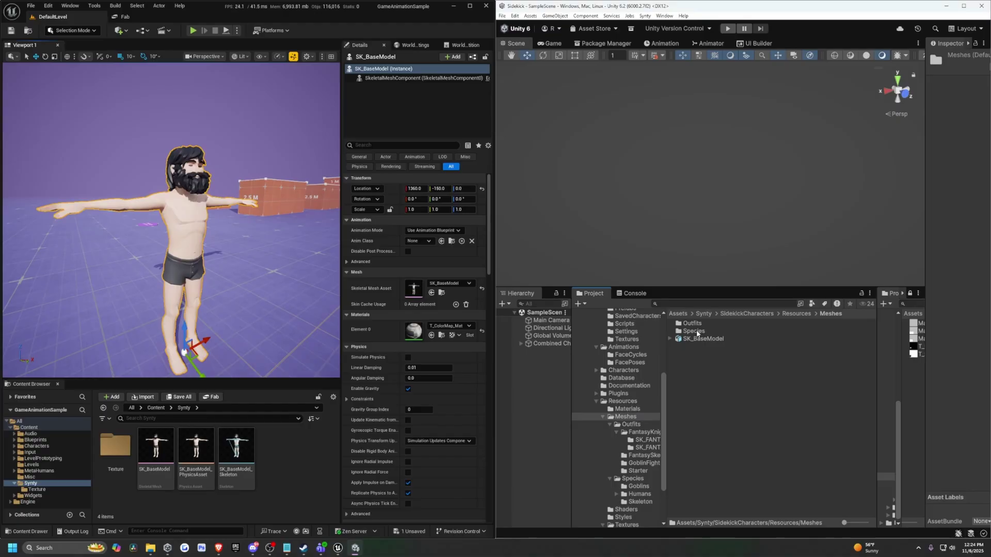
{"action": "double_click", "coordinate": [695, 331]}
{"action": "double_click", "coordinate": [694, 331]}
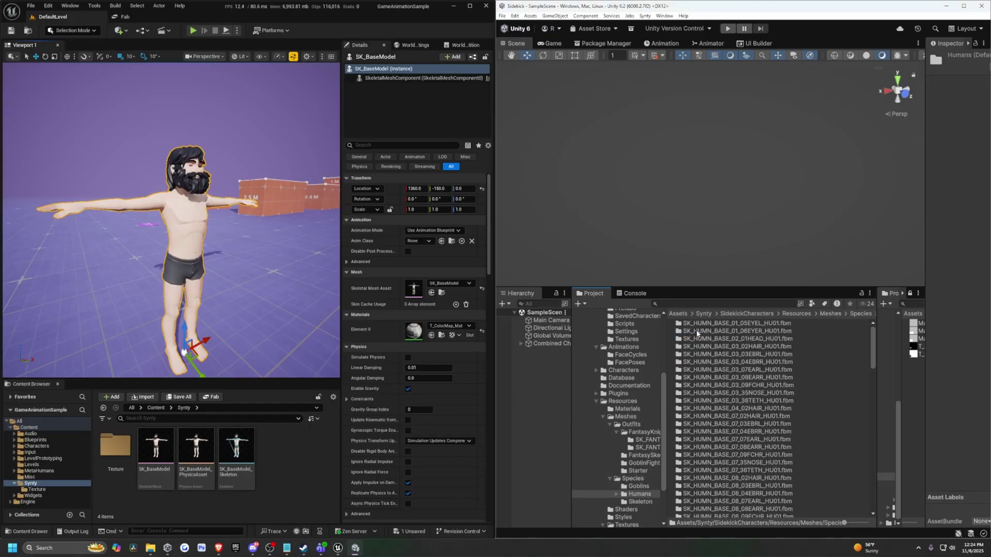
{"action": "scroll", "coordinate": [717, 360], "scroll_direction": "down", "scroll_amount": 10}
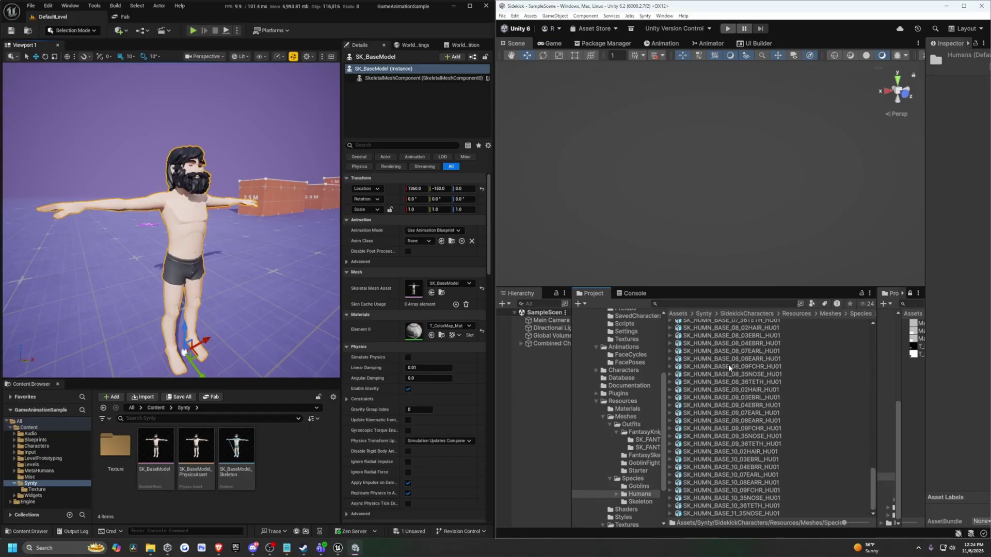
{"action": "scroll", "coordinate": [728, 365], "scroll_direction": "up", "scroll_amount": 10}
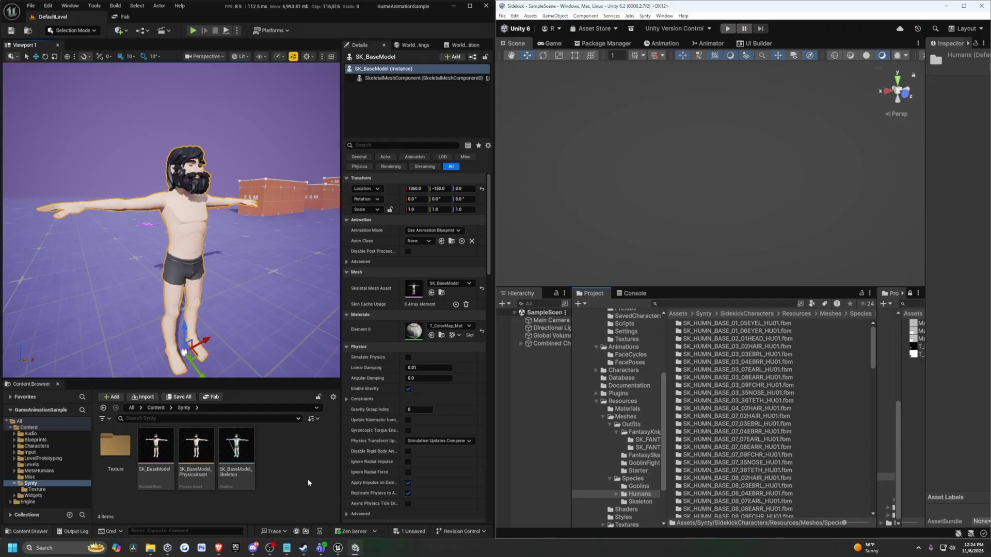
Step: Show Unity's Species/Humans folder in File Explorer, open it and sort its contents by type
{"action": "left_click", "coordinate": [857, 314]}
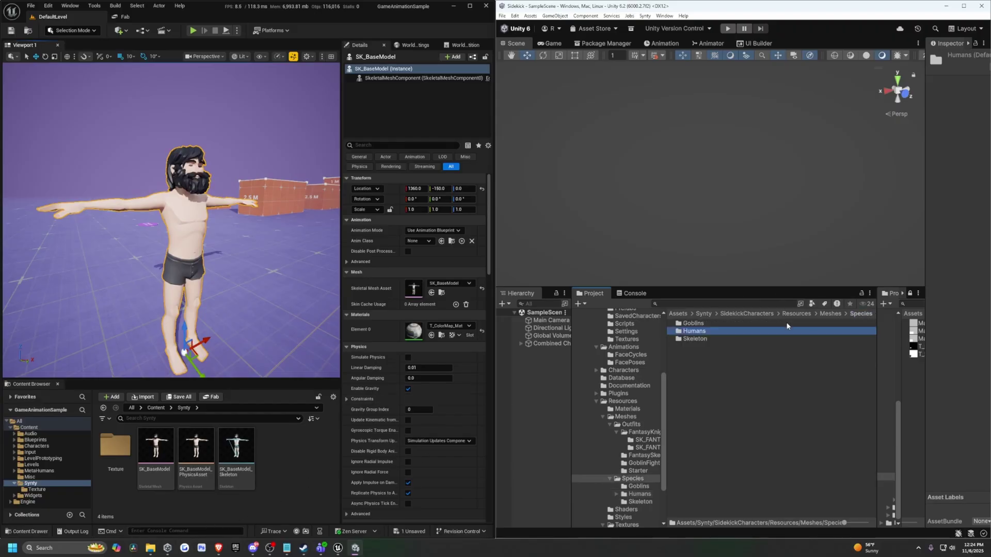
{"action": "right_click", "coordinate": [693, 335]}
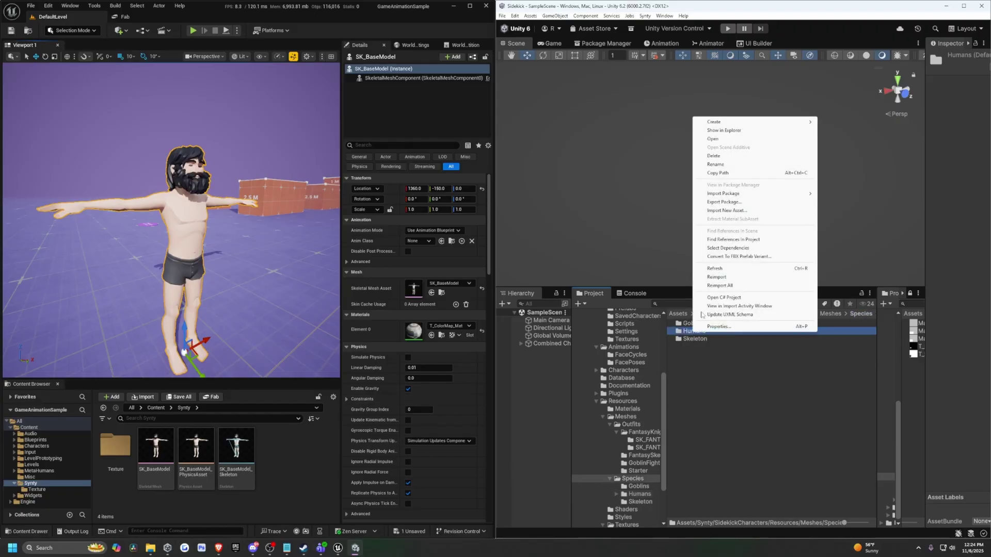
{"action": "left_click", "coordinate": [722, 130]}
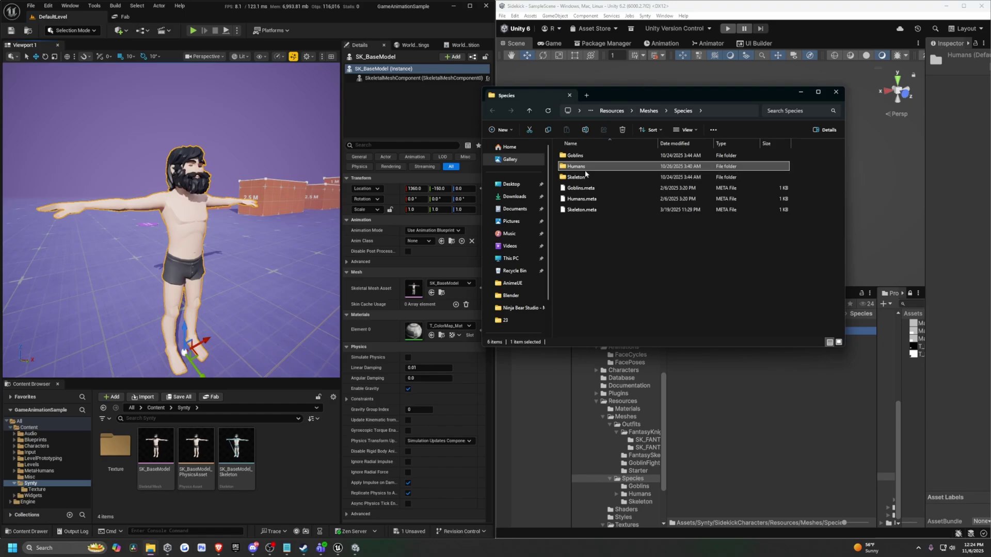
{"action": "double_click", "coordinate": [579, 167]}
{"action": "scroll", "coordinate": [652, 258], "scroll_direction": "down", "scroll_amount": 10}
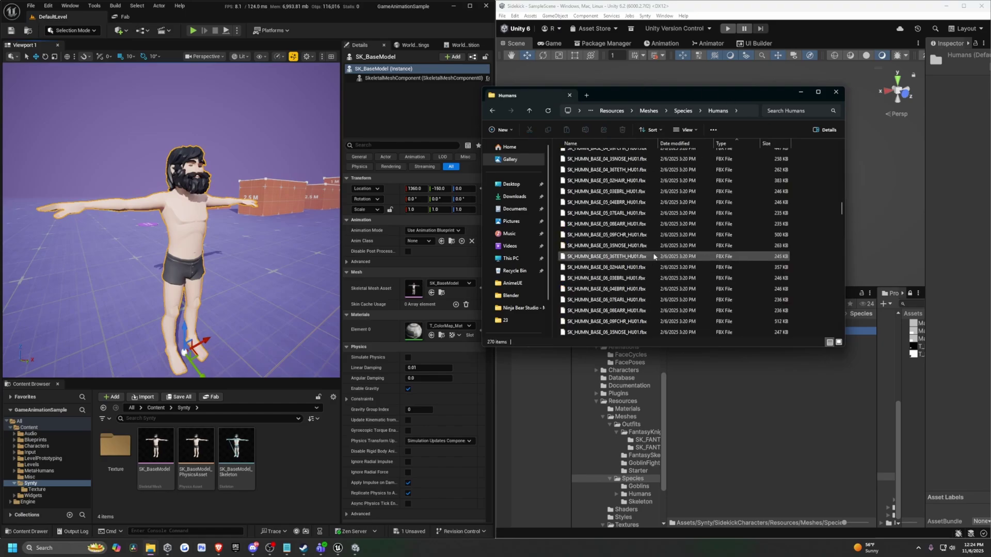
{"action": "scroll", "coordinate": [707, 175], "scroll_direction": "up", "scroll_amount": 3}
{"action": "left_click", "coordinate": [729, 144]}
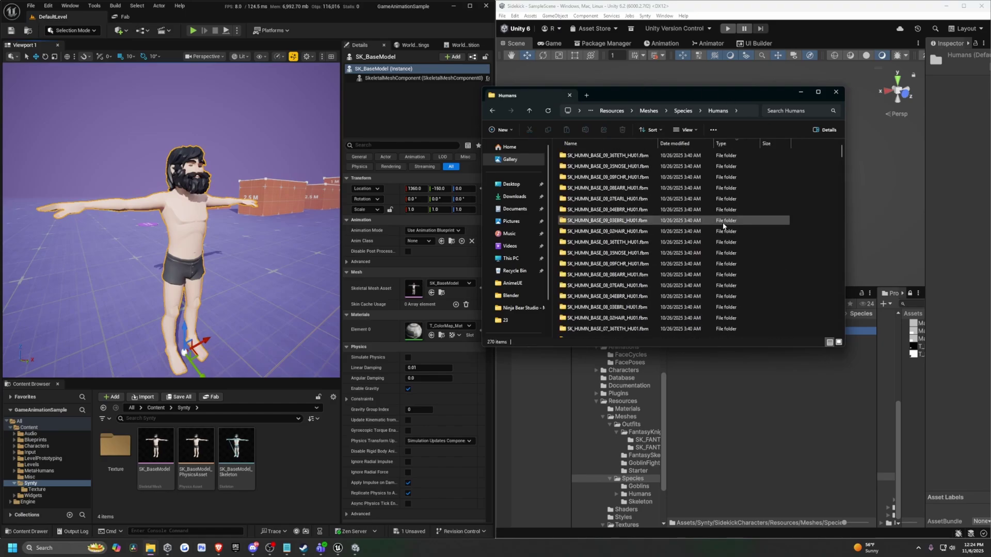
Step: Sort the source Humans folder by type in ascending order and locate its FBX files
{"action": "scroll", "coordinate": [723, 227], "scroll_direction": "down", "scroll_amount": 10}
{"action": "left_click", "coordinate": [728, 143]}
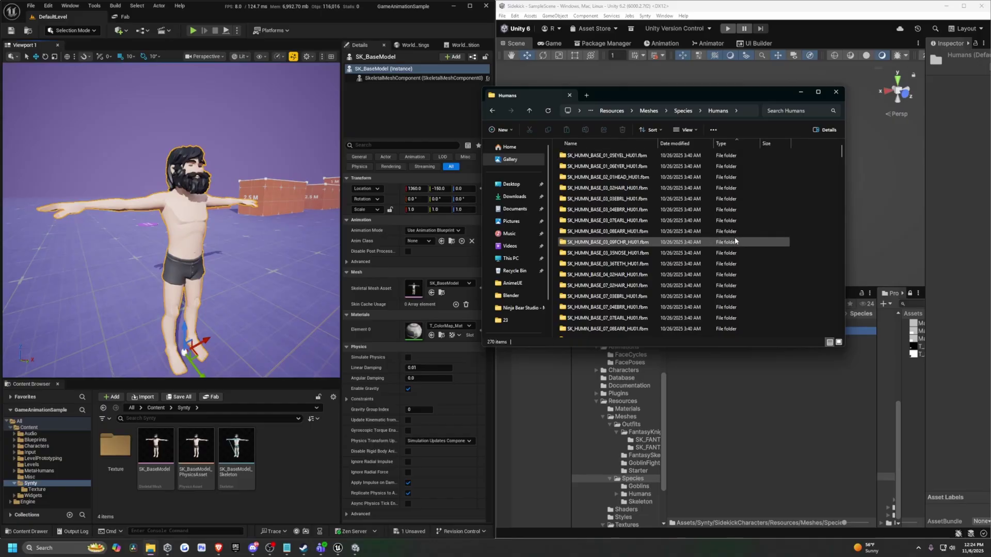
{"action": "scroll", "coordinate": [735, 237], "scroll_direction": "down", "scroll_amount": 3}
{"action": "scroll", "coordinate": [735, 236], "scroll_direction": "down", "scroll_amount": 20}
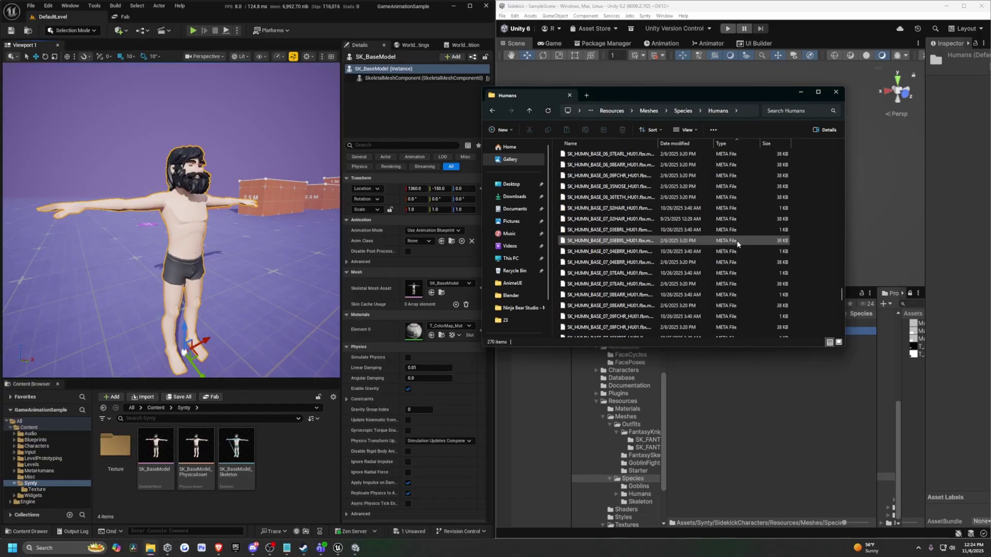
{"action": "scroll", "coordinate": [737, 245], "scroll_direction": "up", "scroll_amount": 8}
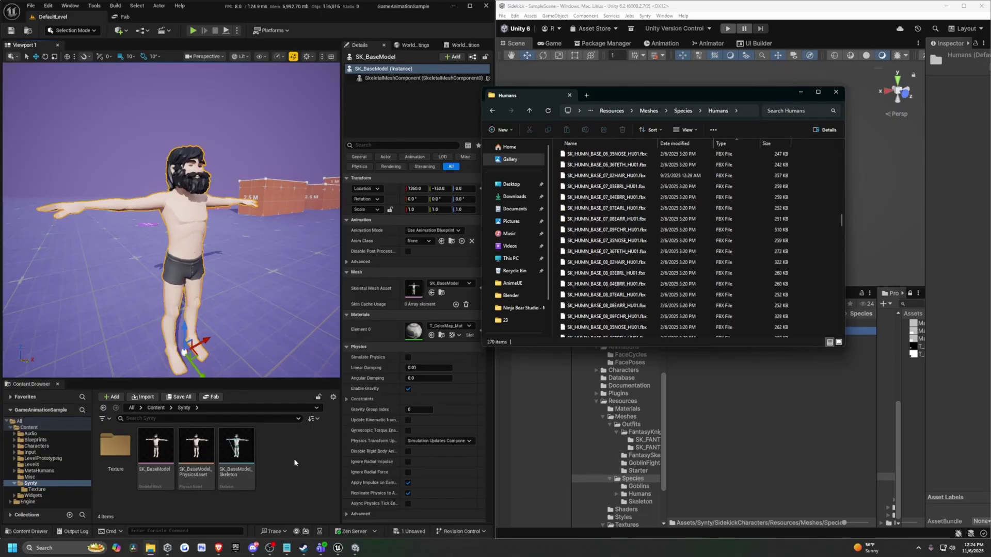
Step: Create a folder named Humans inside Unreal's Synty folder and open it
{"action": "right_click", "coordinate": [270, 456]}
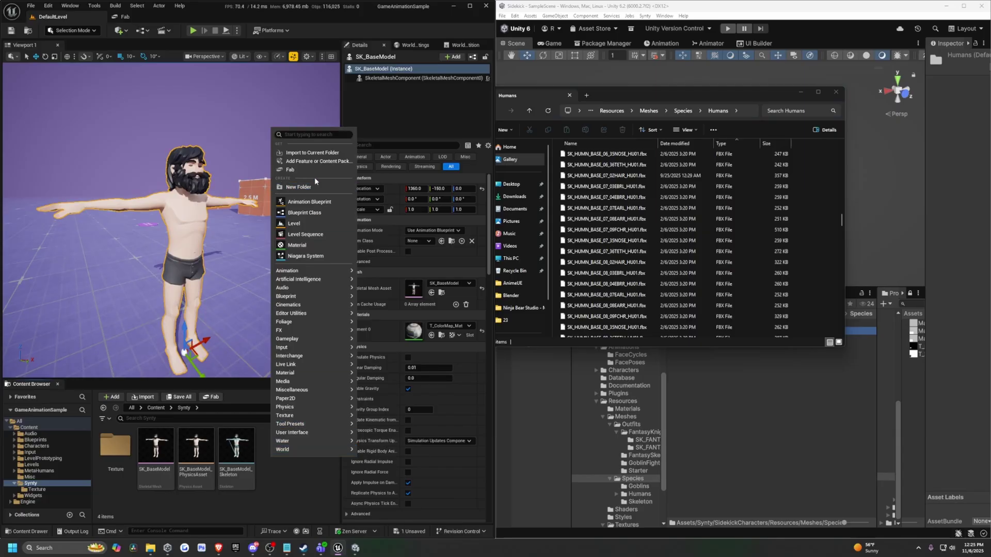
{"action": "left_click", "coordinate": [291, 189]}
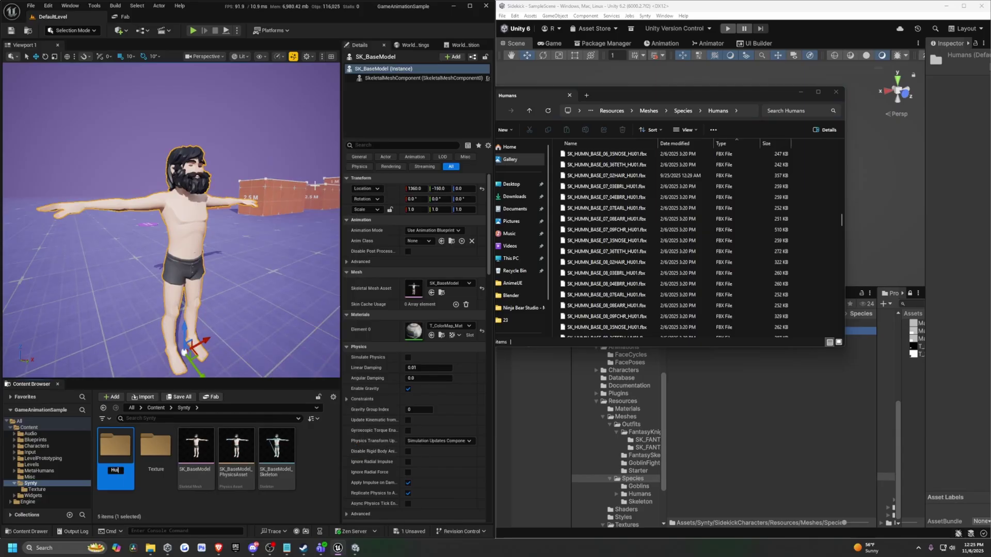
{"action": "double_click", "coordinate": [115, 449]}
Step: Bring all FBX files, from SK_HUMN_BASE_01_01HEAD_HU01 through SK_HUMN_BASE_11_35NOSE_HU01, from File Explorer into Unreal's Synty/Humans folder for import
{"action": "scroll", "coordinate": [687, 205], "scroll_direction": "up", "scroll_amount": 10}
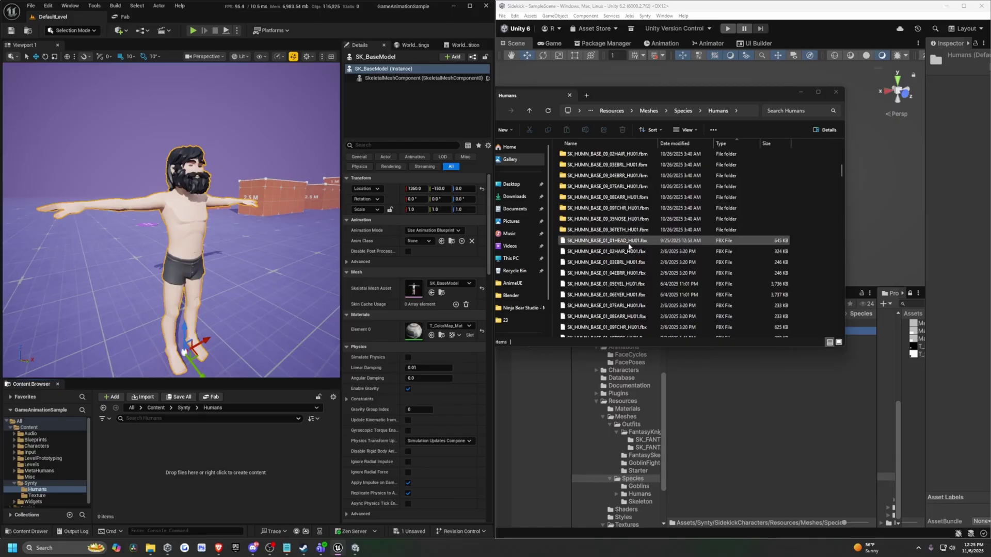
{"action": "left_click", "coordinate": [639, 274]}
{"action": "scroll", "coordinate": [639, 278], "scroll_direction": "down", "scroll_amount": 5}
{"action": "scroll", "coordinate": [638, 280], "scroll_direction": "down", "scroll_amount": 15}
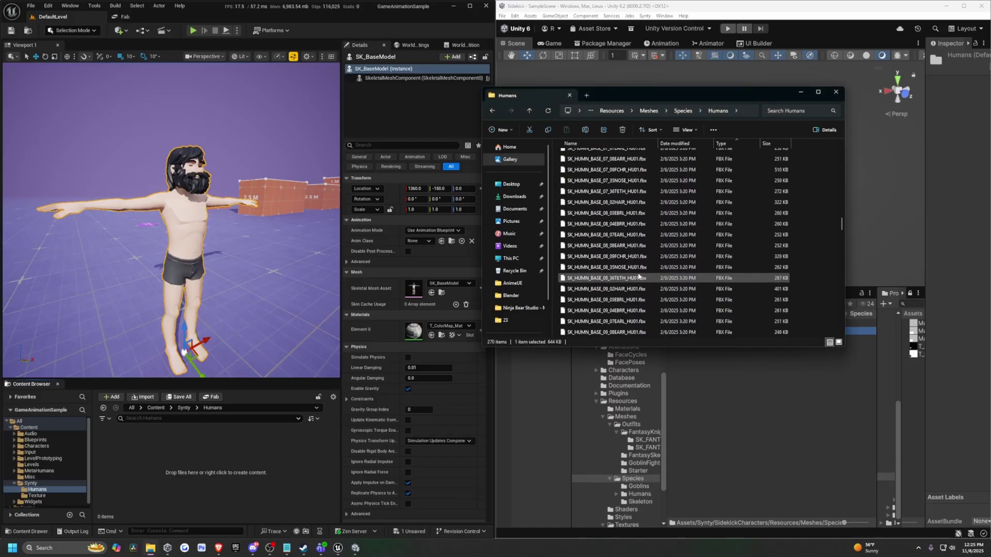
{"action": "left_click", "coordinate": [614, 201], "text": "shift"}
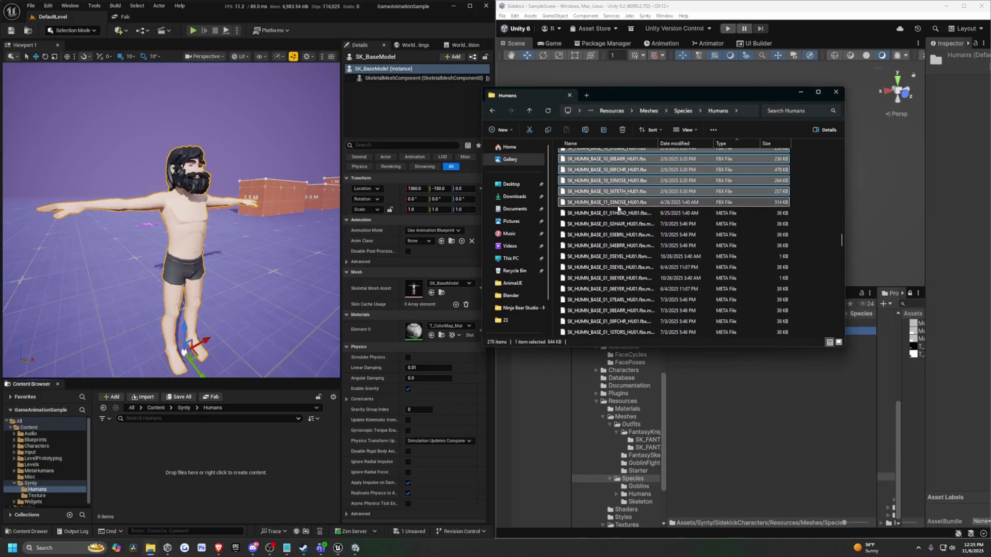
{"action": "left_click_drag", "start_coordinate": [614, 202], "coordinate": [648, 200]}
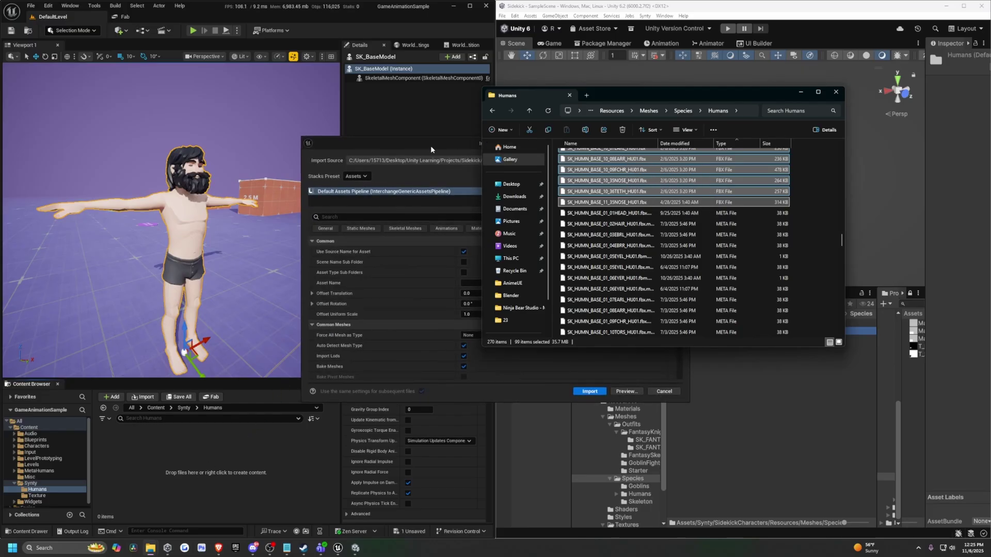
Step: Import the human part meshes with SK_BaseModel_Skeleton as their skeleton, allowing the apocSurvivor_texture_01 texture to be overridden
{"action": "left_click", "coordinate": [433, 144]}
{"action": "scroll", "coordinate": [495, 273], "scroll_direction": "down", "scroll_amount": 3}
{"action": "scroll", "coordinate": [498, 291], "scroll_direction": "down", "scroll_amount": 4}
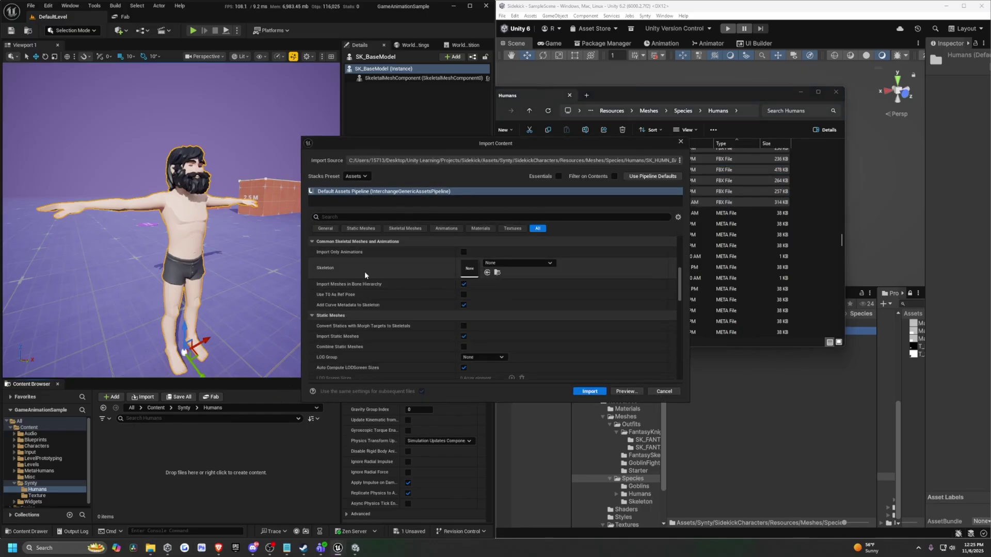
{"action": "left_click", "coordinate": [506, 264]}
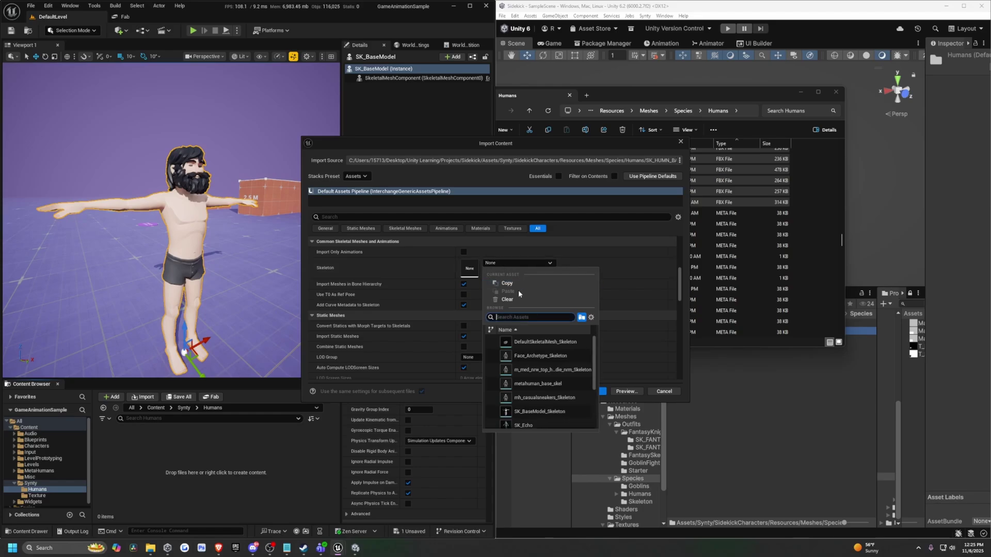
{"action": "type", "text": "base"}
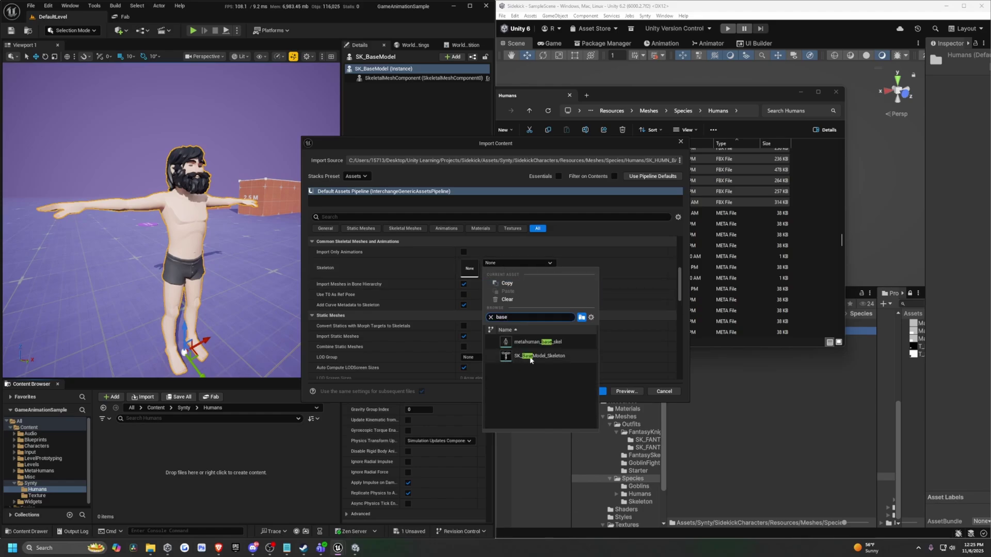
{"action": "left_click", "coordinate": [532, 356]}
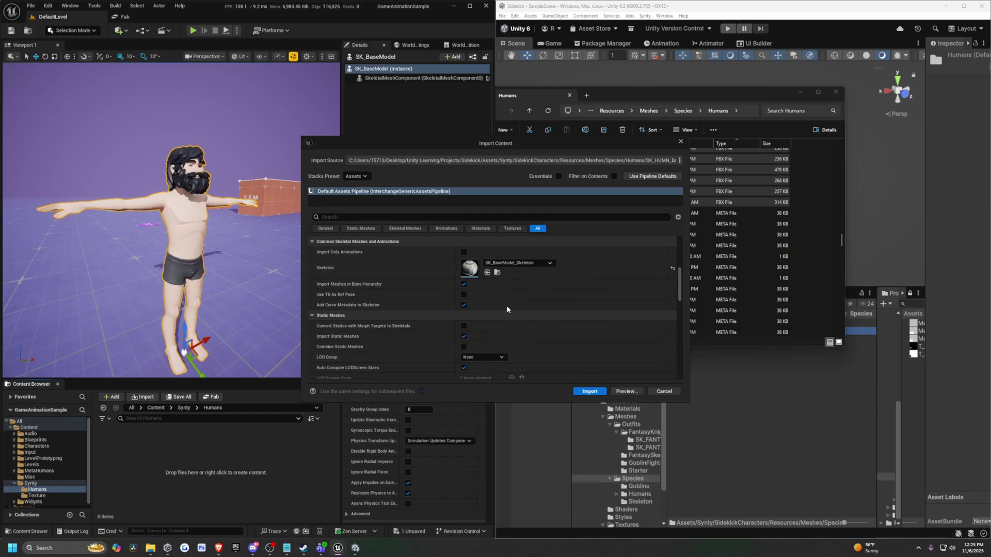
{"action": "left_click", "coordinate": [593, 392]}
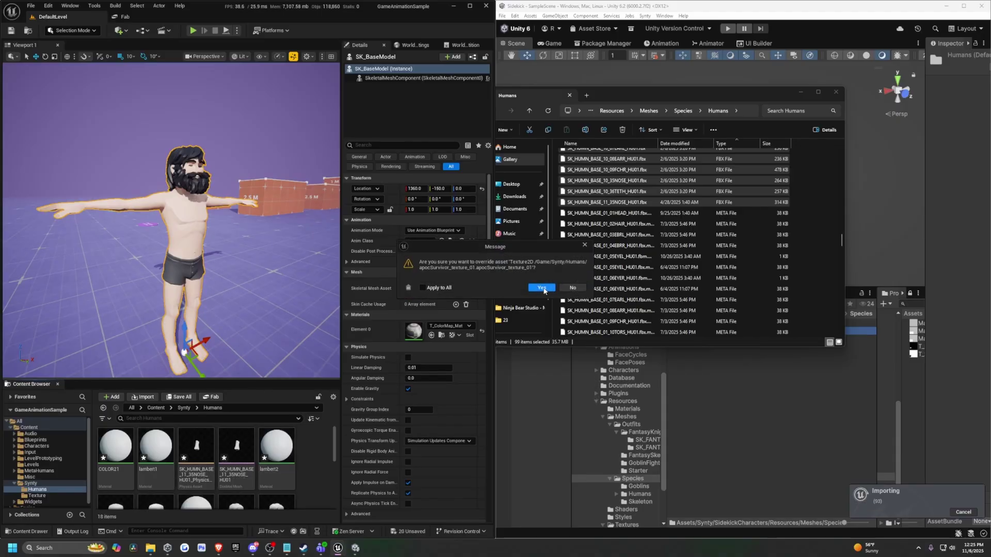
{"action": "left_click", "coordinate": [542, 288]}
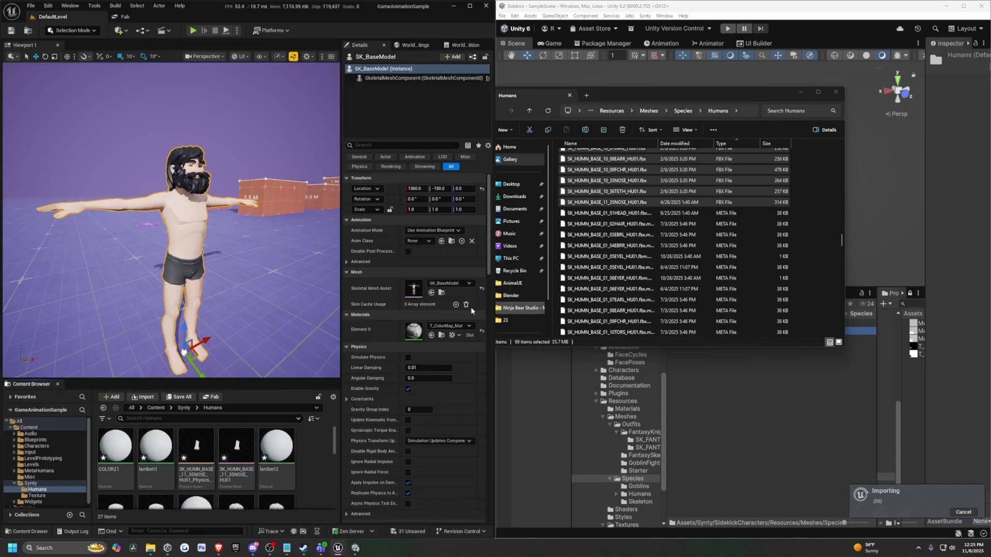
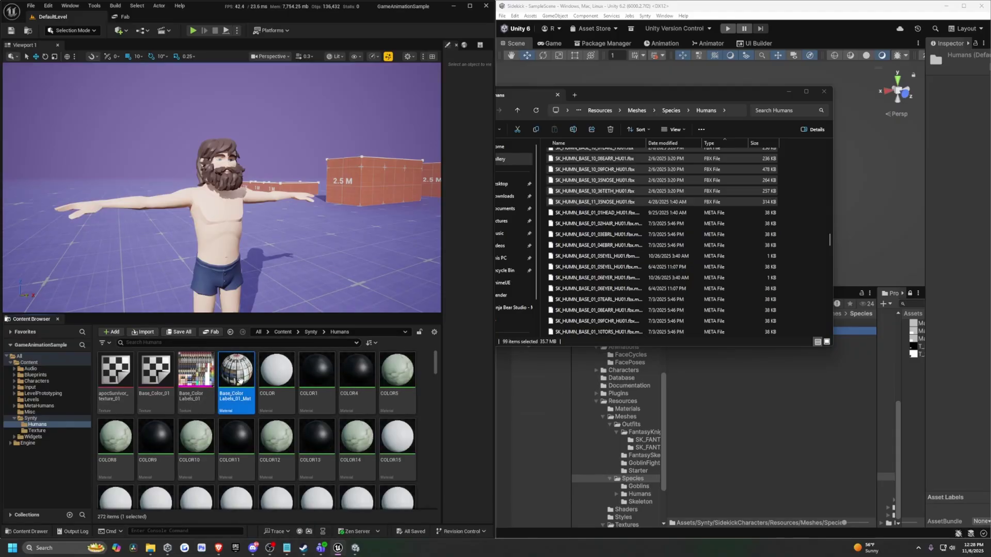
Step: Delete the imported materials in Synty/Humans except M_BaseColor1, keeping the textures, replace their references with M_BaseColor1, and save the affected assets
{"action": "scroll", "coordinate": [312, 436], "scroll_direction": "down", "scroll_amount": 3}
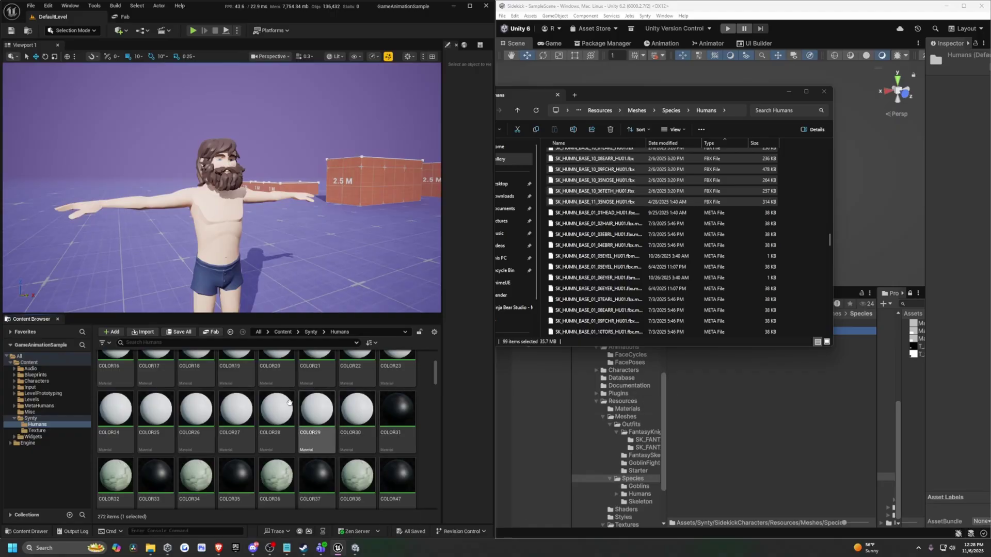
{"action": "scroll", "coordinate": [399, 428], "scroll_direction": "down", "scroll_amount": 3}
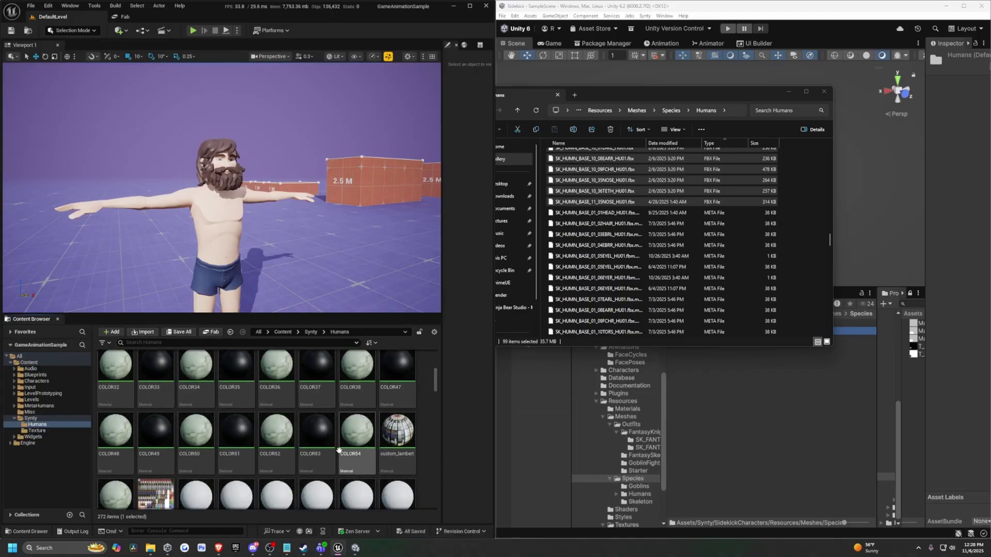
{"action": "left_click", "coordinate": [123, 457], "text": "shift"}
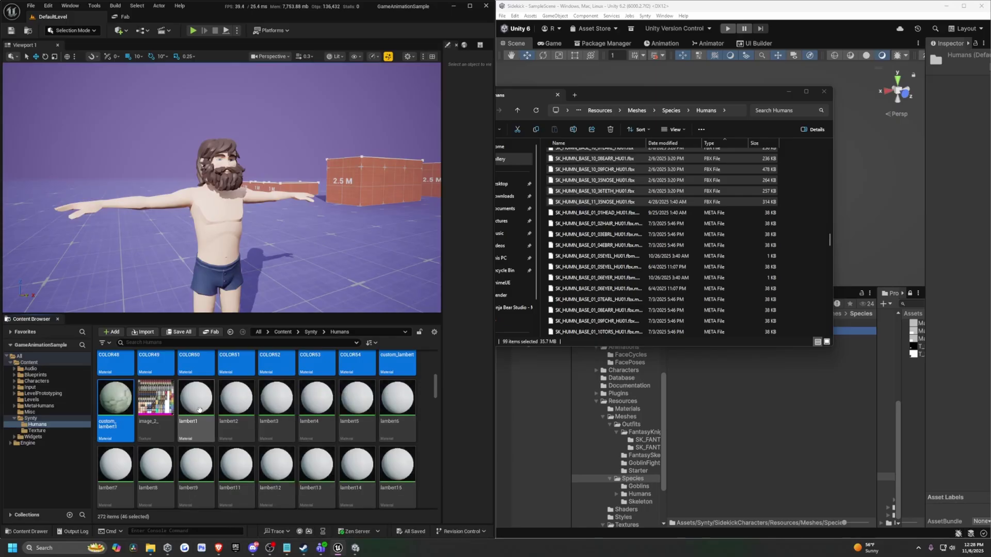
{"action": "scroll", "coordinate": [309, 439], "scroll_direction": "down", "scroll_amount": 2}
{"action": "scroll", "coordinate": [362, 455], "scroll_direction": "down", "scroll_amount": 1}
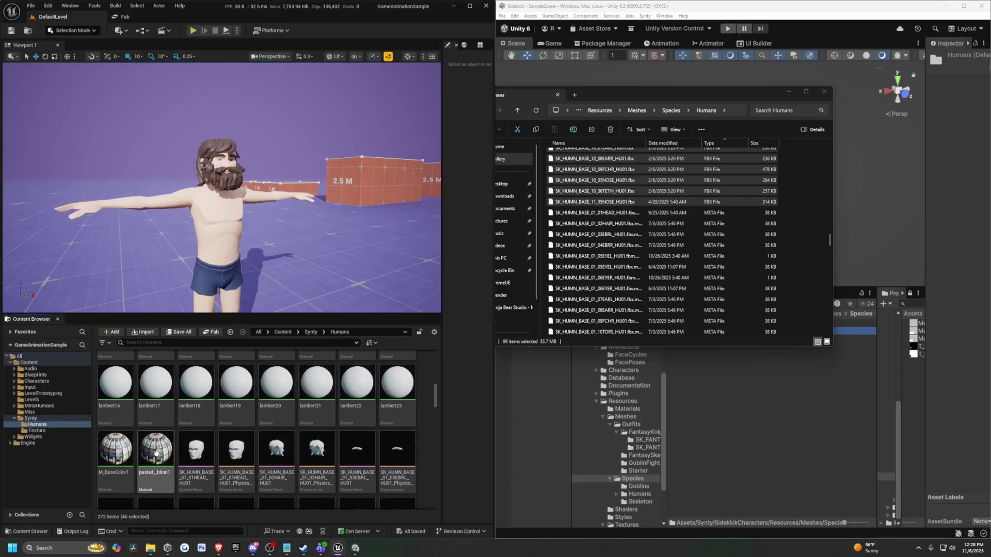
{"action": "left_click", "coordinate": [156, 452], "text": "shift"}
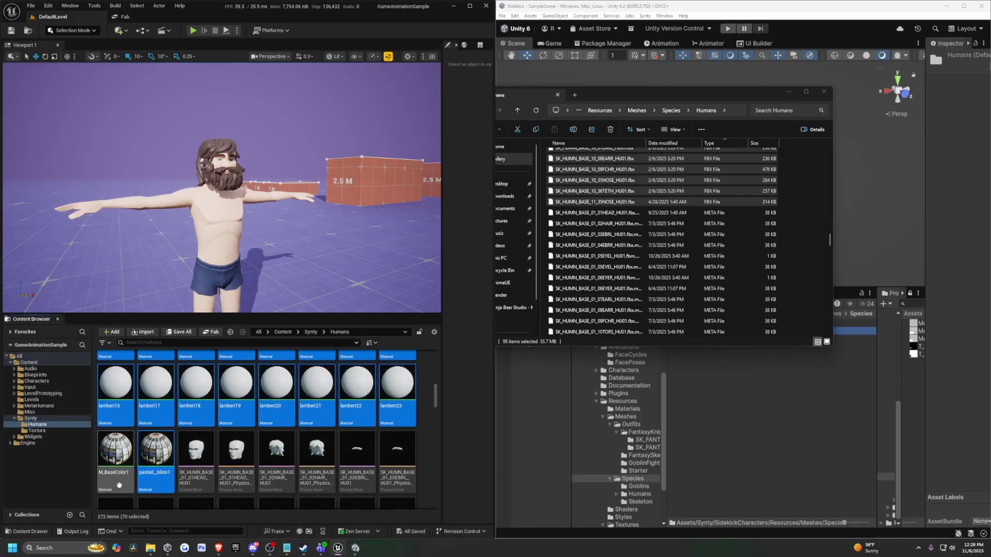
{"action": "scroll", "coordinate": [315, 452], "scroll_direction": "up", "scroll_amount": 5}
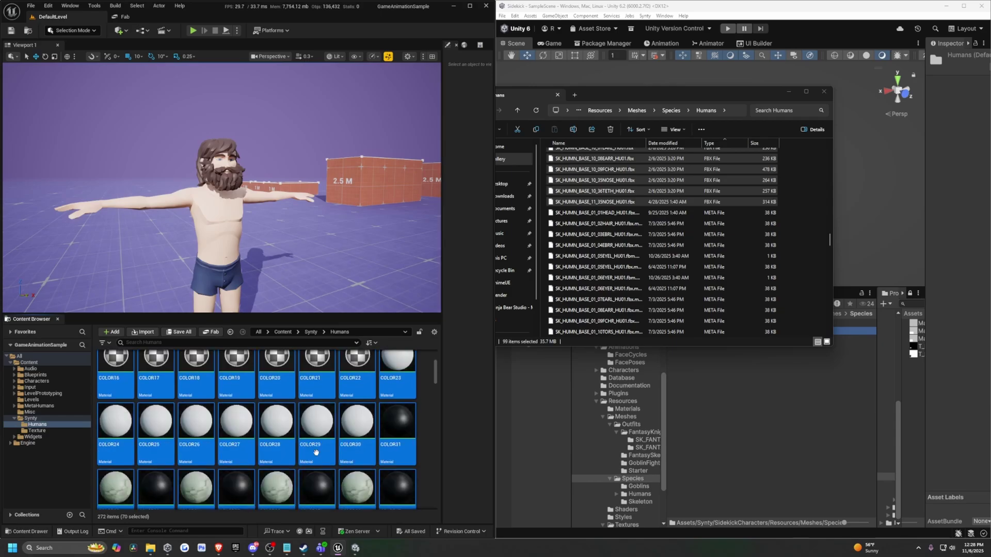
{"action": "scroll", "coordinate": [316, 453], "scroll_direction": "down", "scroll_amount": 2}
{"action": "scroll", "coordinate": [362, 435], "scroll_direction": "down", "scroll_amount": 2}
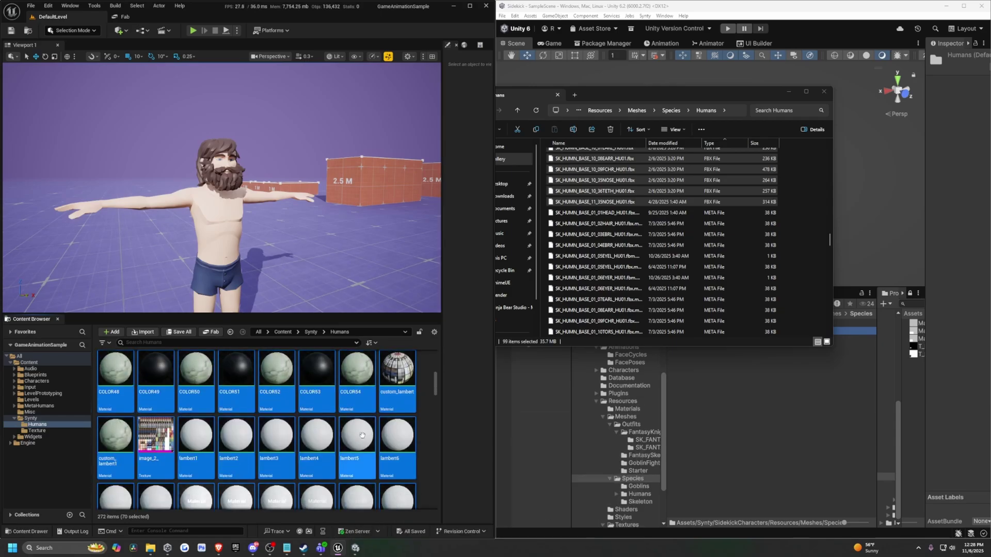
{"action": "scroll", "coordinate": [361, 435], "scroll_direction": "down", "scroll_amount": 5}
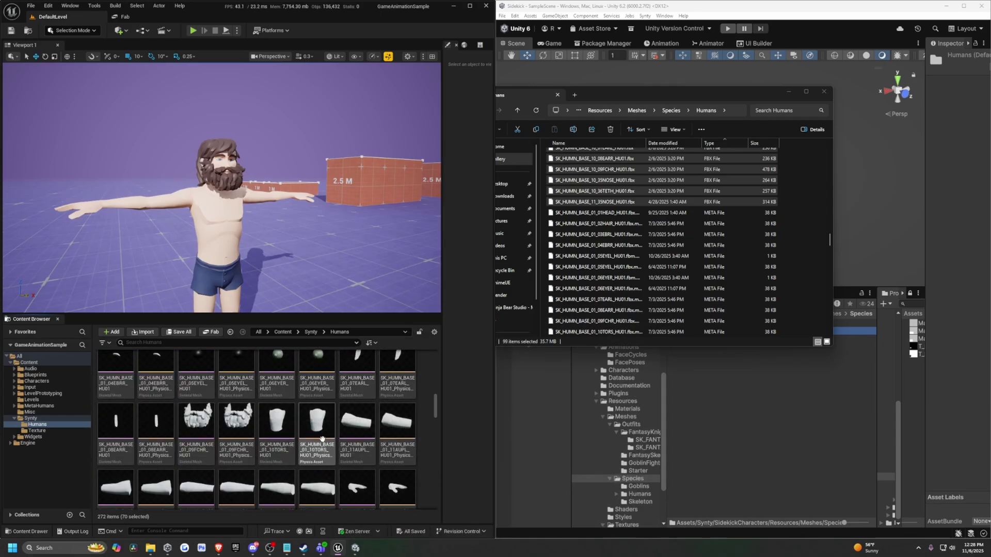
{"action": "scroll", "coordinate": [322, 439], "scroll_direction": "down", "scroll_amount": 4}
{"action": "key", "text": "Delete"}
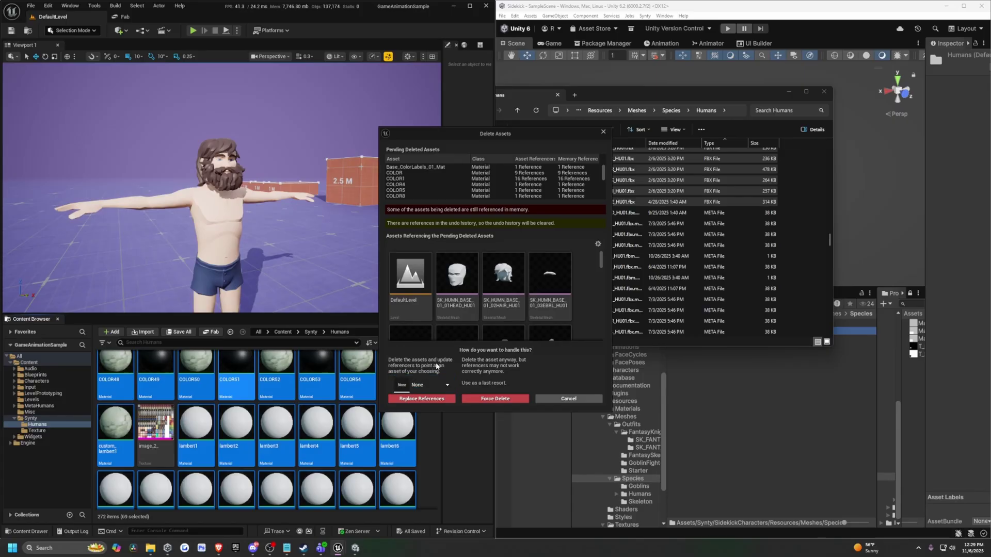
{"action": "left_click", "coordinate": [432, 384]}
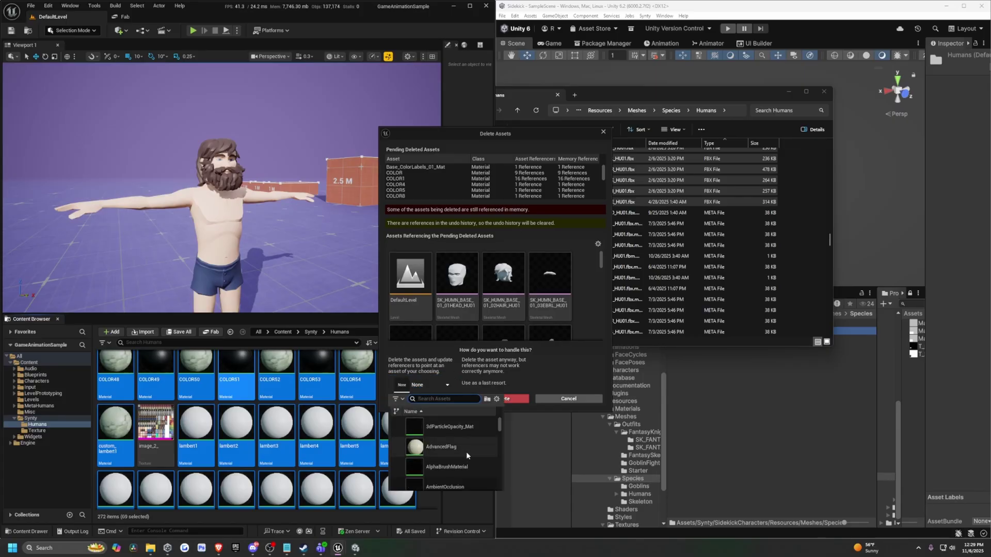
{"action": "type", "text": "M_"}
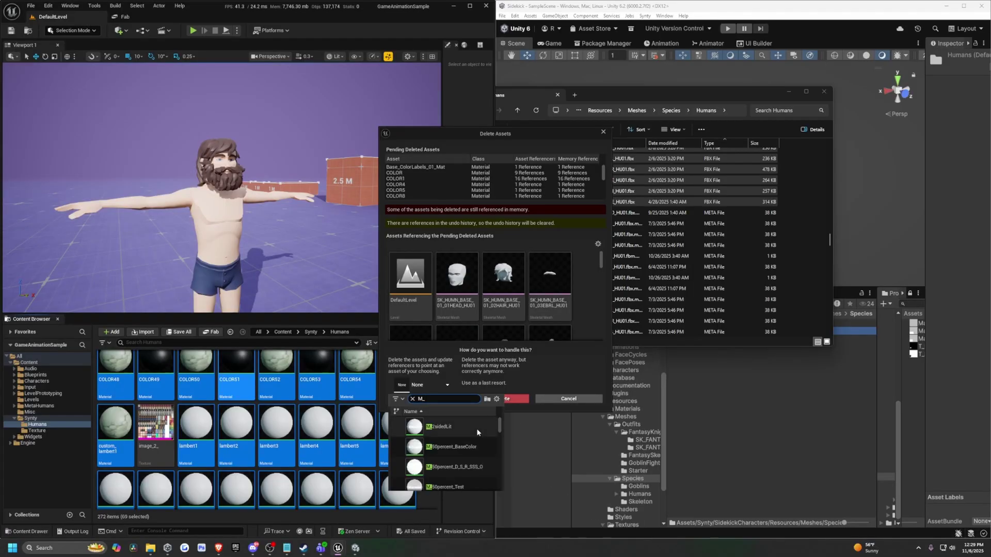
{"action": "type", "text": "Basecolor1"}
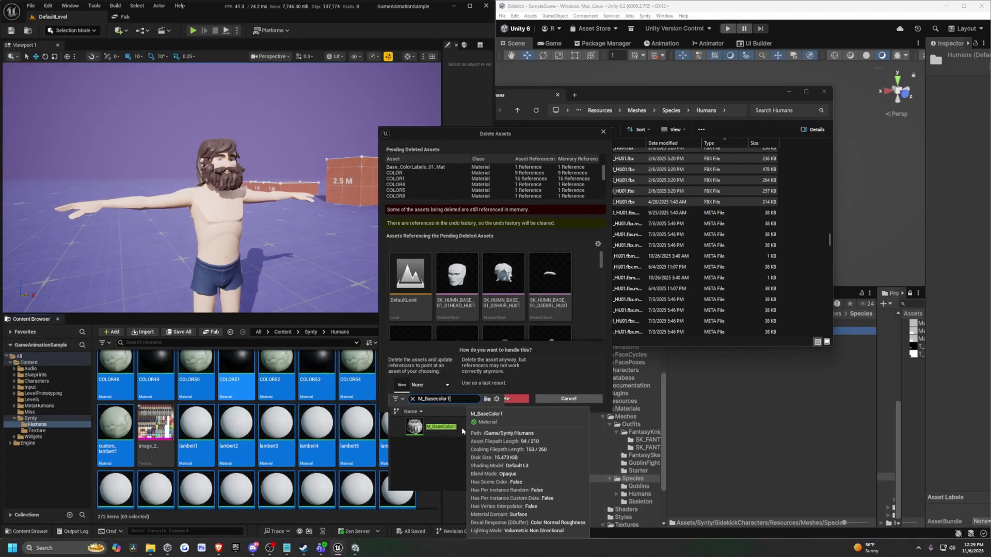
{"action": "left_click", "coordinate": [461, 427]}
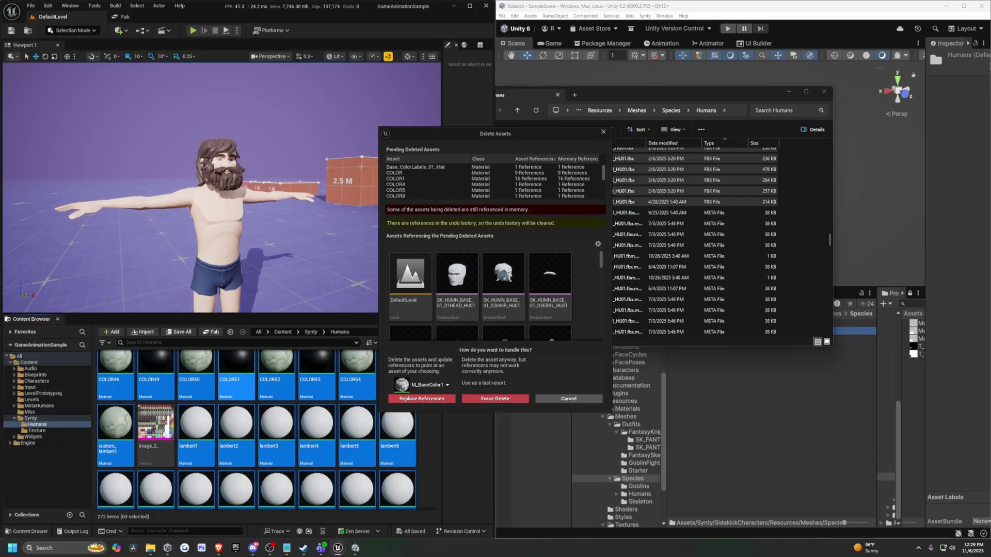
{"action": "left_click", "coordinate": [421, 399]}
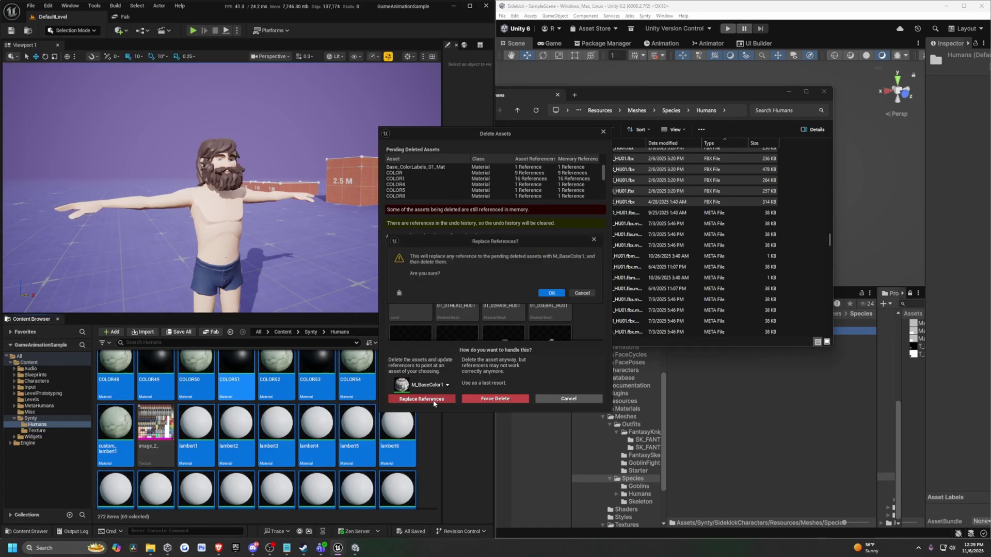
{"action": "left_click", "coordinate": [552, 293]}
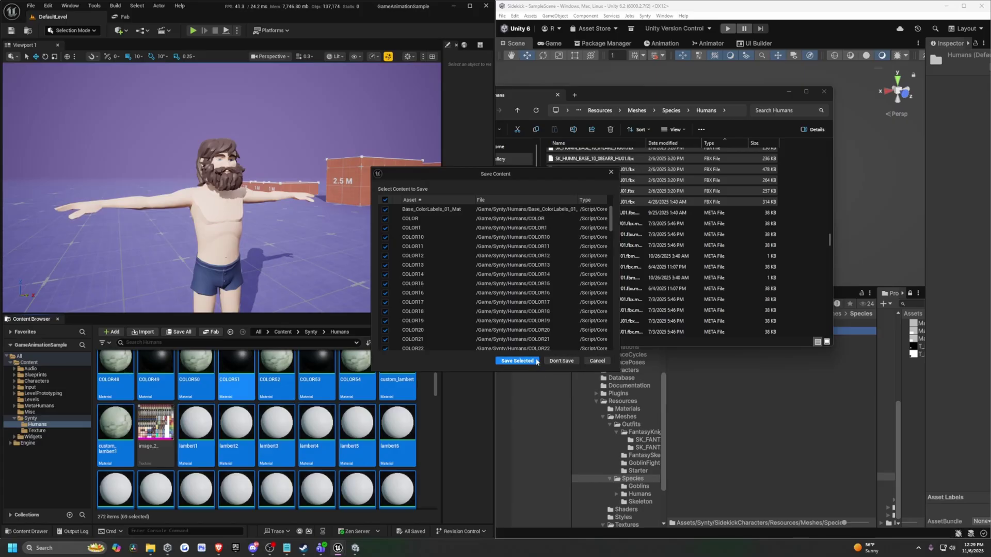
{"action": "left_click", "coordinate": [535, 361]}
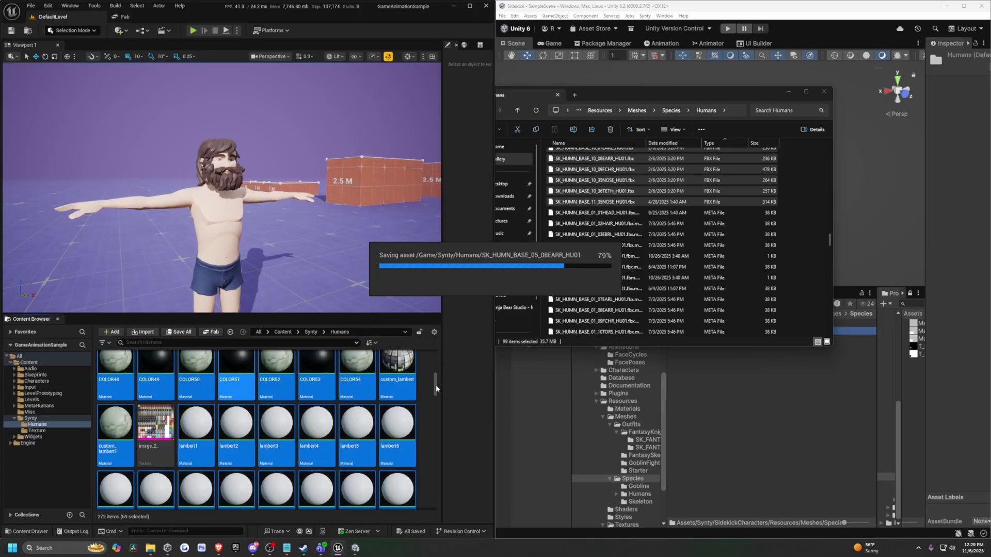
Step: Look through the human part meshes in Synty/Humans with enlarged thumbnails
{"action": "scroll", "coordinate": [240, 453], "scroll_direction": "down", "scroll_amount": 2}
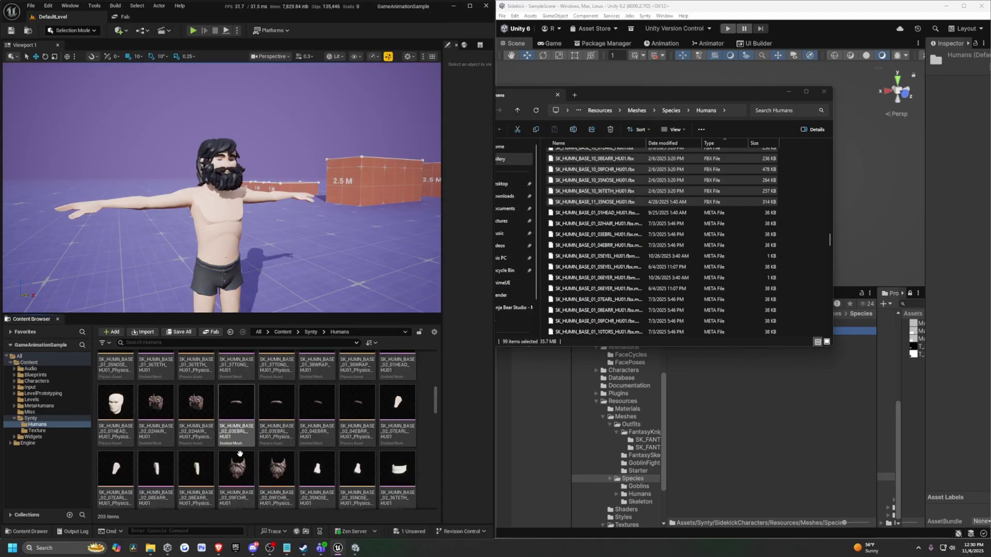
{"action": "scroll", "coordinate": [282, 441], "scroll_direction": "up", "scroll_amount": 3, "text": "ctrl"}
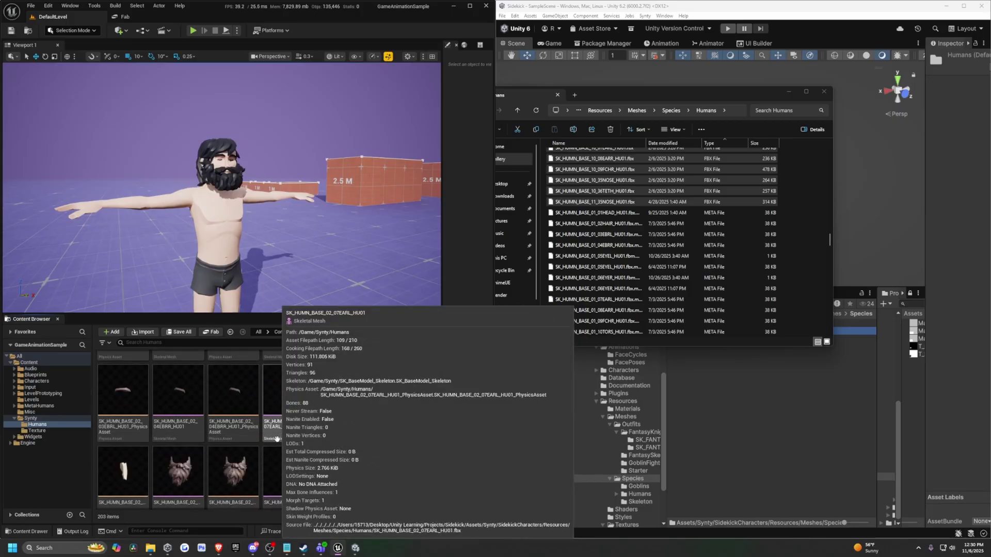
{"action": "scroll", "coordinate": [277, 439], "scroll_direction": "down", "scroll_amount": 10}
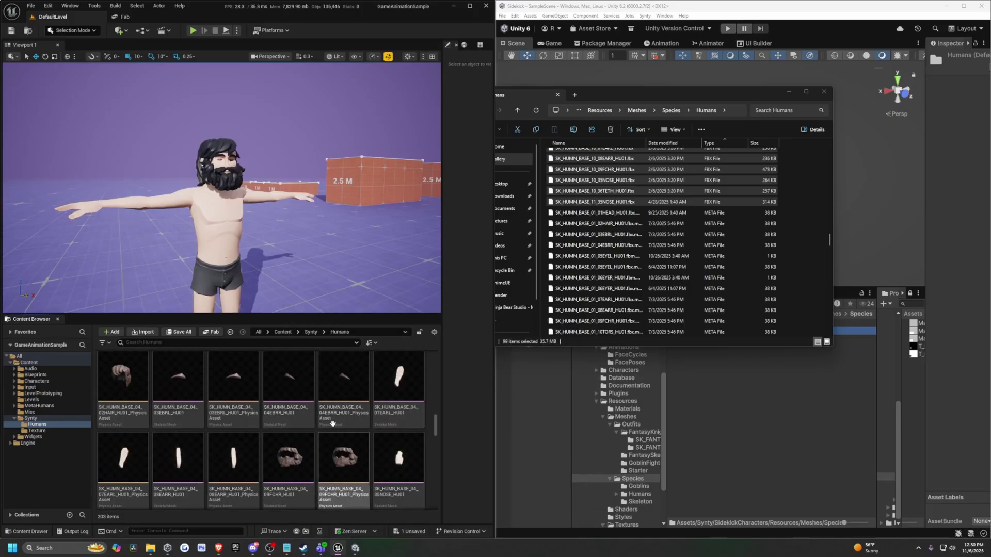
Step: Scan the rest of the human part assets in Synty/Humans and return to the start of the folder
{"action": "scroll", "coordinate": [333, 423], "scroll_direction": "down", "scroll_amount": 10}
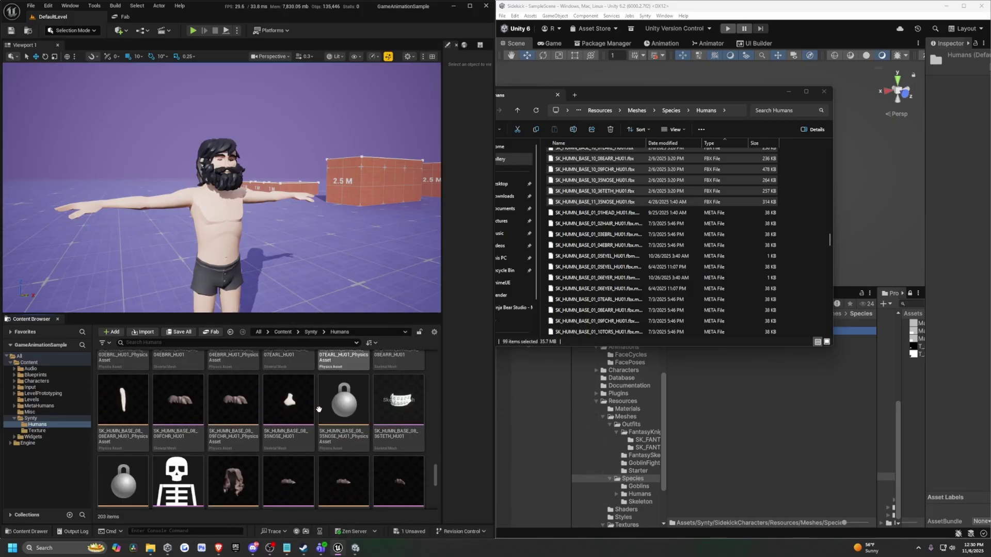
{"action": "scroll", "coordinate": [331, 418], "scroll_direction": "down", "scroll_amount": 8}
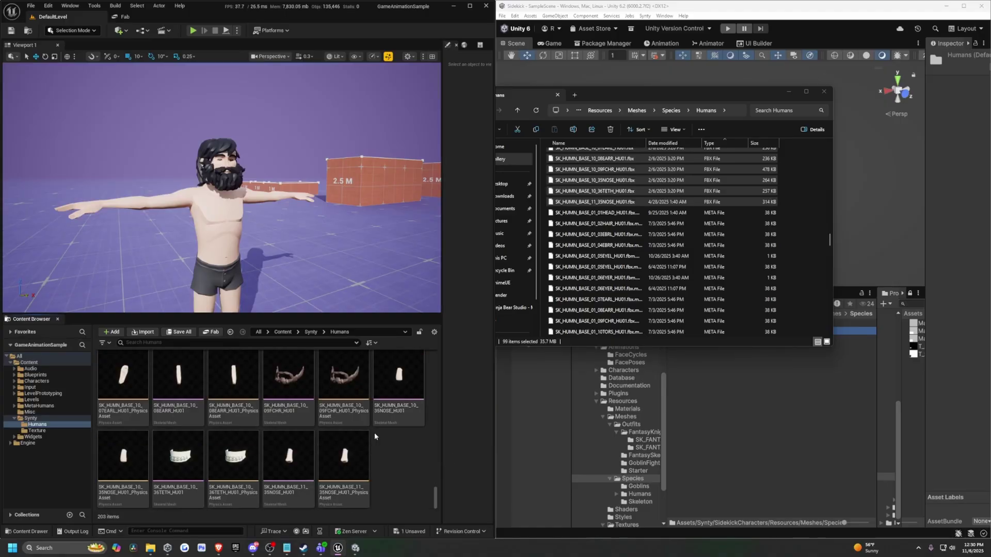
{"action": "scroll", "coordinate": [340, 433], "scroll_direction": "up", "scroll_amount": 15}
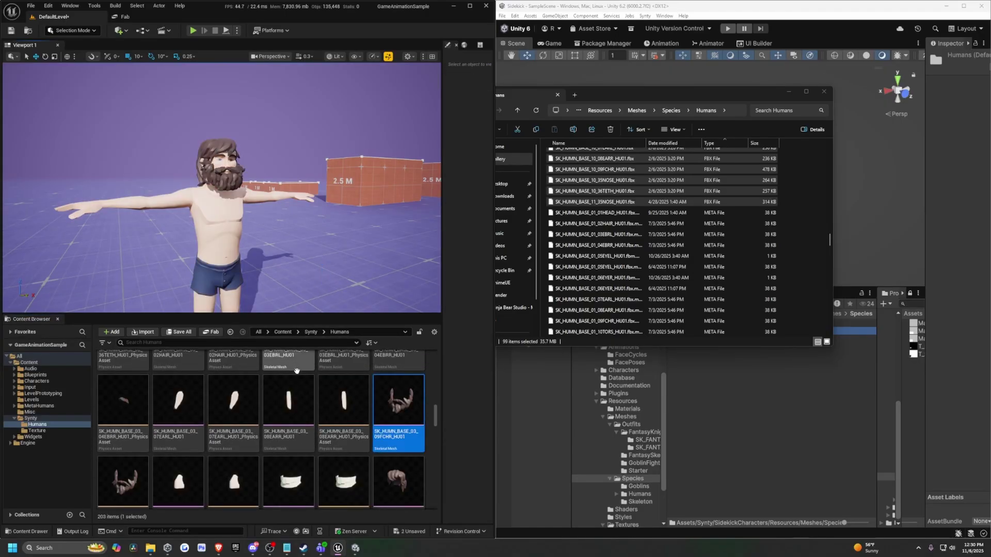
{"action": "scroll", "coordinate": [296, 371], "scroll_direction": "up", "scroll_amount": 10}
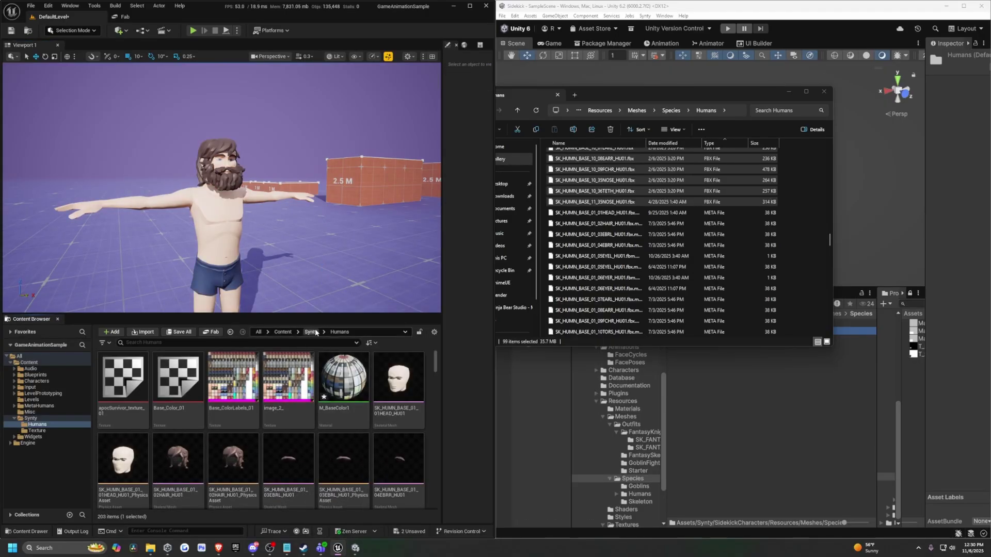
Step: Show Unreal's Synty folder and open the Resources/Meshes/Outfits/FantasyKnights folder in File Explorer
{"action": "left_click", "coordinate": [311, 332]}
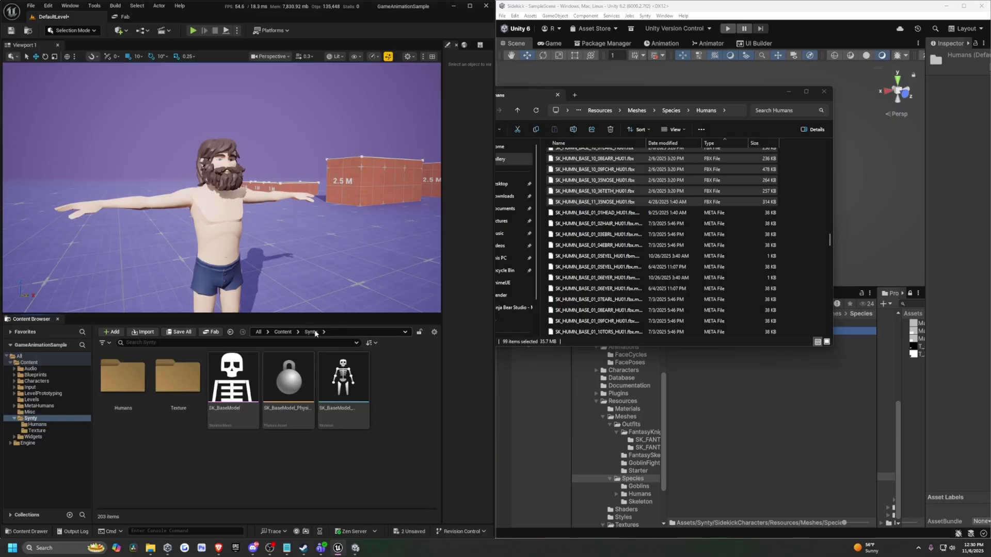
{"action": "left_click_drag", "start_coordinate": [709, 93], "coordinate": [724, 102]}
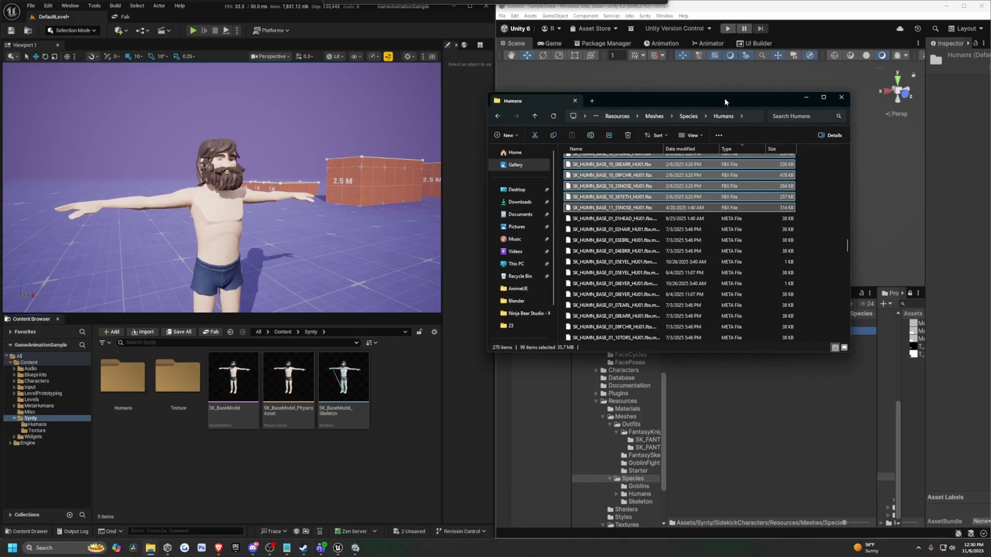
{"action": "left_click", "coordinate": [653, 116]}
{"action": "double_click", "coordinate": [587, 160]}
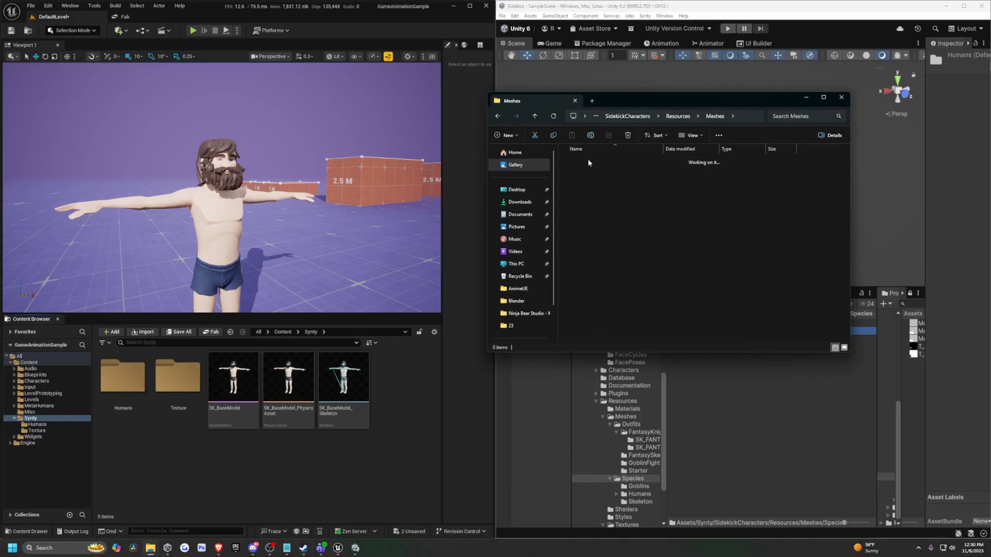
{"action": "double_click", "coordinate": [598, 161]}
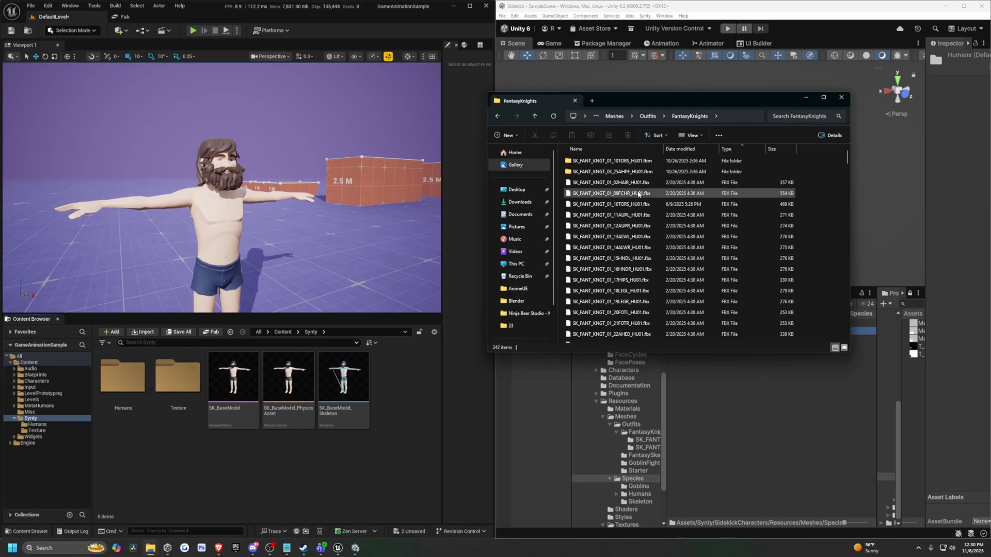
Step: Create a folder named FantasyKnights inside Unreal's Synty folder and open it
{"action": "left_click", "coordinate": [391, 384]}
{"action": "right_click", "coordinate": [391, 384]}
{"action": "left_click", "coordinate": [425, 107]}
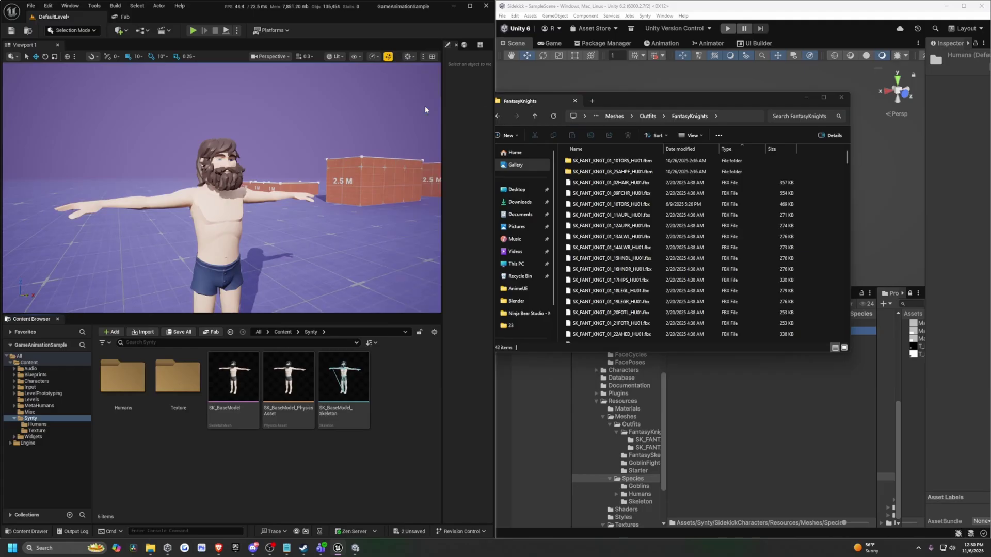
{"action": "type", "text": "FantasyKni"}
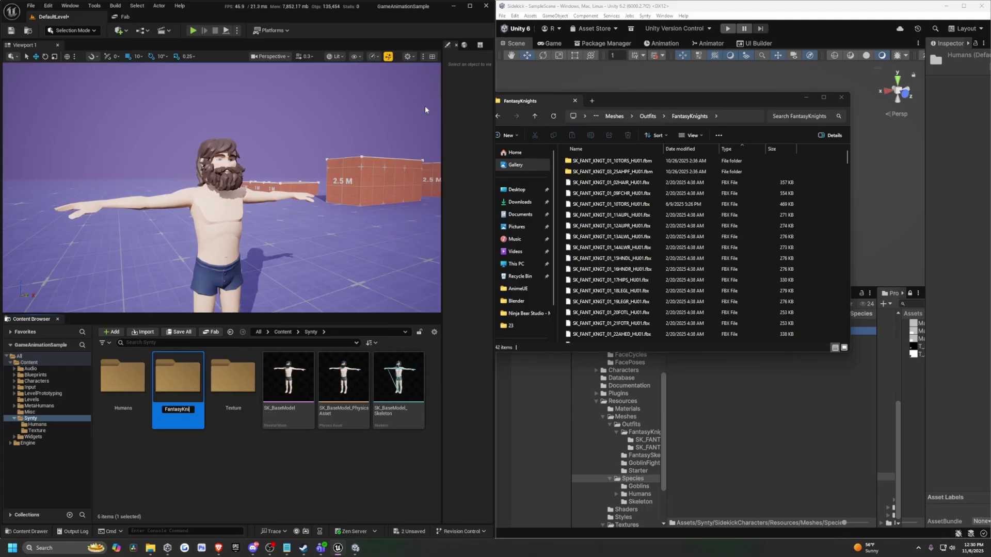
{"action": "type", "text": "ghts"}
{"action": "key", "text": "Return"}
{"action": "key", "text": "Return"}
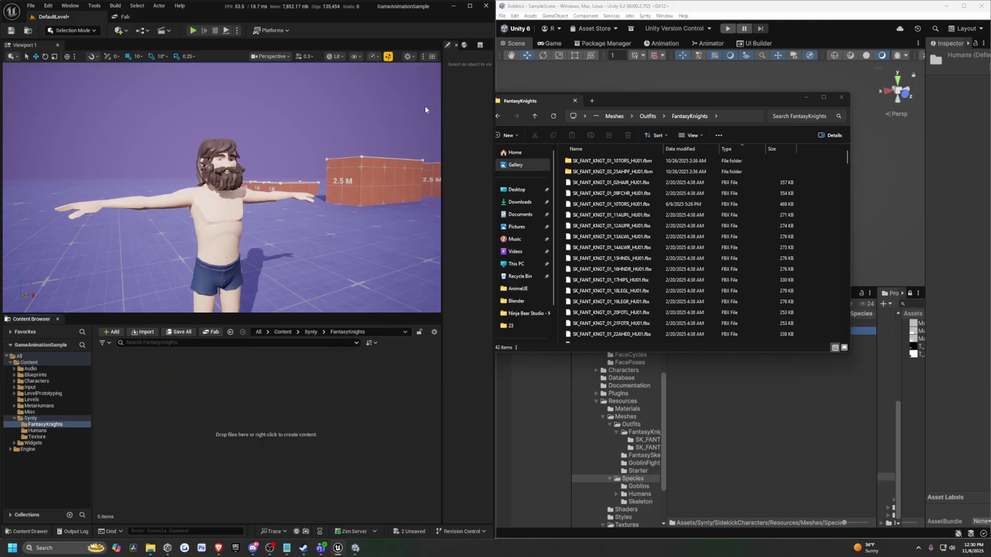
Step: Bring all FBX files, from SK_FANT_KNGT_01_02HAIR_HU01 through SK_FANT_KNGT_15_24ABAC_HU01, from File Explorer into Unreal's Synty/FantasyKnights folder for import
{"action": "left_click", "coordinate": [673, 183]}
{"action": "scroll", "coordinate": [634, 258], "scroll_direction": "down", "scroll_amount": 20}
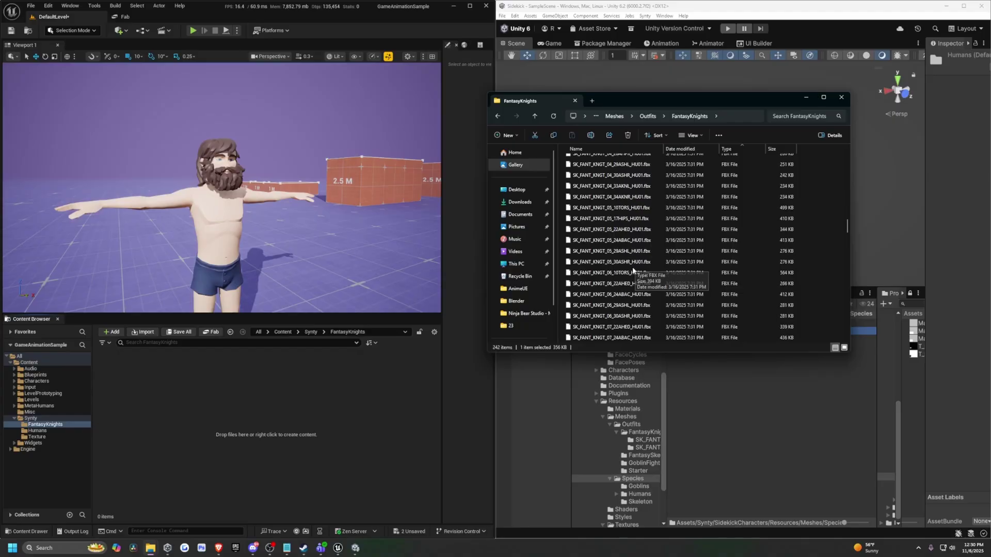
{"action": "scroll", "coordinate": [633, 266], "scroll_direction": "down", "scroll_amount": 10}
{"action": "left_click", "coordinate": [623, 262], "text": "shift"}
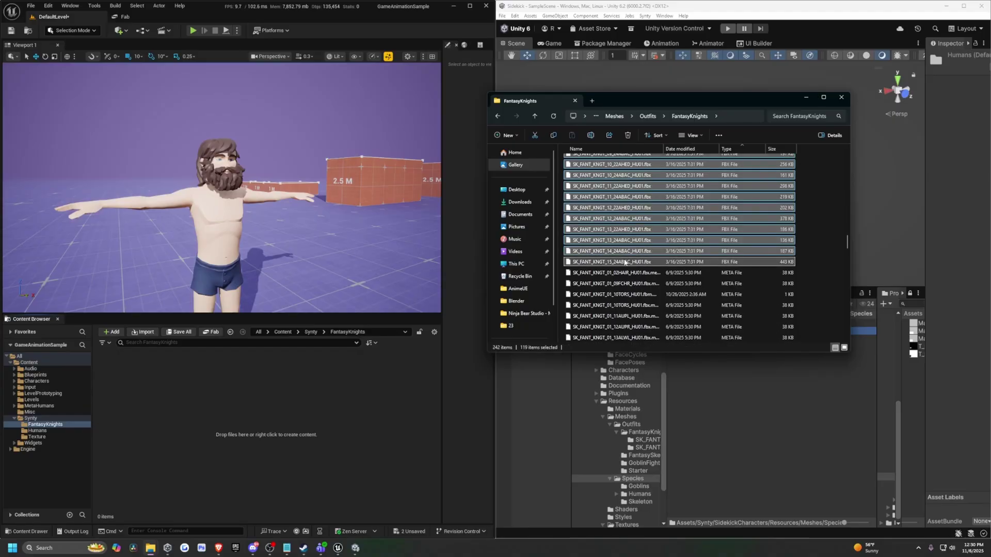
{"action": "left_click_drag", "start_coordinate": [209, 406], "coordinate": [209, 403]}
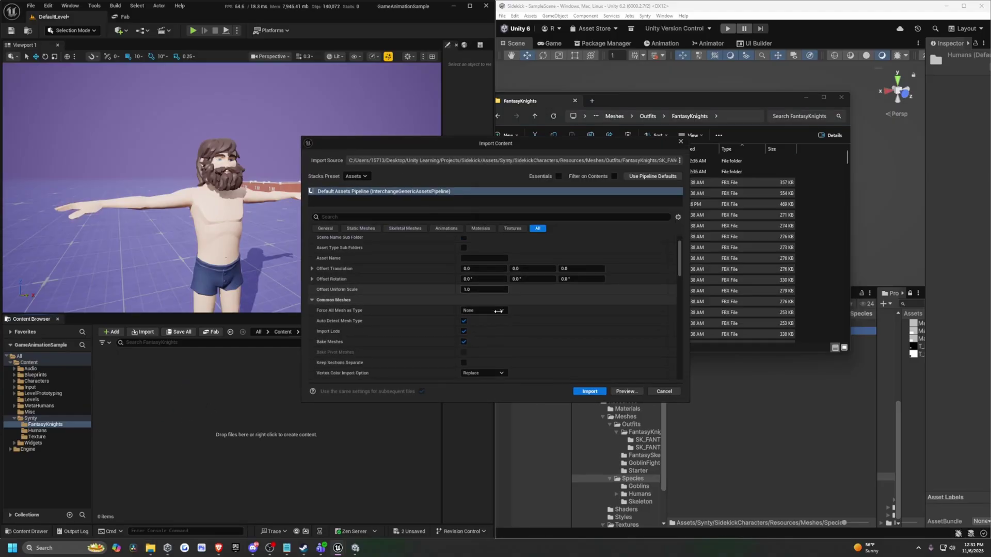
Step: Import the Fantasy Knights meshes with SK_BaseModel_Skeleton as their skeleton
{"action": "scroll", "coordinate": [498, 311], "scroll_direction": "down", "scroll_amount": 2}
{"action": "scroll", "coordinate": [497, 310], "scroll_direction": "down", "scroll_amount": 3}
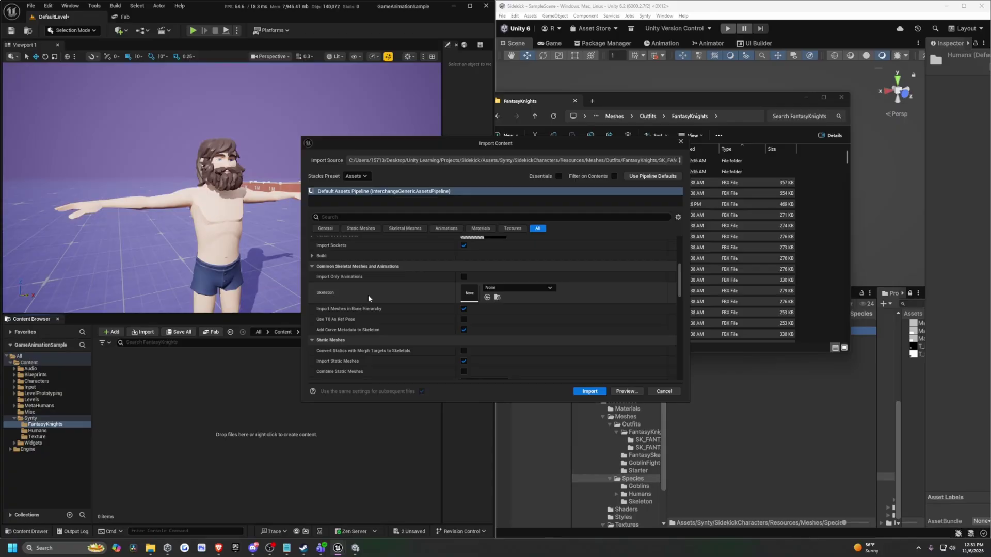
{"action": "left_click", "coordinate": [526, 288]}
{"action": "type", "text": "base"}
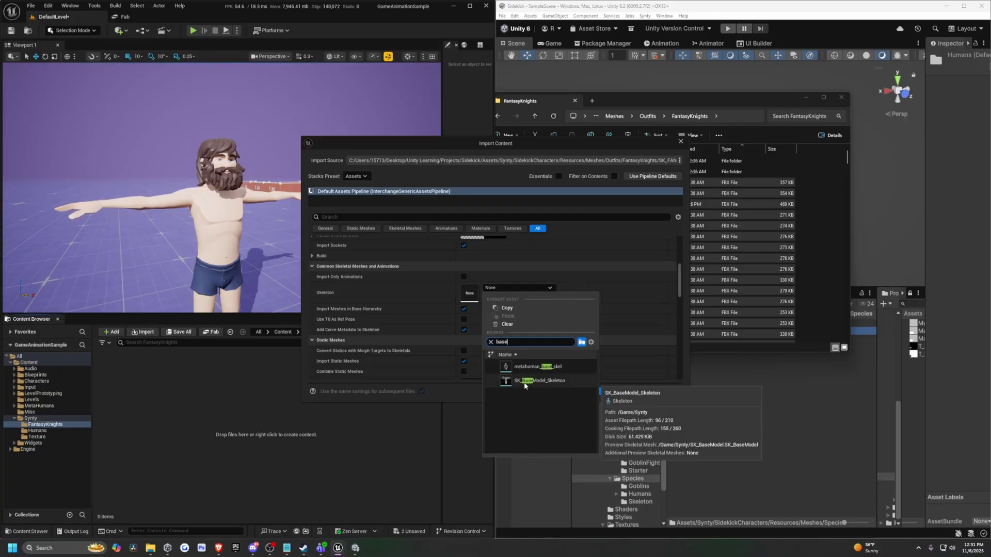
{"action": "left_click", "coordinate": [530, 381]}
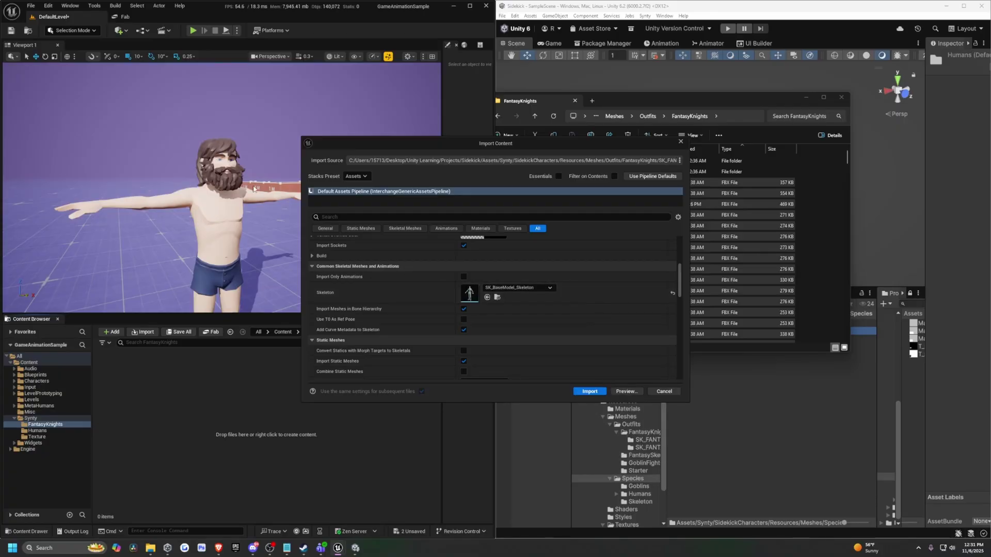
{"action": "left_click", "coordinate": [590, 392]}
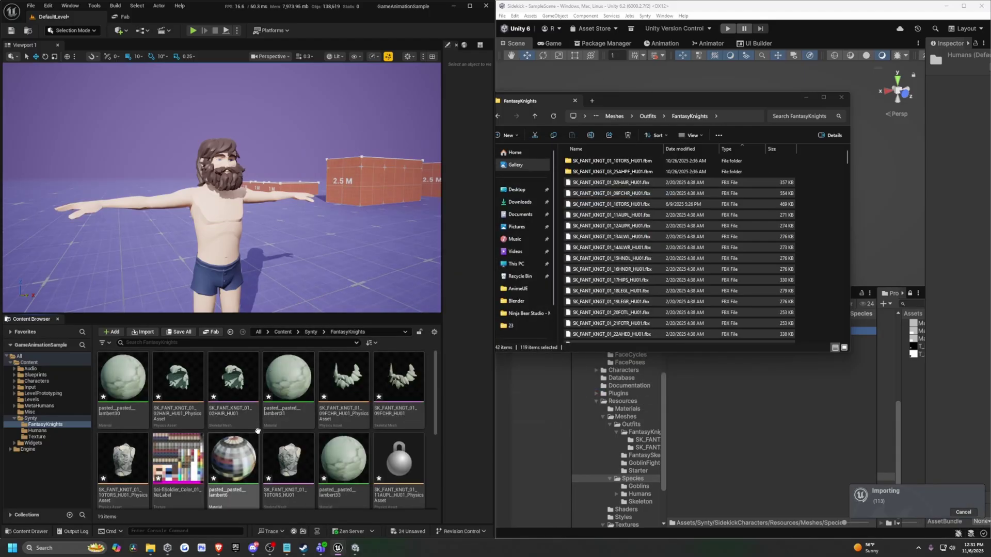
Step: Place the SK_FANT_KNGT_01_10TORS_HU01 torso mesh beside the character in the level to check it, and delete it from the level
{"action": "scroll", "coordinate": [242, 454], "scroll_direction": "down", "scroll_amount": 1}
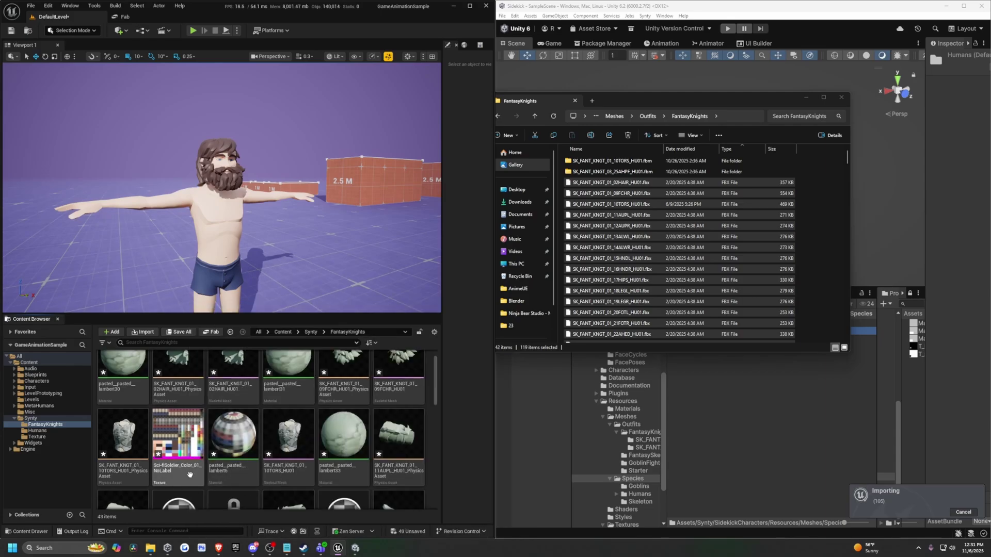
{"action": "scroll", "coordinate": [188, 473], "scroll_direction": "down", "scroll_amount": 3}
{"action": "scroll", "coordinate": [206, 459], "scroll_direction": "down", "scroll_amount": 10}
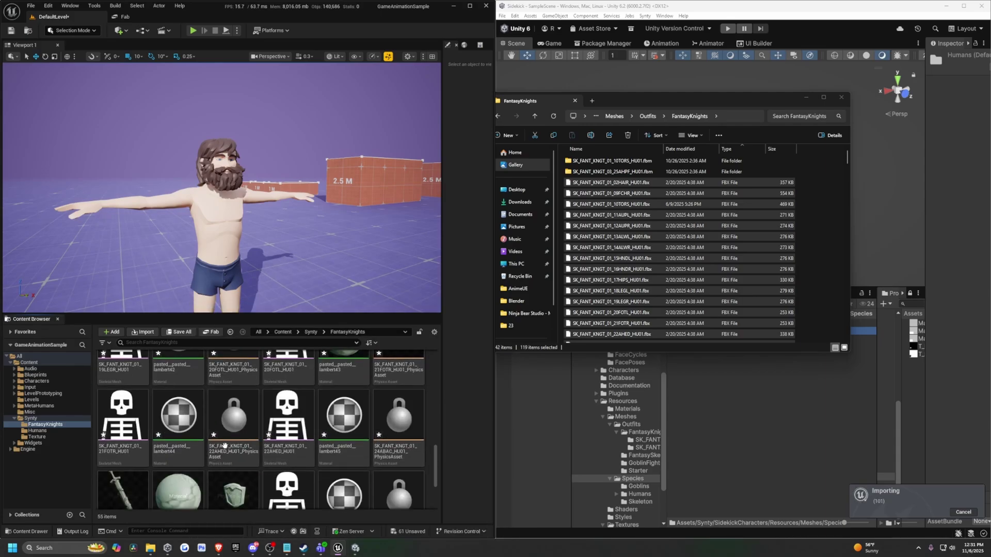
{"action": "scroll", "coordinate": [269, 428], "scroll_direction": "up", "scroll_amount": 15}
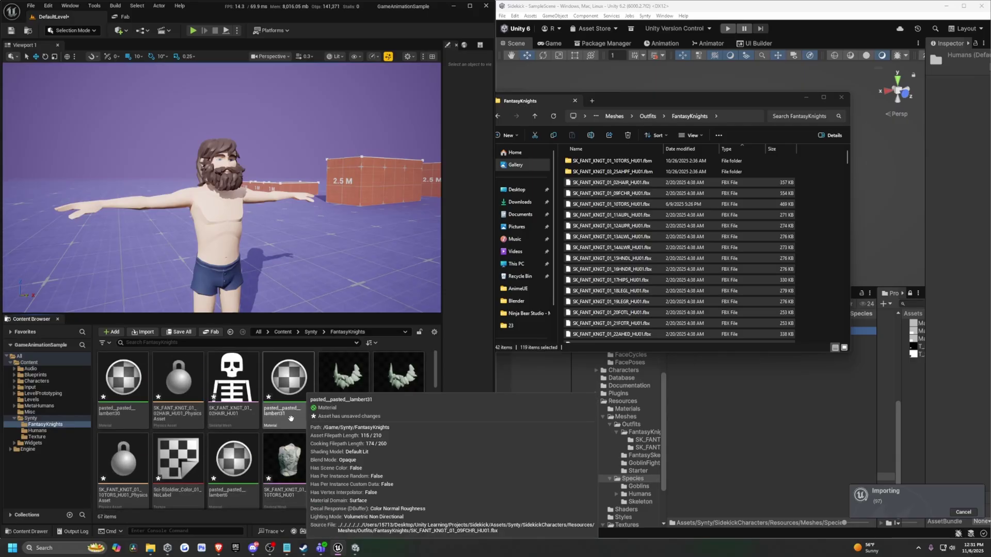
{"action": "scroll", "coordinate": [292, 416], "scroll_direction": "down", "scroll_amount": 3}
{"action": "right_click_drag", "start_coordinate": [258, 206], "coordinate": [304, 227]}
{"action": "left_click_drag", "start_coordinate": [260, 410], "coordinate": [274, 305]}
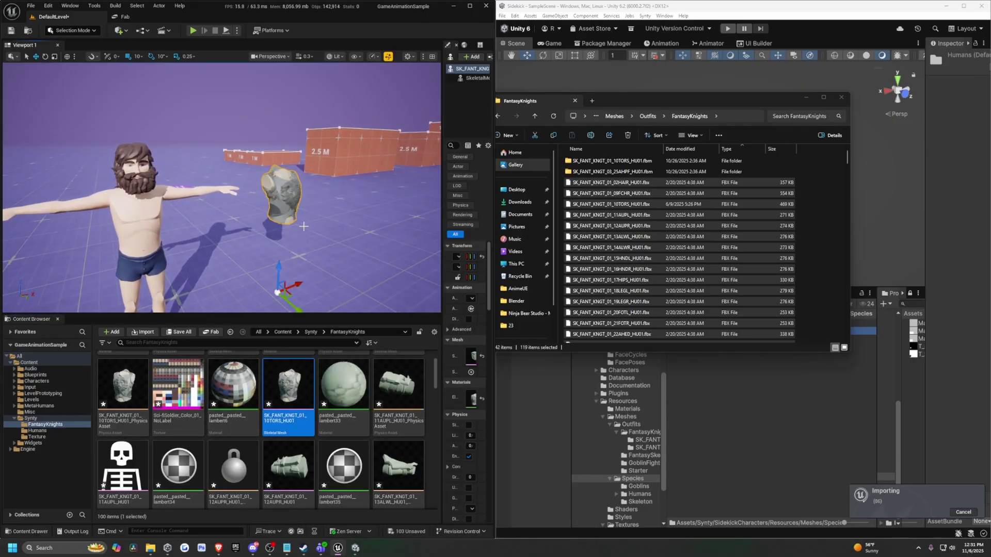
{"action": "right_click_drag", "start_coordinate": [274, 258], "coordinate": [263, 257]}
{"action": "key", "text": "Delete"}
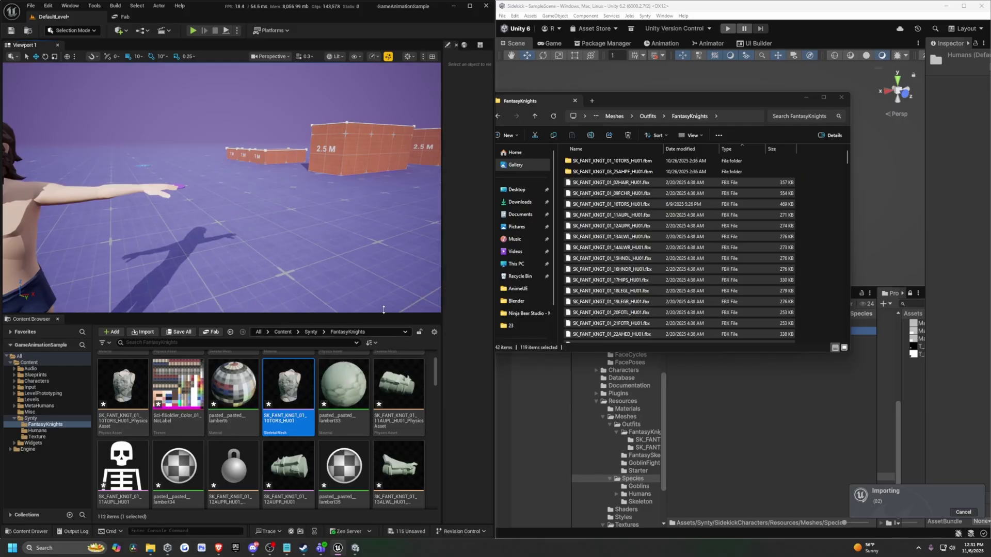
Step: Place the SK_FANT_KNGT_01_22AHED_HU01 lion helmet mesh in the level and frame it in the viewport
{"action": "scroll", "coordinate": [233, 497], "scroll_direction": "down", "scroll_amount": 1}
{"action": "scroll", "coordinate": [233, 497], "scroll_direction": "down", "scroll_amount": 5}
{"action": "left_click_drag", "start_coordinate": [288, 467], "coordinate": [283, 290]}
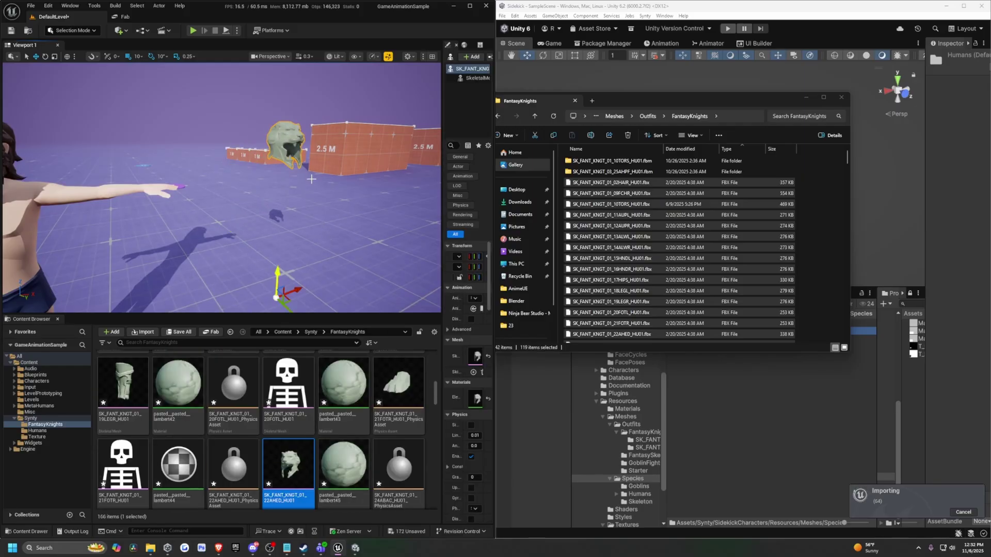
{"action": "right_click_drag", "start_coordinate": [283, 290], "coordinate": [284, 263]}
{"action": "key", "text": "f"}
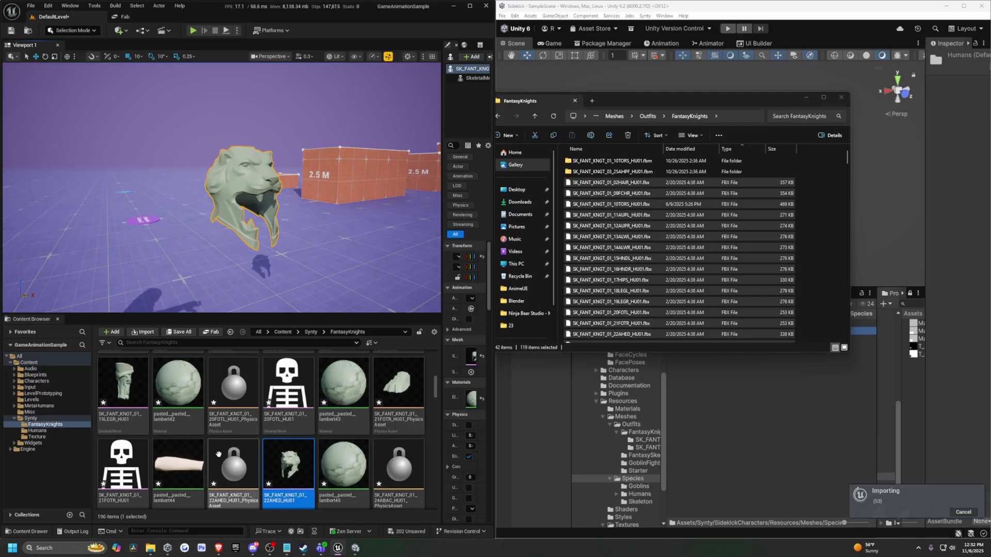
Step: Apply the Sci-fiSoldier_Color_01_NoLabel texture to the lion helmet to make a material from it, and try the striped lambert6 material on the helmet
{"action": "left_click_drag", "start_coordinate": [178, 459], "coordinate": [231, 170]}
{"action": "right_click_drag", "start_coordinate": [232, 171], "coordinate": [281, 174]}
{"action": "key", "text": "w"}
{"action": "key", "text": "s"}
{"action": "key", "text": "d"}
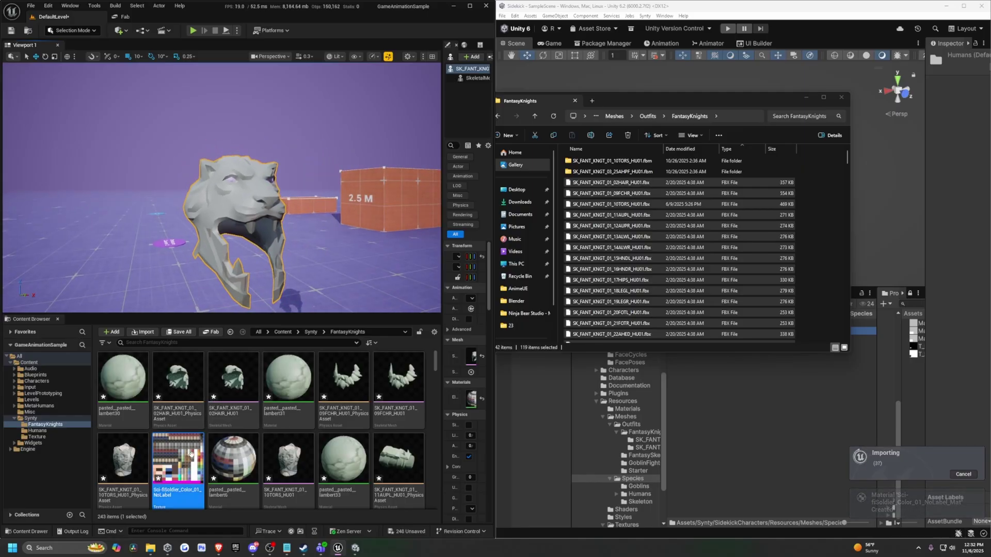
{"action": "left_click_drag", "start_coordinate": [230, 456], "coordinate": [227, 192]}
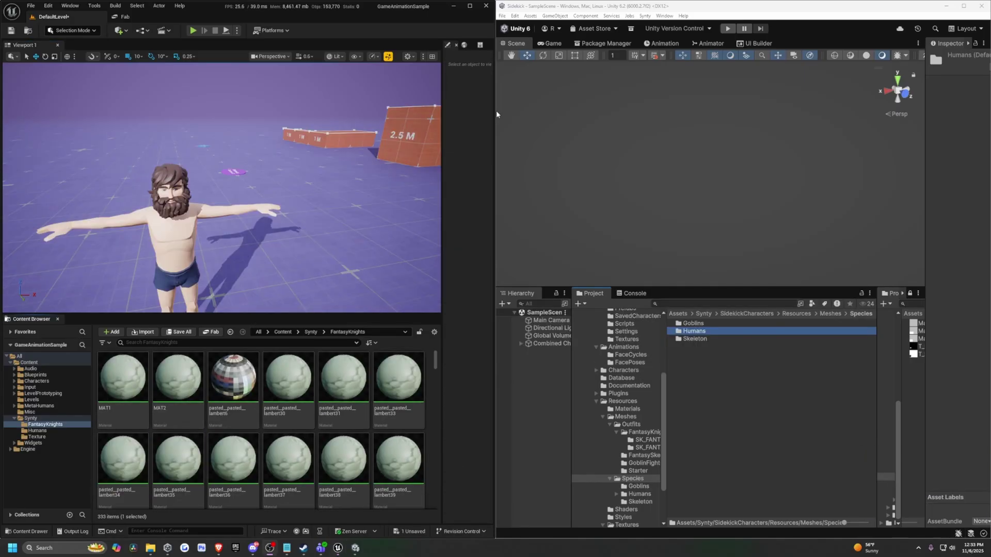
Step: Enlarge the Content Browser and delete FantasyKnights materials MAT1 through pasted__pasted__lambert242, replacing their references with Sci-fiSoldier_Color_01_NoLabel_Mat
{"action": "left_click_drag", "start_coordinate": [495, 115], "coordinate": [561, 118]}
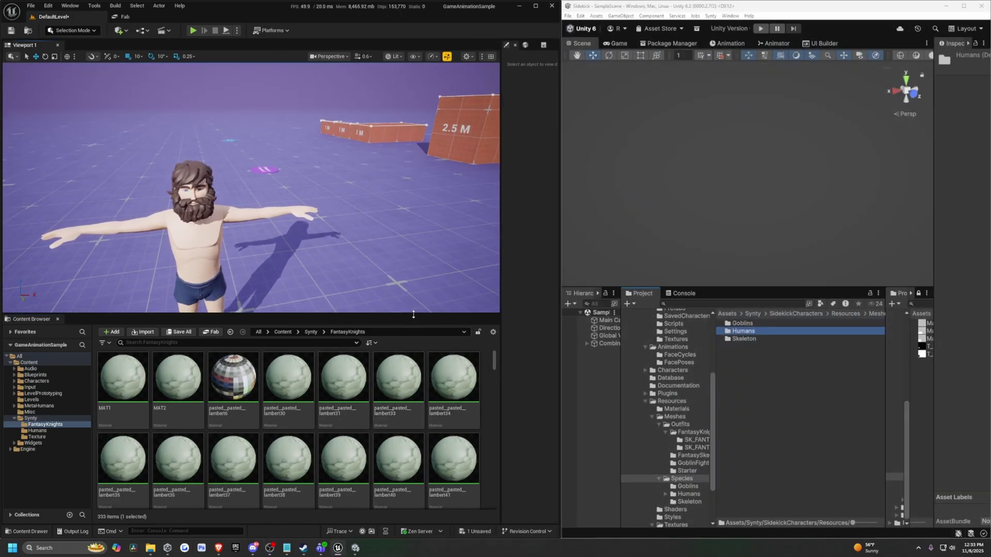
{"action": "left_click_drag", "start_coordinate": [416, 314], "coordinate": [171, 166]}
{"action": "left_click", "coordinate": [124, 230]}
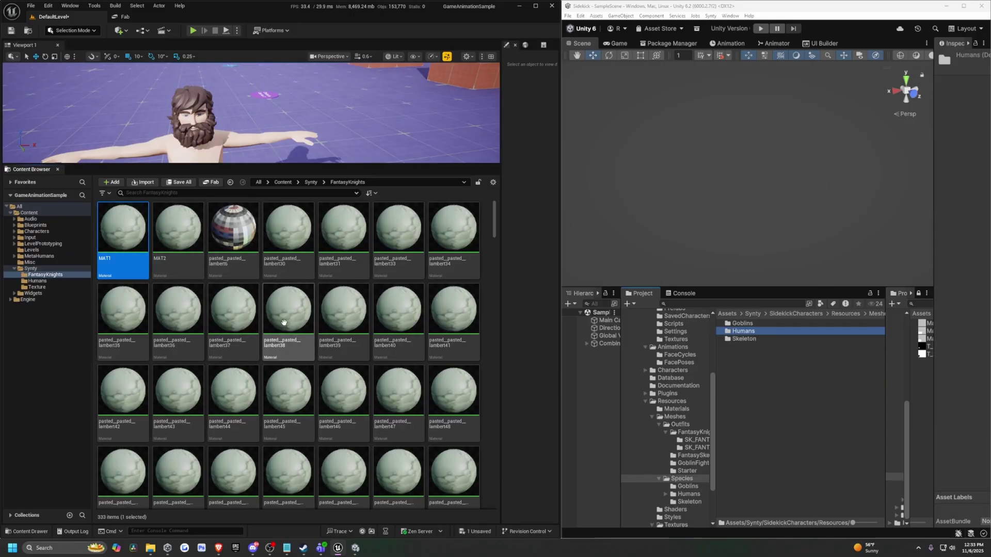
{"action": "scroll", "coordinate": [335, 330], "scroll_direction": "down", "scroll_amount": 10}
{"action": "scroll", "coordinate": [353, 336], "scroll_direction": "down", "scroll_amount": 12}
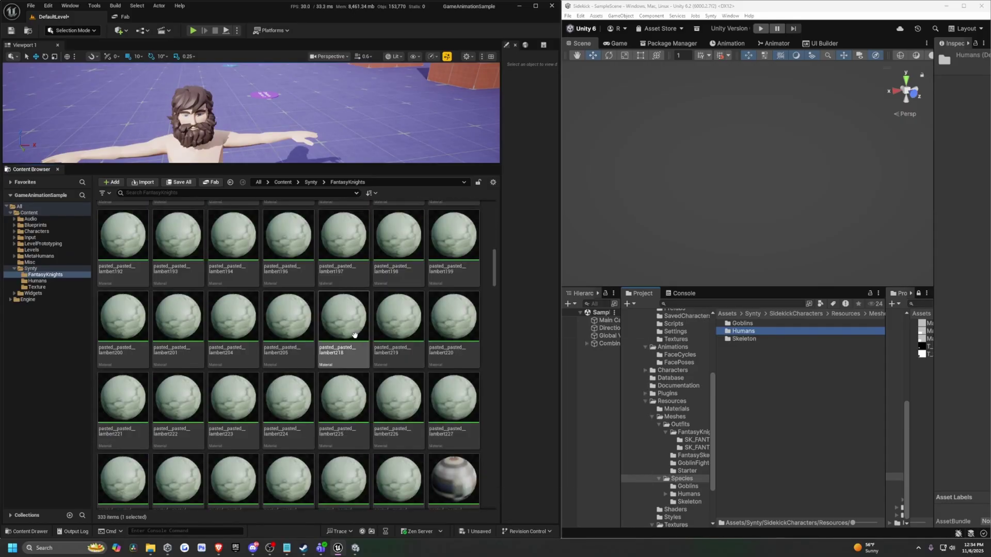
{"action": "scroll", "coordinate": [400, 340], "scroll_direction": "down", "scroll_amount": 1}
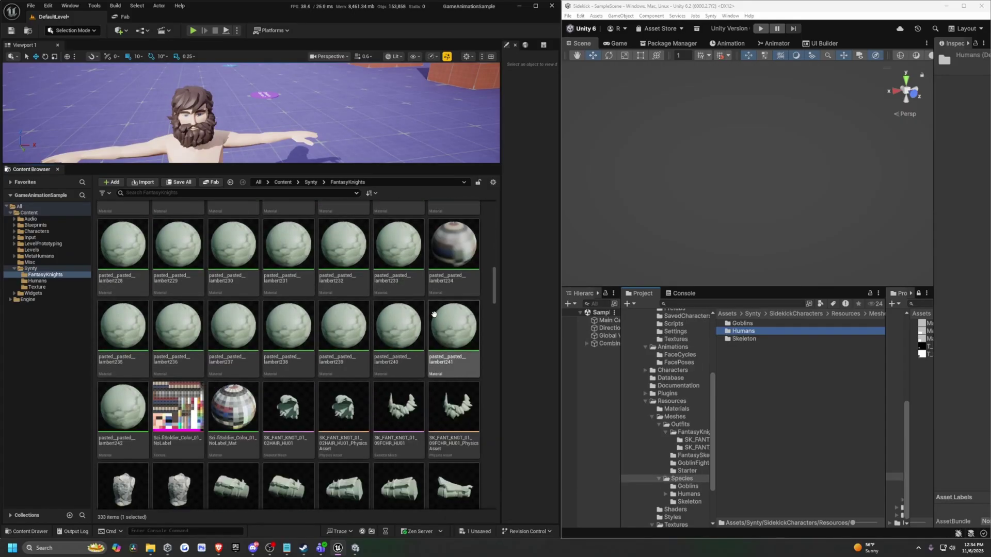
{"action": "left_click", "coordinate": [129, 419], "text": "shift"}
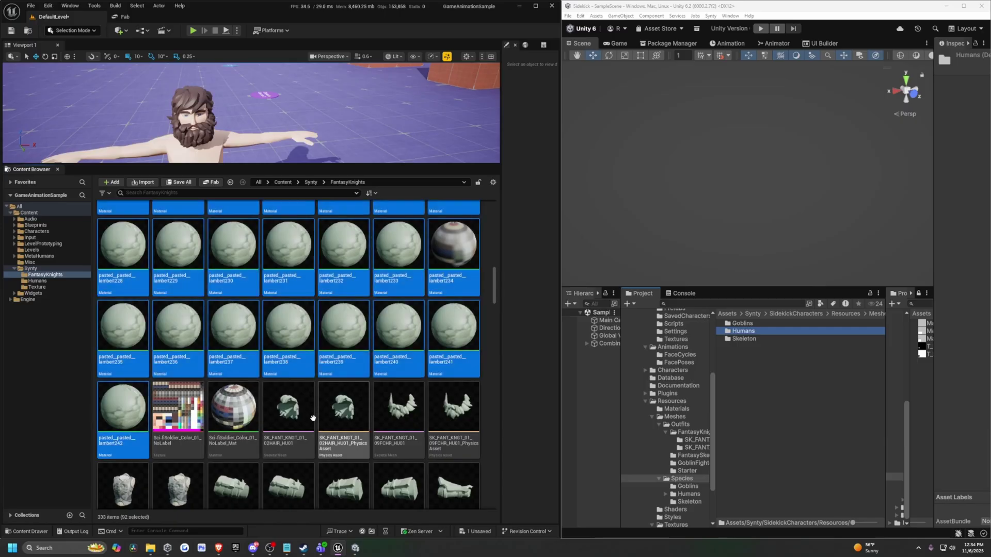
{"action": "scroll", "coordinate": [312, 410], "scroll_direction": "up", "scroll_amount": 10}
{"action": "scroll", "coordinate": [387, 338], "scroll_direction": "down", "scroll_amount": 10}
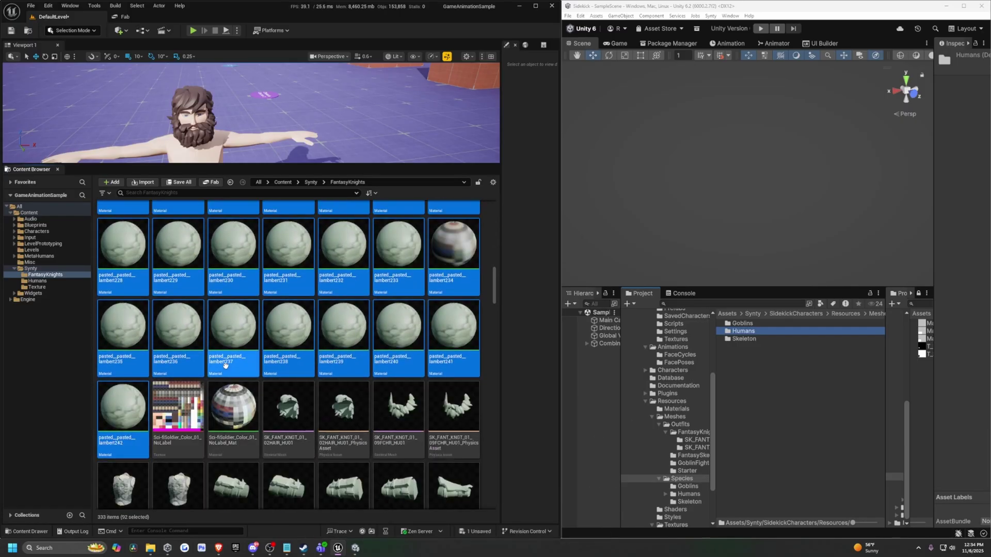
{"action": "key", "text": "Delete"}
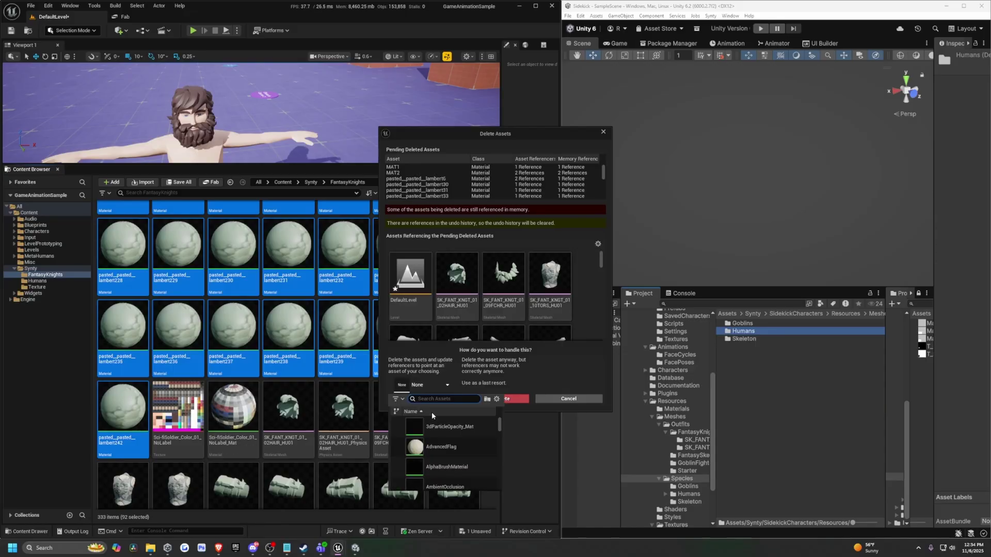
{"action": "type", "text": "Sci-fiSoldier_Color_01_NoLabel_Mat"}
{"action": "left_click", "coordinate": [439, 426]}
{"action": "left_click", "coordinate": [421, 399]}
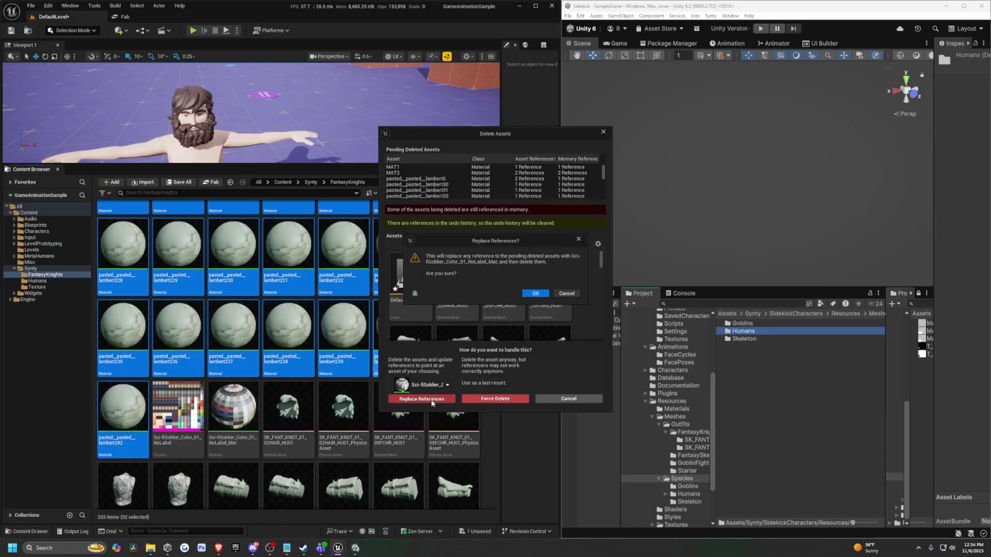
{"action": "left_click", "coordinate": [535, 293]}
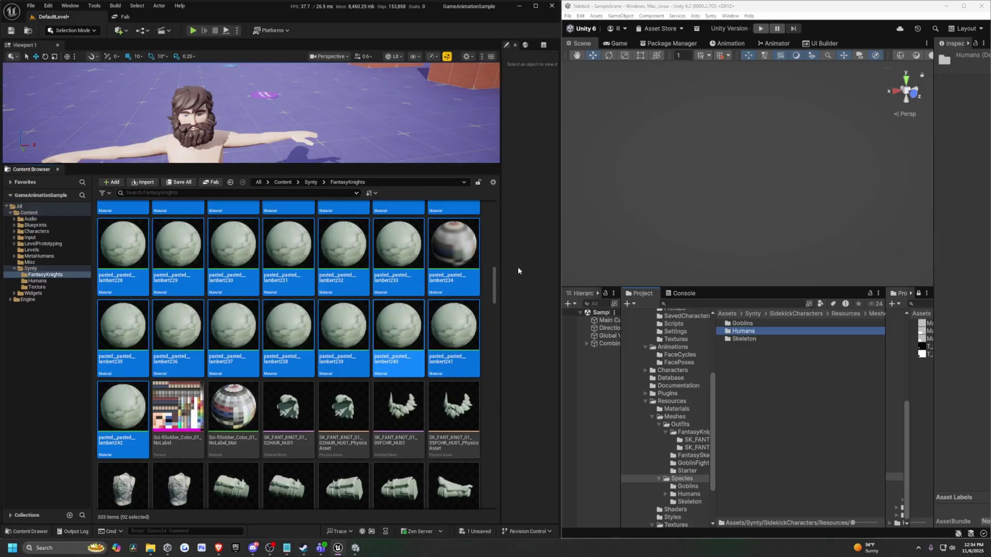
{"action": "left_click", "coordinate": [516, 360]}
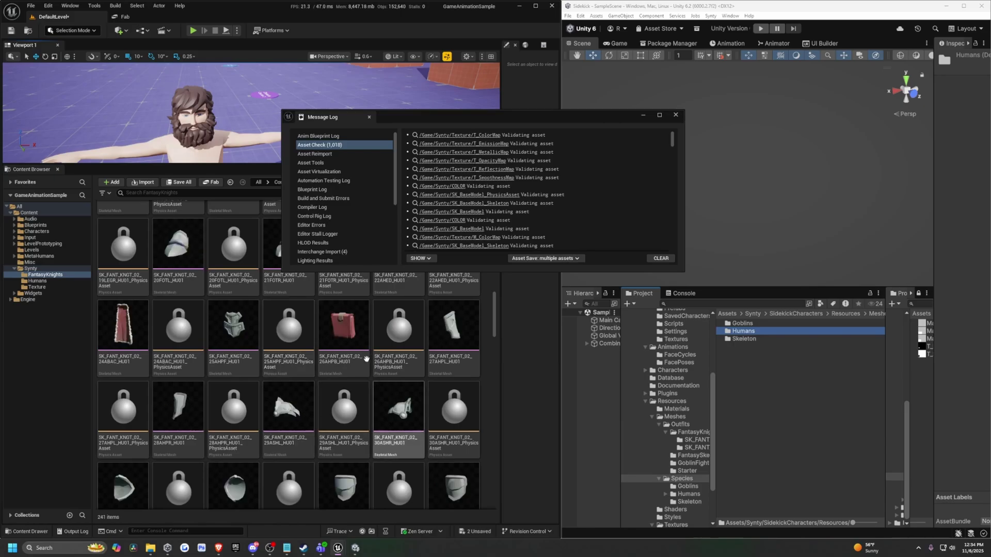
{"action": "left_click", "coordinate": [675, 115]}
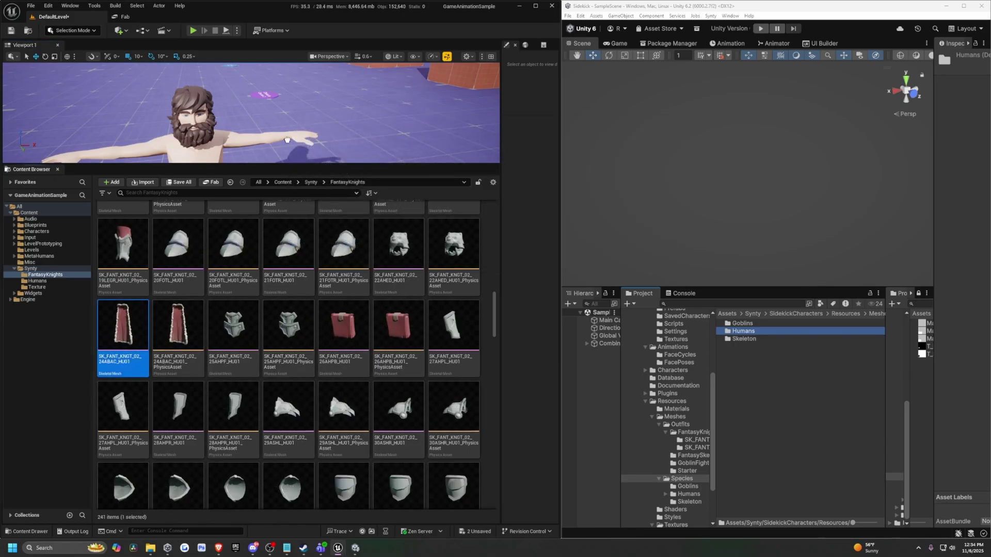
Step: Place the SK_FANT_KNGT_02_24ABAC_HU01 cape and SK_FANT_KNGT_02_26AHPB_HU01 bag meshes in the level to check their material, and delete the cape
{"action": "left_click", "coordinate": [347, 128]}
{"action": "left_click", "coordinate": [345, 326]}
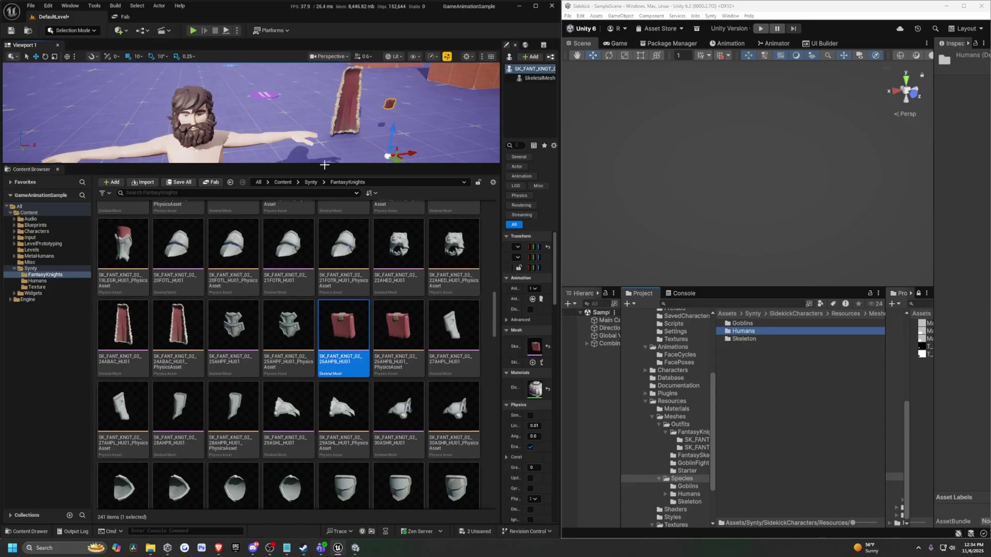
{"action": "key", "text": "Delete"}
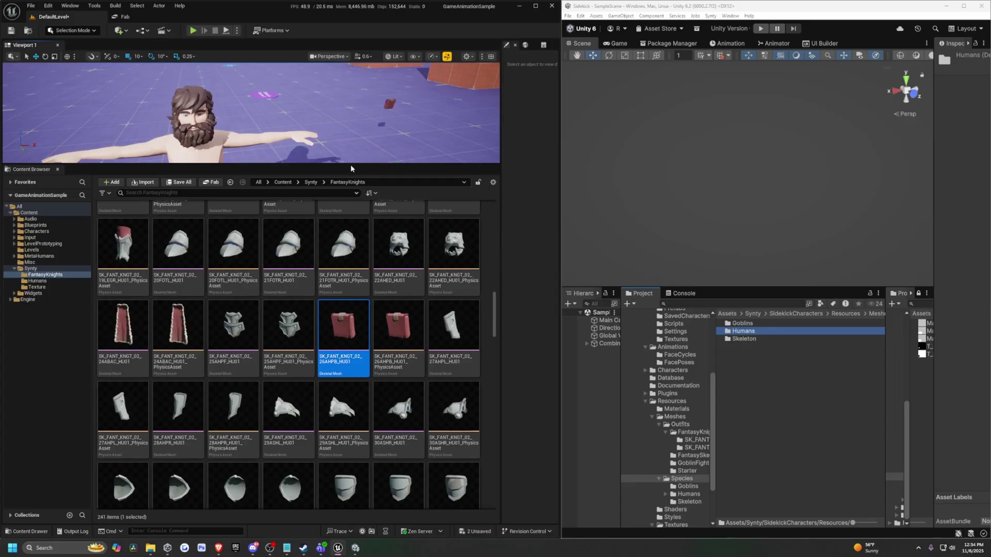
Step: Maximize the Unreal Editor window and shrink the Content Browser to give the level viewport more room around the character
{"action": "left_click_drag", "start_coordinate": [337, 190], "coordinate": [319, 298]}
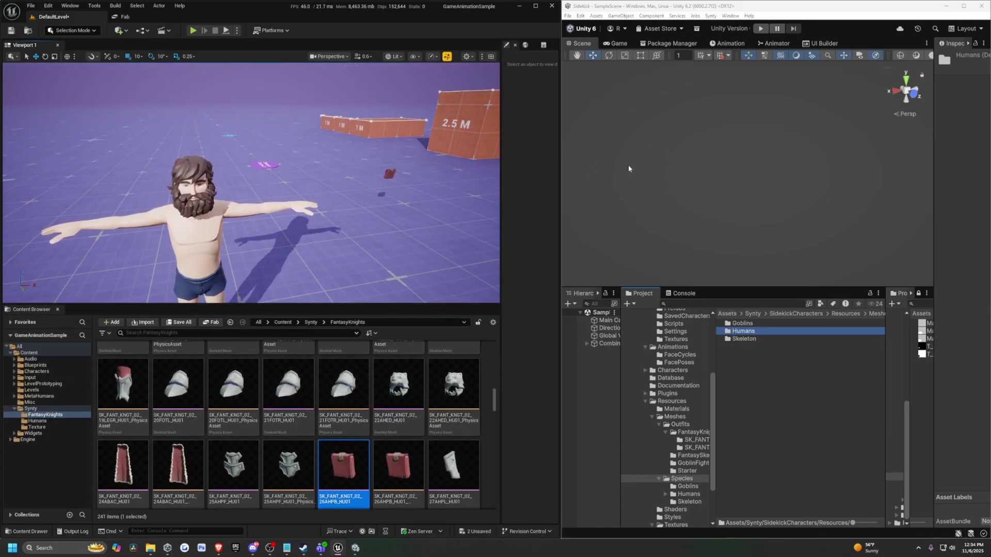
{"action": "left_click", "coordinate": [536, 4]}
{"action": "right_click_drag", "start_coordinate": [486, 155], "coordinate": [544, 157]}
{"action": "key", "text": "w"}
{"action": "left_click_drag", "start_coordinate": [456, 305], "coordinate": [448, 411]}
{"action": "right_click_drag", "start_coordinate": [418, 308], "coordinate": [355, 300]}
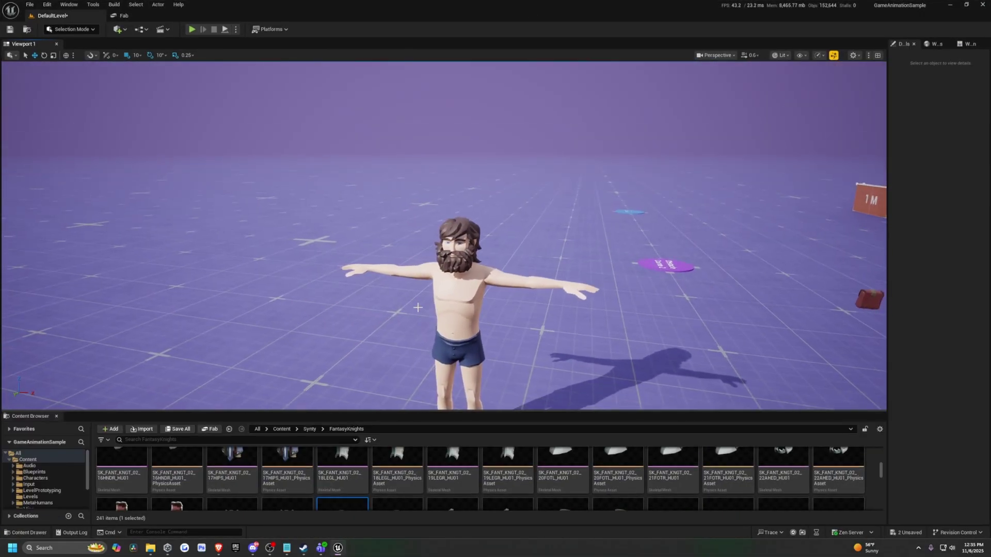
Step: Set the editor's application scale to 1.1 in the Widget Reflector
{"action": "key", "text": "ctrl+shift+w"}
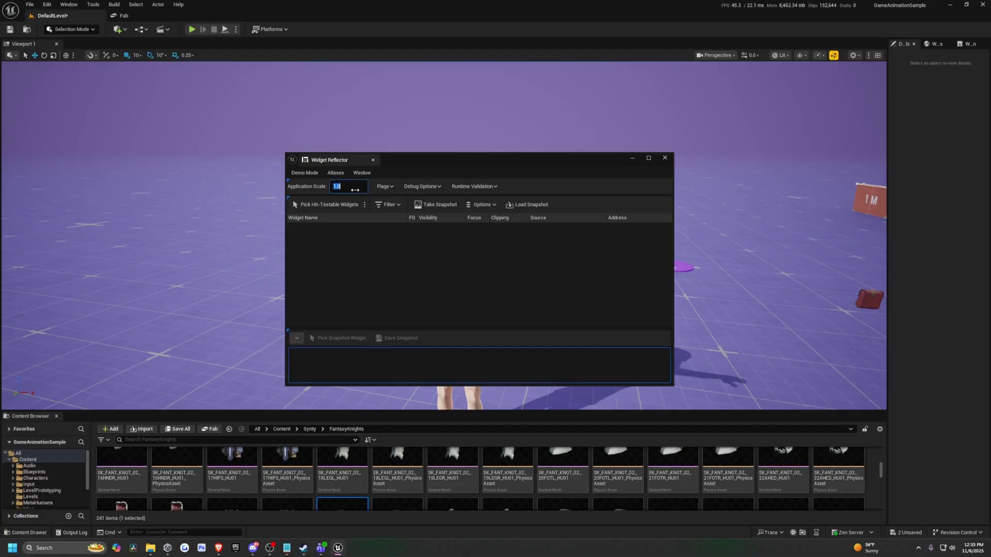
{"action": "key", "text": "Return"}
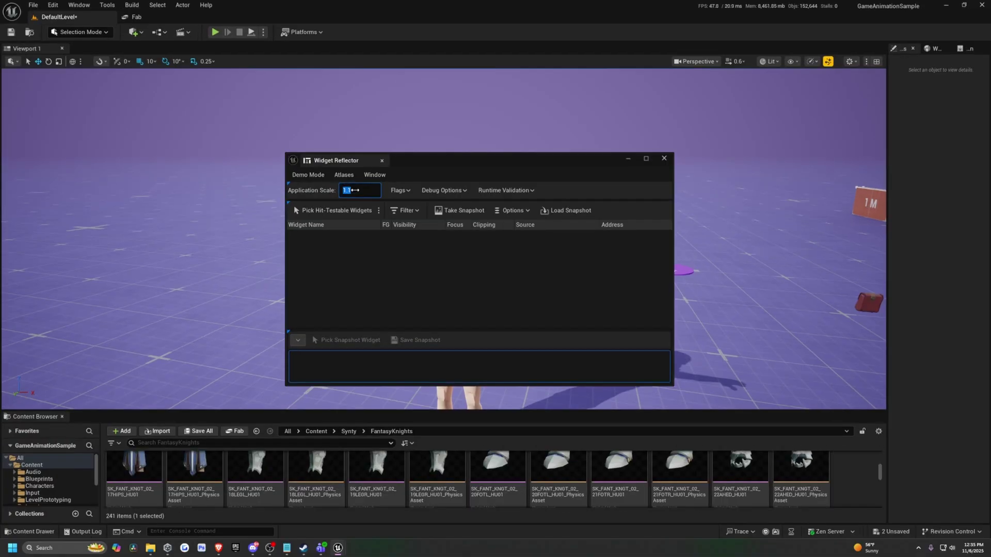
{"action": "left_click", "coordinate": [664, 159]}
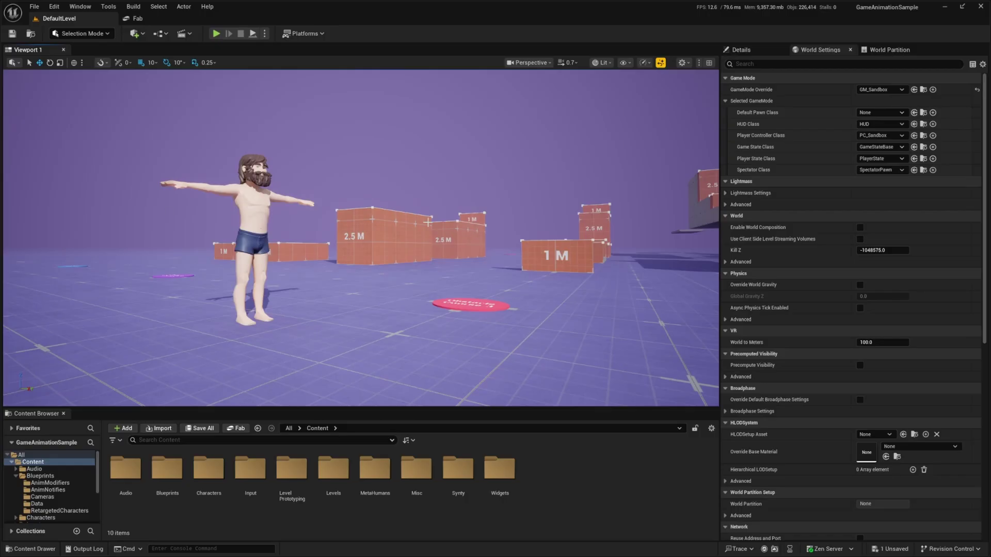
Step: Duplicate the CBP_SandboxCharacter_Manny blueprint in Blueprints/RetargetedCharacters as CBP_Synty and open the copy for editing
{"action": "mouse_move", "coordinate": [362, 238]}
{"action": "right_mouse_down"}
{"action": "mouse_move", "coordinate": [301, 237]}
{"action": "mouse_move", "coordinate": [355, 254]}
{"action": "right_mouse_up"}
{"action": "key", "text": "w"}
{"action": "scroll", "coordinate": [371, 234], "scroll_direction": "down", "scroll_amount": 2}
{"action": "key", "text": "s"}
{"action": "left_click", "coordinate": [36, 475]}
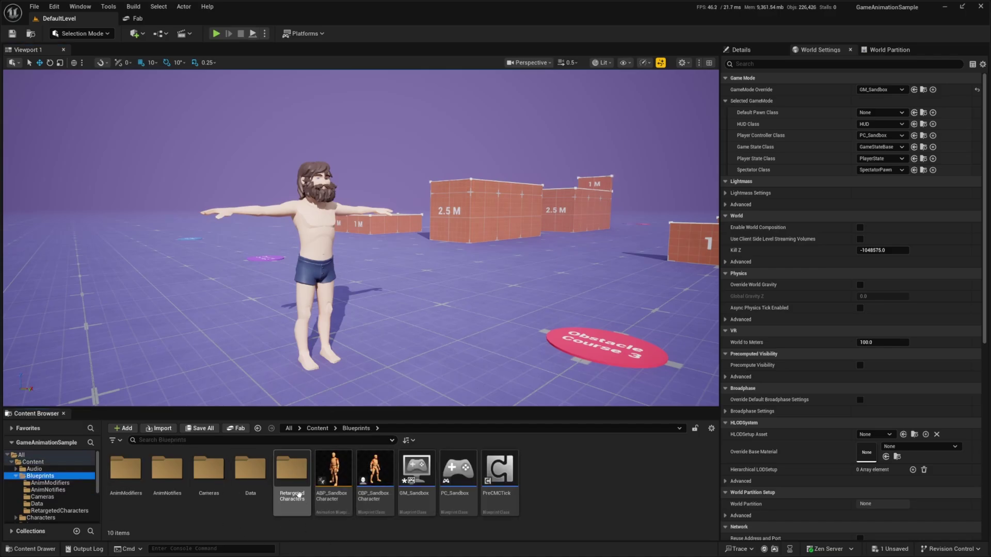
{"action": "double_click", "coordinate": [291, 477]}
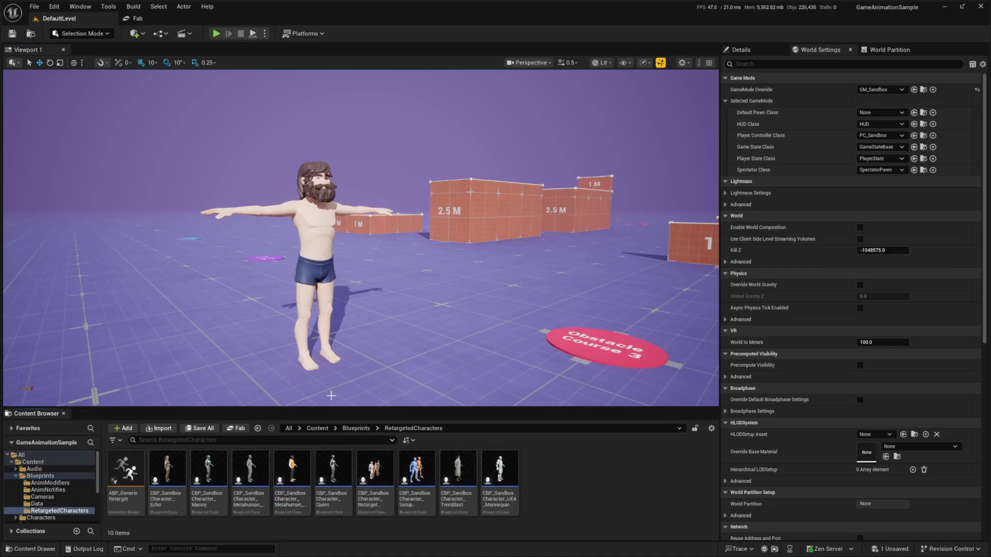
{"action": "left_click", "coordinate": [212, 492]}
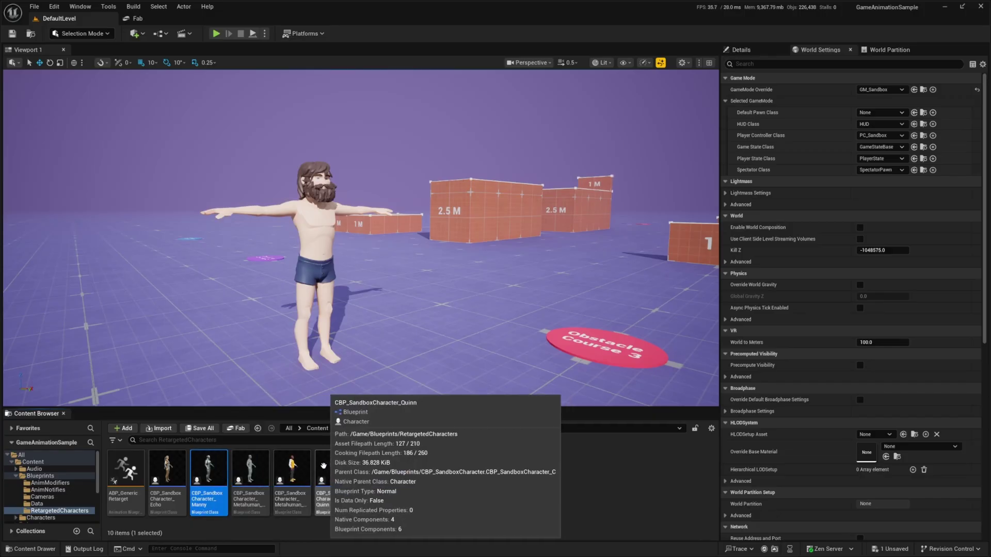
{"action": "key", "text": "ctrl+d"}
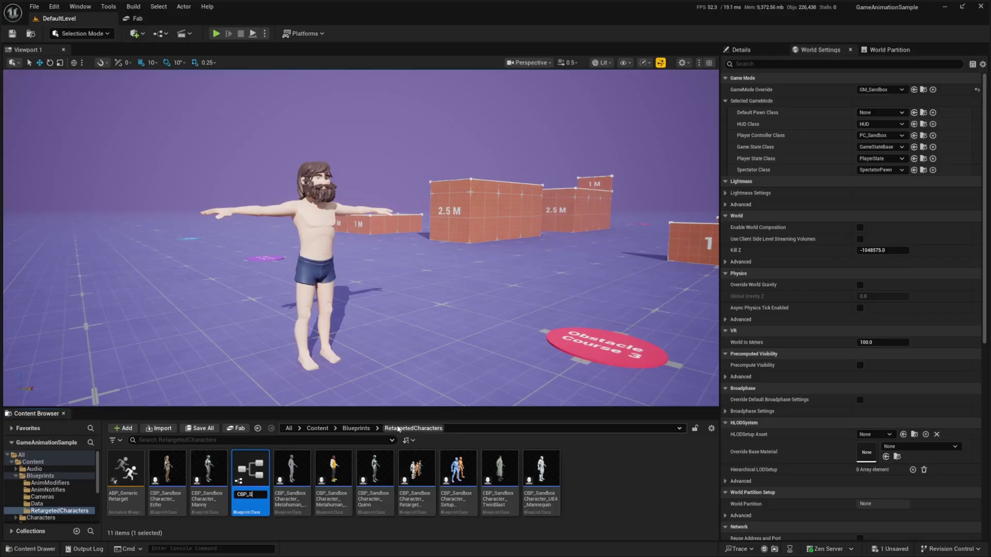
{"action": "key", "text": "Return"}
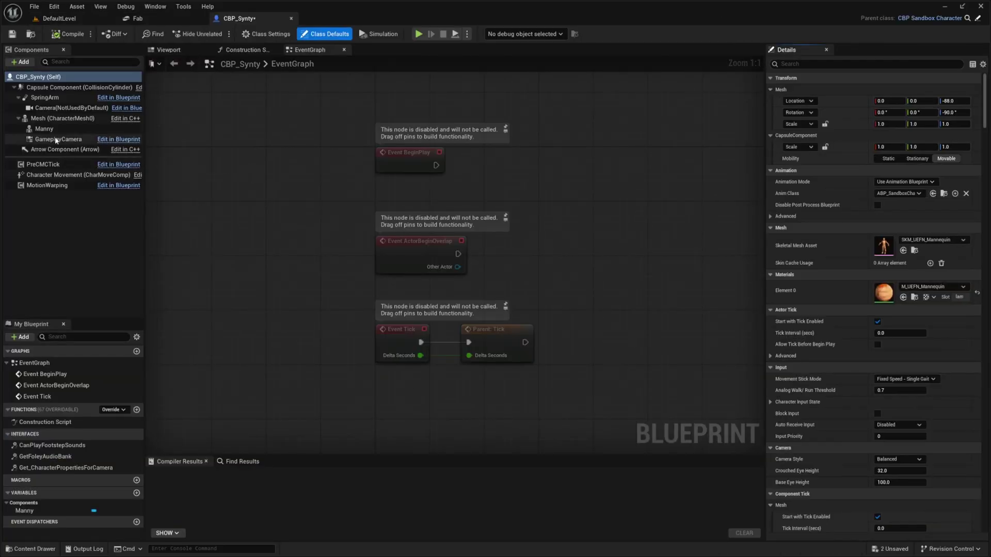
Step: Rename the Manny skeletal mesh component of CBP_Synty as Synty
{"action": "left_click", "coordinate": [42, 129]}
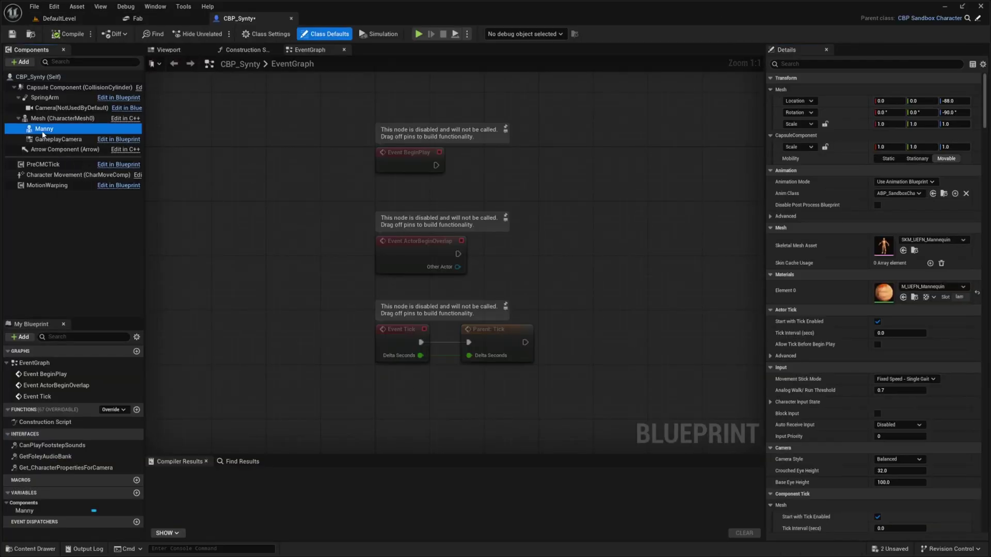
{"action": "key", "text": "F2"}
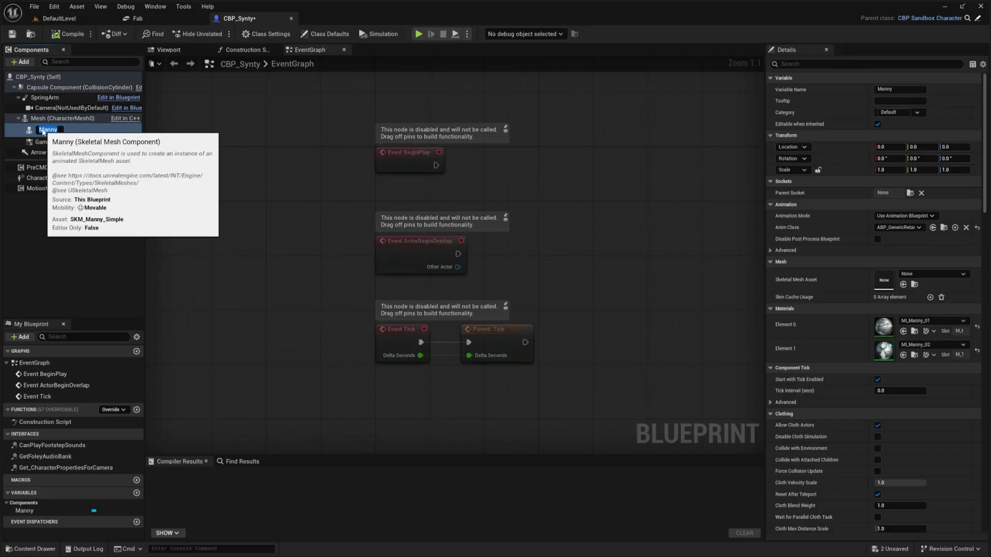
{"action": "key", "text": "Return"}
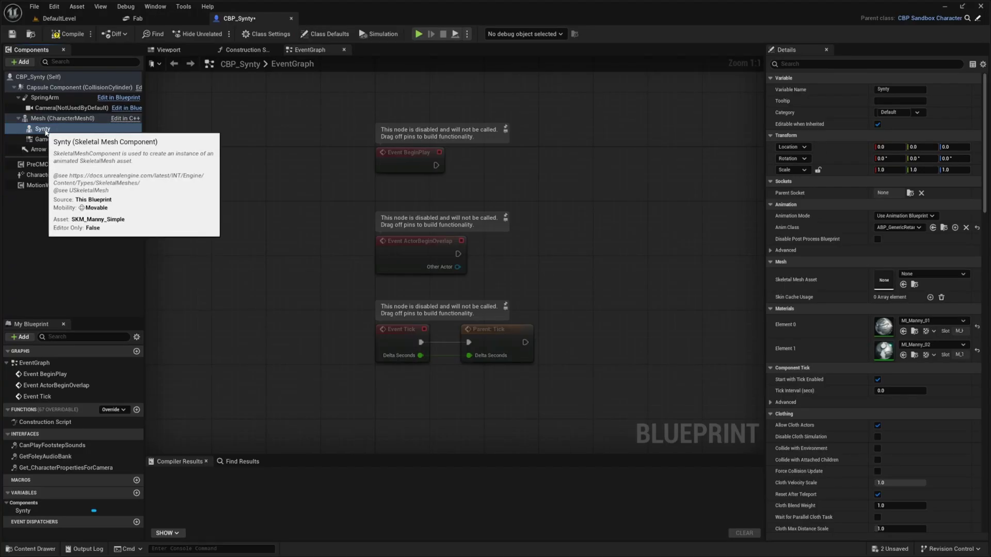
Step: Assign SK_BaseModel as the Synty component's skeletal mesh asset and check the character in the blueprint's viewport
{"action": "left_click", "coordinate": [168, 49]}
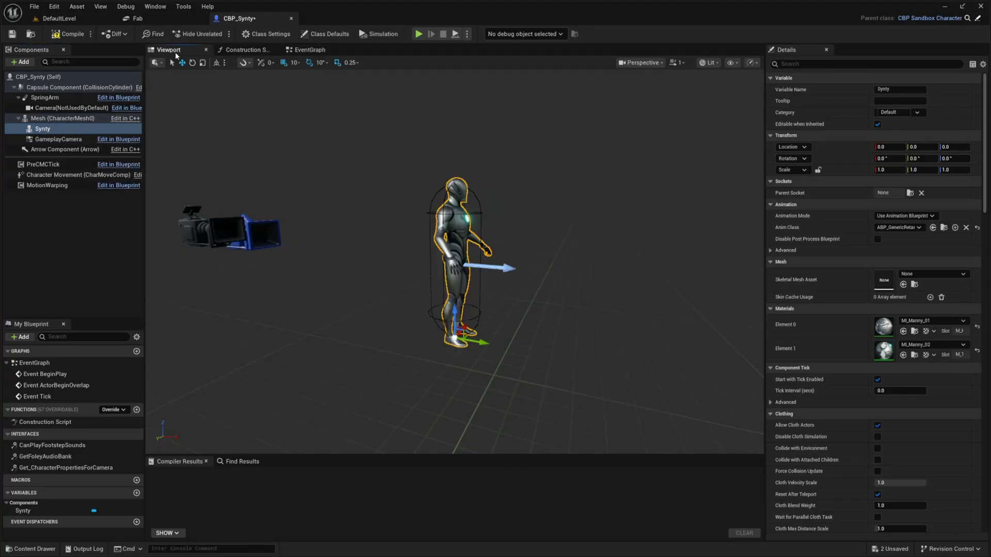
{"action": "left_click", "coordinate": [922, 273]}
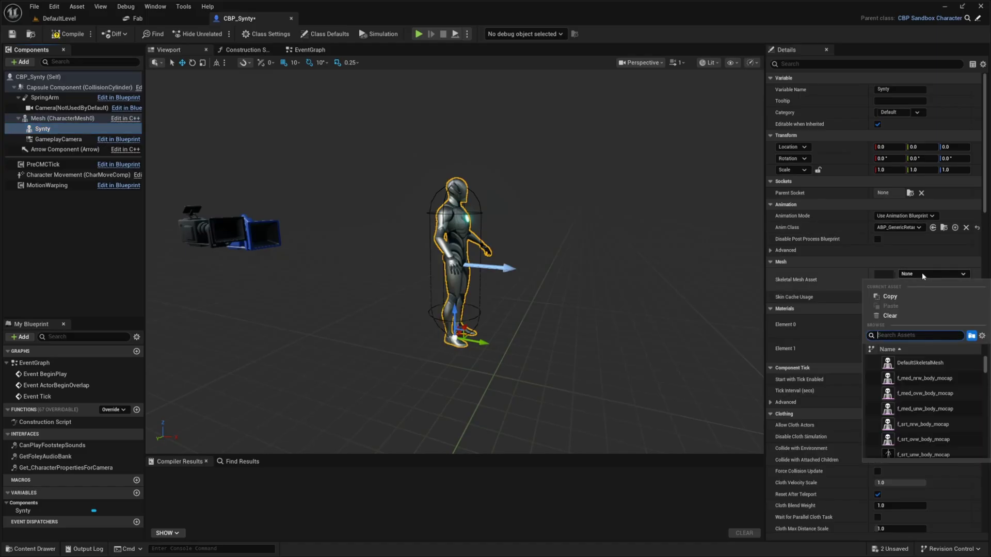
{"action": "type", "text": "base"}
{"action": "left_click", "coordinate": [919, 361]}
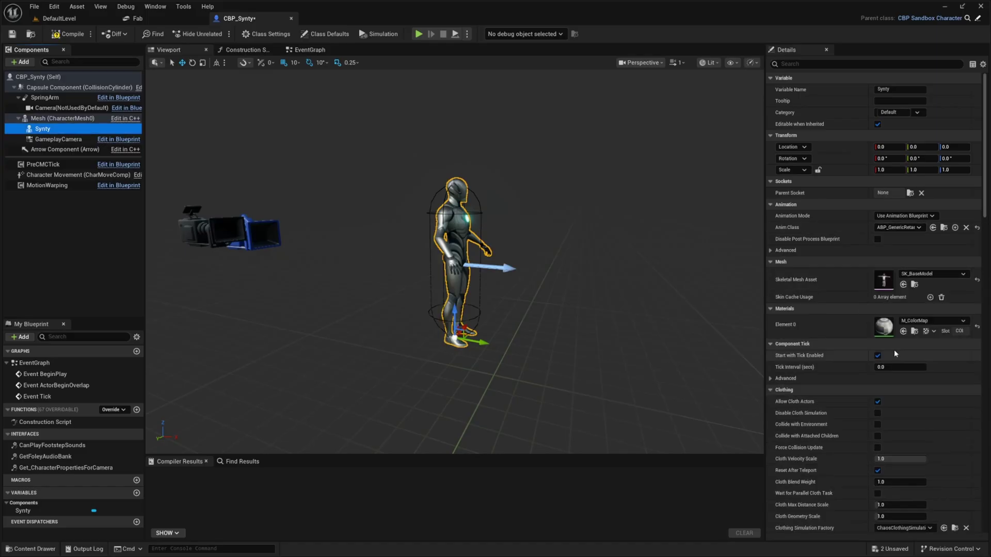
{"action": "right_click_drag", "start_coordinate": [589, 186], "coordinate": [572, 186]}
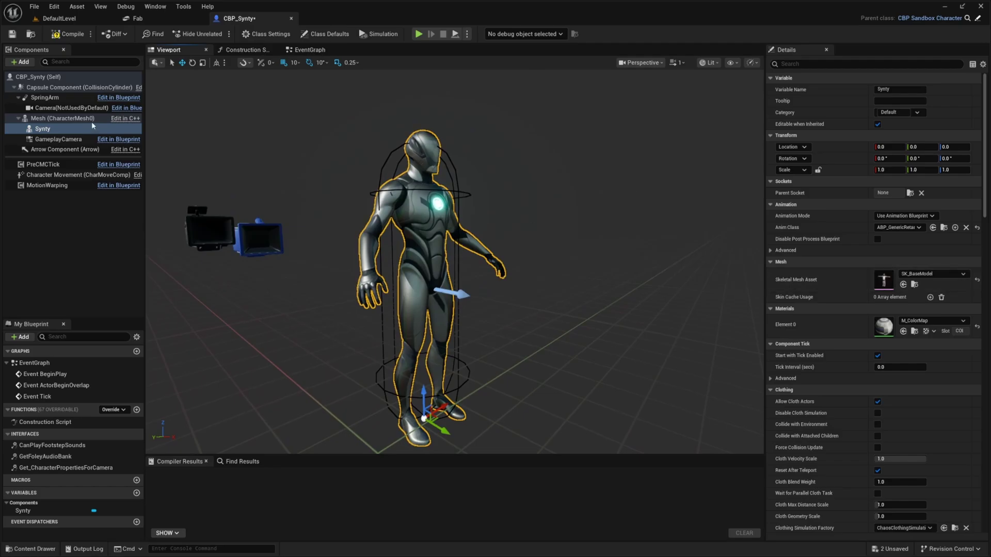
Step: Compile CBP_Synty, reopen it to refresh its preview, and inspect the Synty mesh component
{"action": "left_click", "coordinate": [62, 34]}
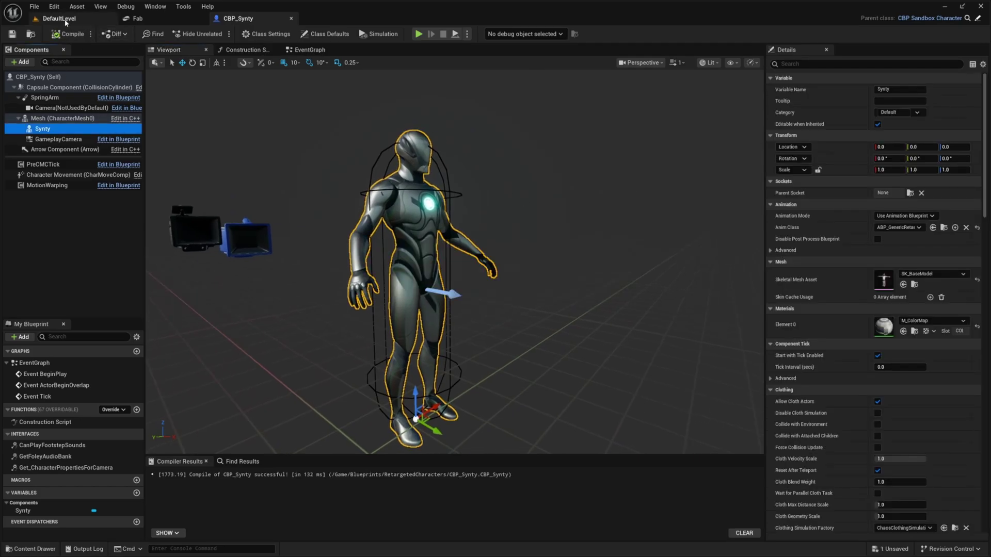
{"action": "left_click", "coordinate": [291, 19]}
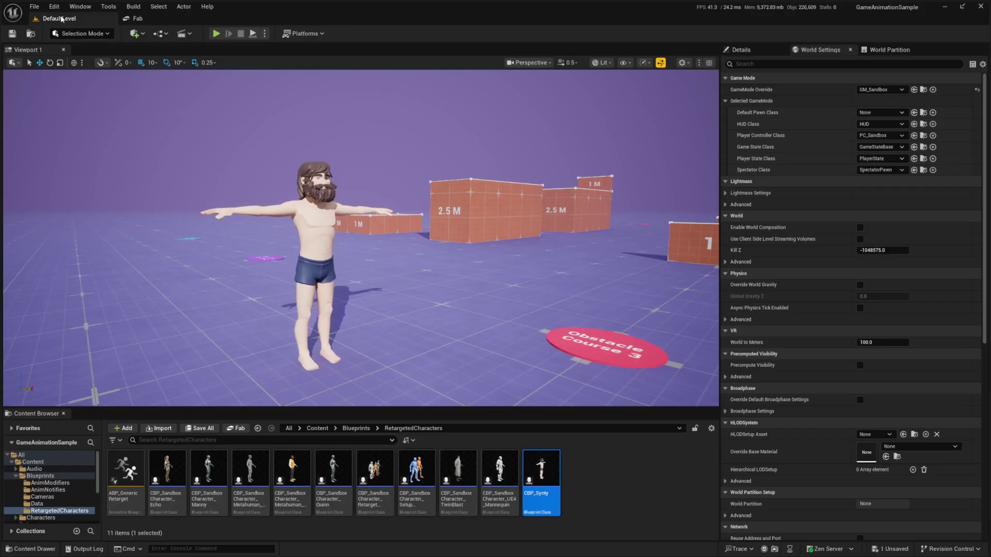
{"action": "double_click", "coordinate": [540, 478]}
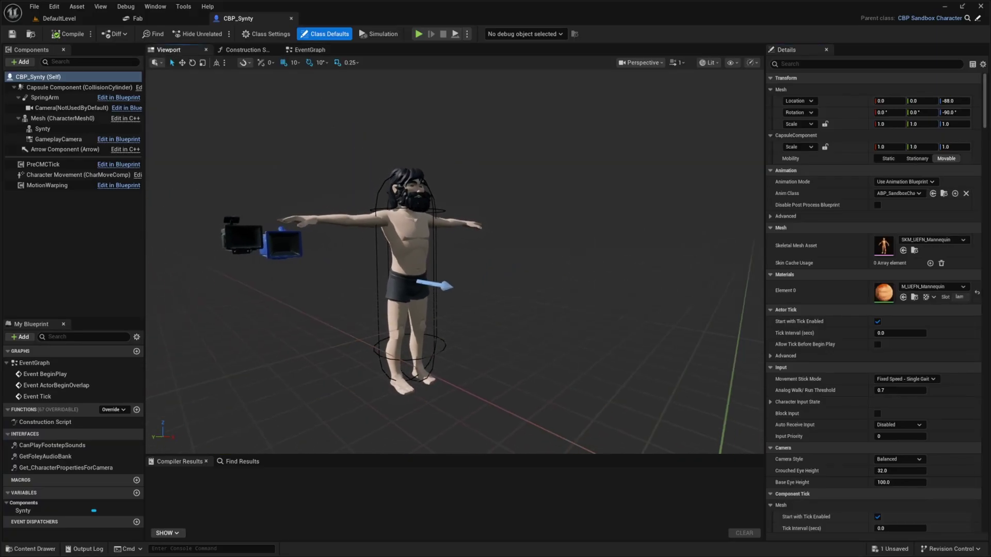
{"action": "left_click", "coordinate": [103, 128]}
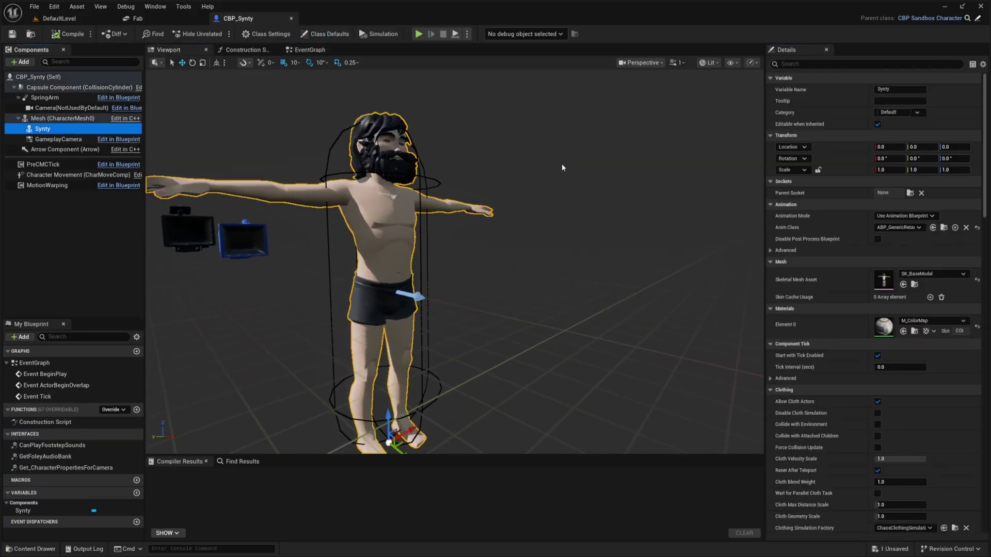
{"action": "right_click_drag", "start_coordinate": [454, 261], "coordinate": [459, 263]}
{"action": "key", "text": "a"}
{"action": "scroll", "coordinate": [454, 261], "scroll_direction": "down", "scroll_amount": 3}
{"action": "key", "text": "s"}
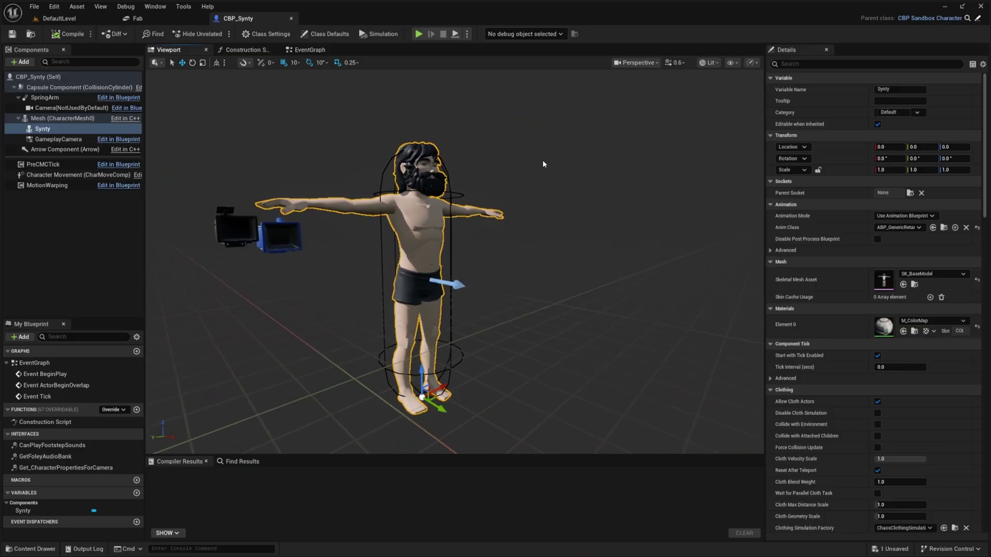
Step: Check the Synty component's animation class options and locate its assigned ABP_GenericRetarget asset in the project content
{"action": "left_click", "coordinate": [909, 228]}
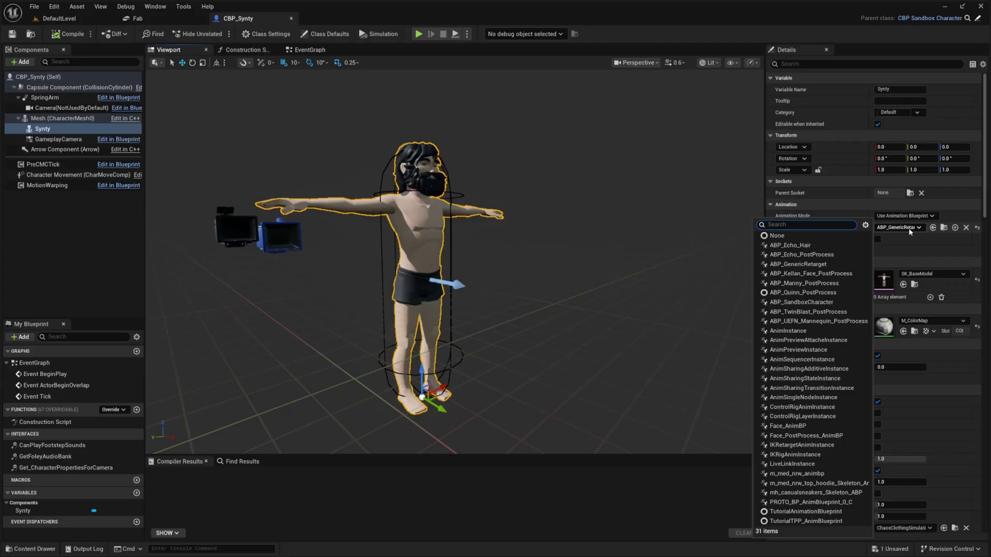
{"action": "left_click", "coordinate": [910, 231]}
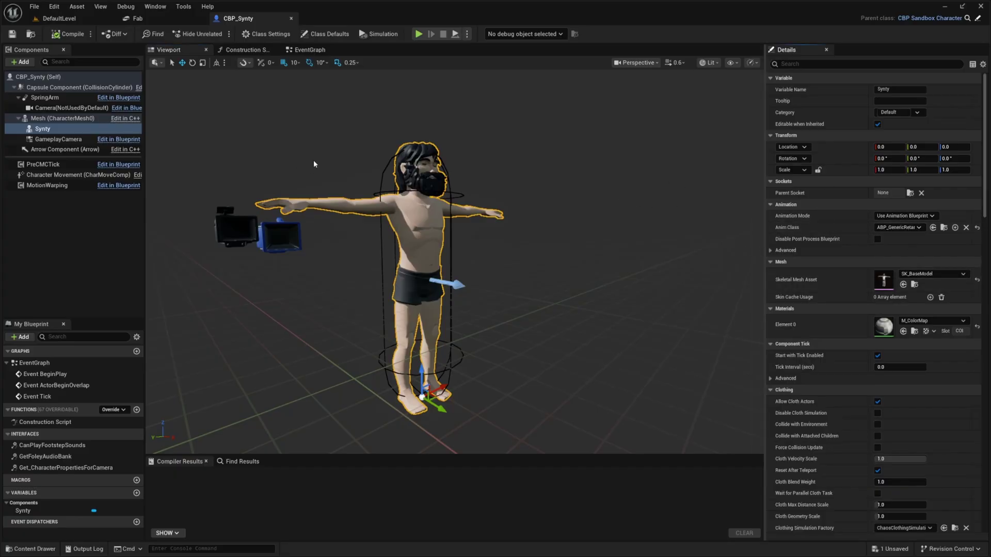
{"action": "right_click_drag", "start_coordinate": [314, 164], "coordinate": [299, 164]}
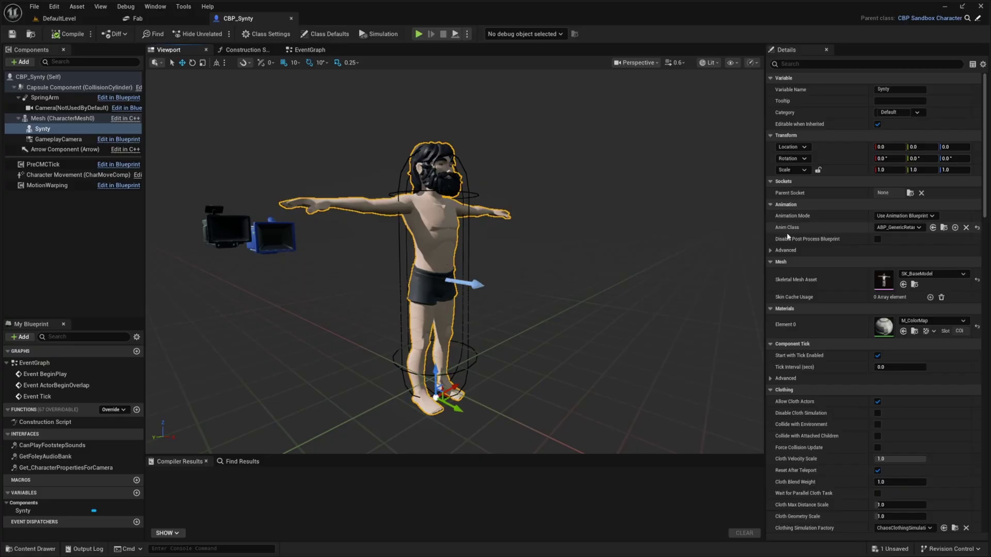
{"action": "left_click", "coordinate": [943, 228]}
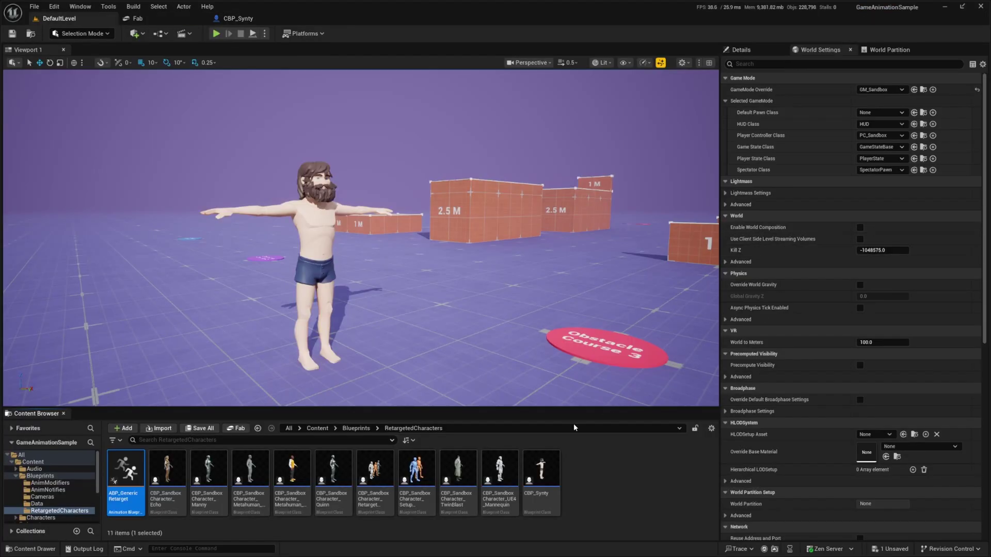
Step: Start retargeting animations from ABP_SandboxCharacter in the Blueprints folder, with SK_BaseModel as the target skeletal mesh
{"action": "left_click", "coordinate": [356, 428]}
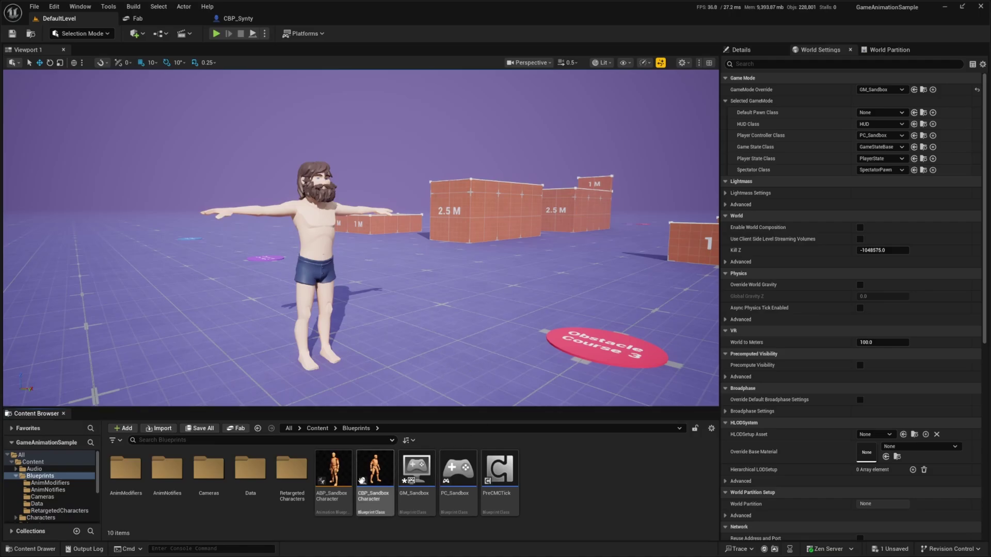
{"action": "right_click", "coordinate": [334, 476]}
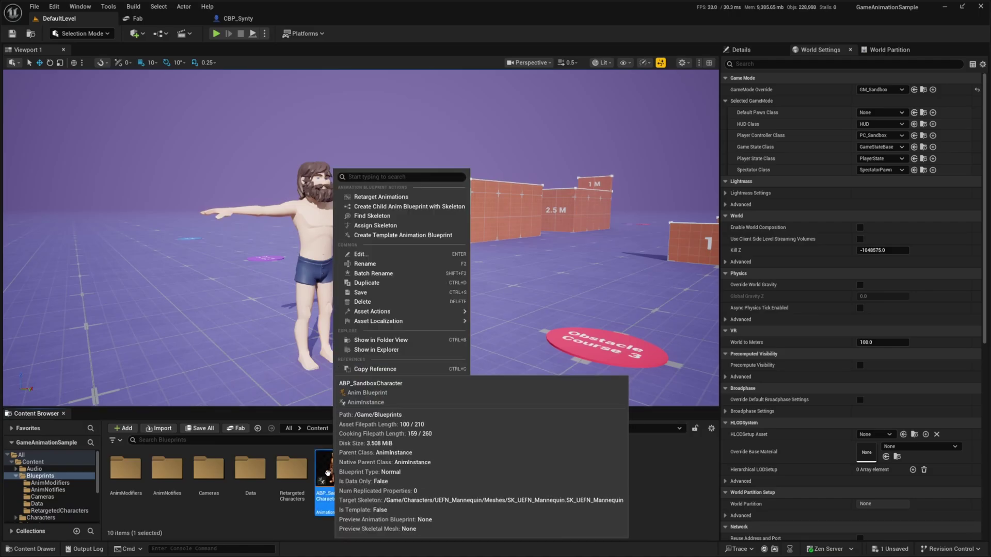
{"action": "left_click", "coordinate": [385, 197]}
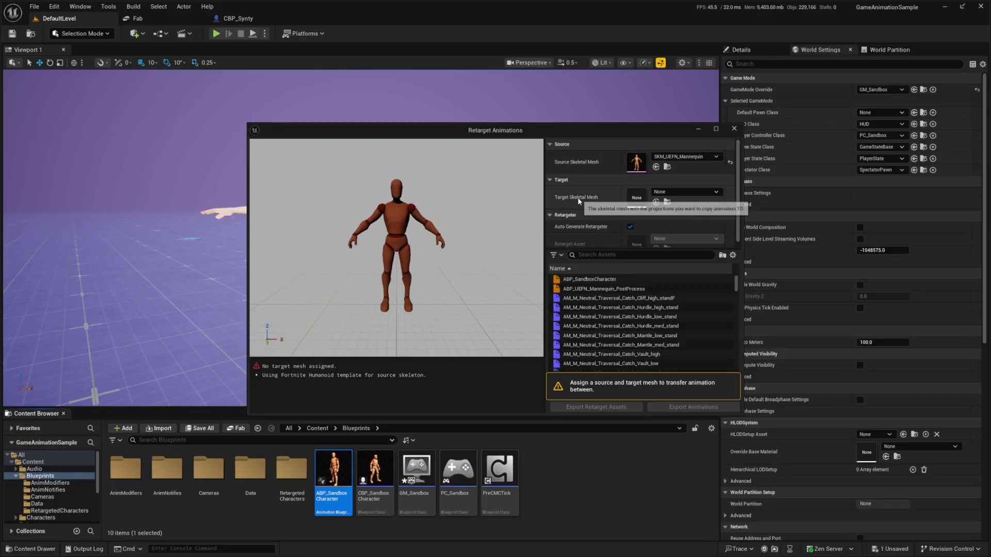
{"action": "left_click", "coordinate": [677, 190]}
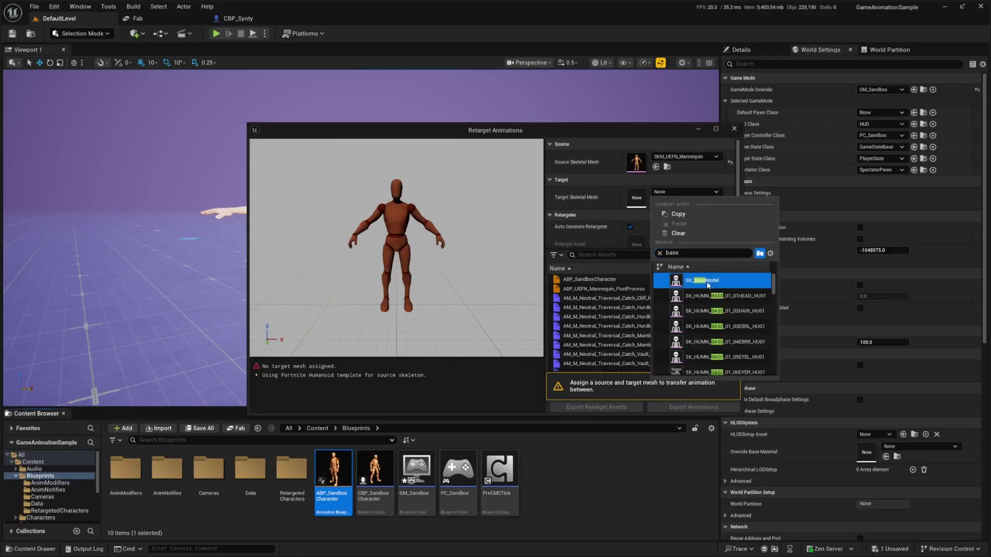
{"action": "left_click", "coordinate": [686, 281]}
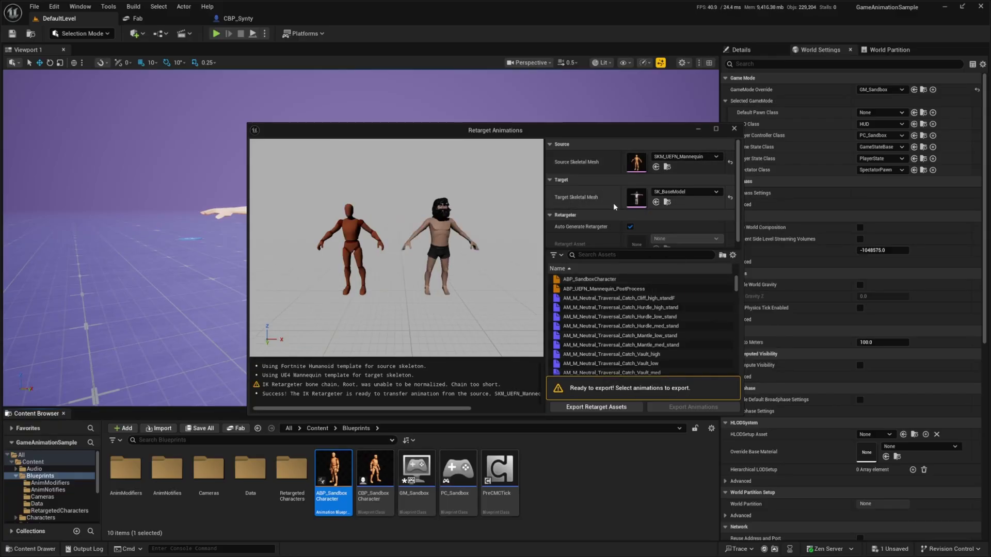
Step: Export the retarget assets into a new folder named Retargeter inside Content/Synty and close the Retarget Animations window
{"action": "left_click", "coordinate": [603, 409]}
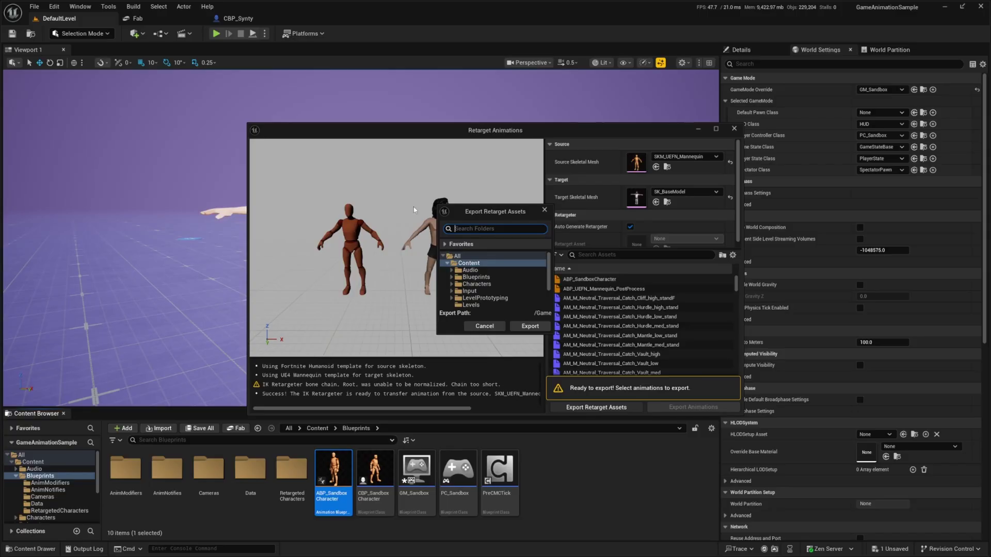
{"action": "scroll", "coordinate": [462, 271], "scroll_direction": "down", "scroll_amount": 3}
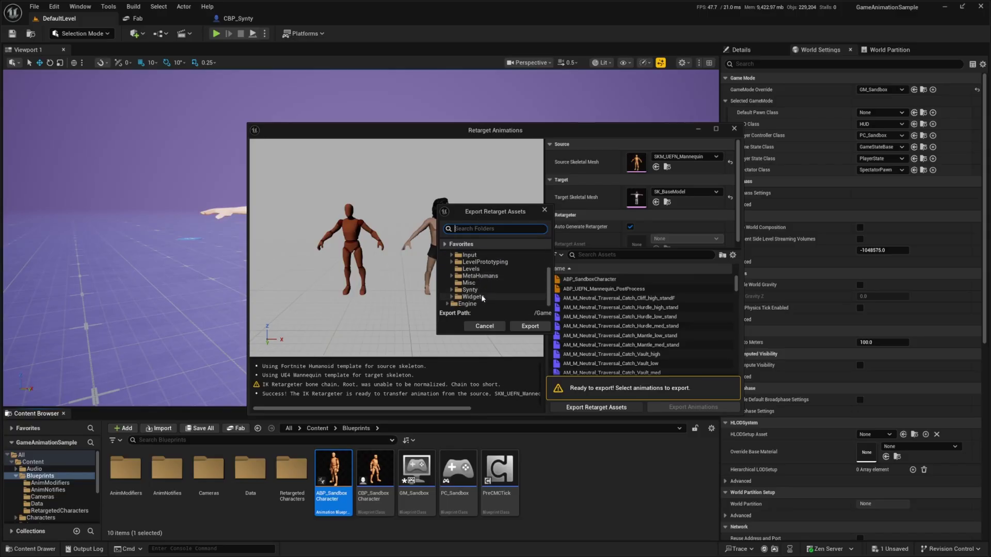
{"action": "left_click", "coordinate": [471, 290]}
{"action": "right_click", "coordinate": [472, 293]}
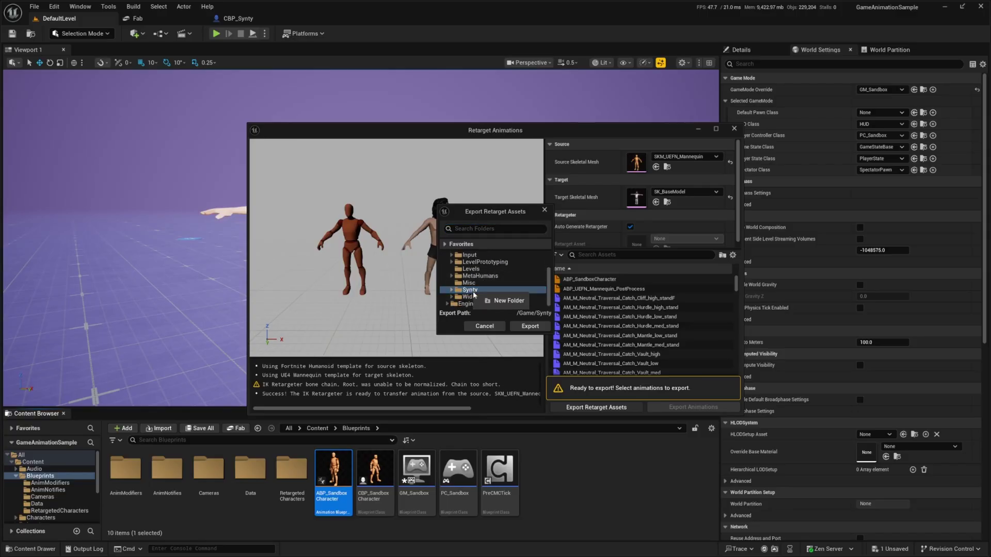
{"action": "left_click", "coordinate": [493, 301]}
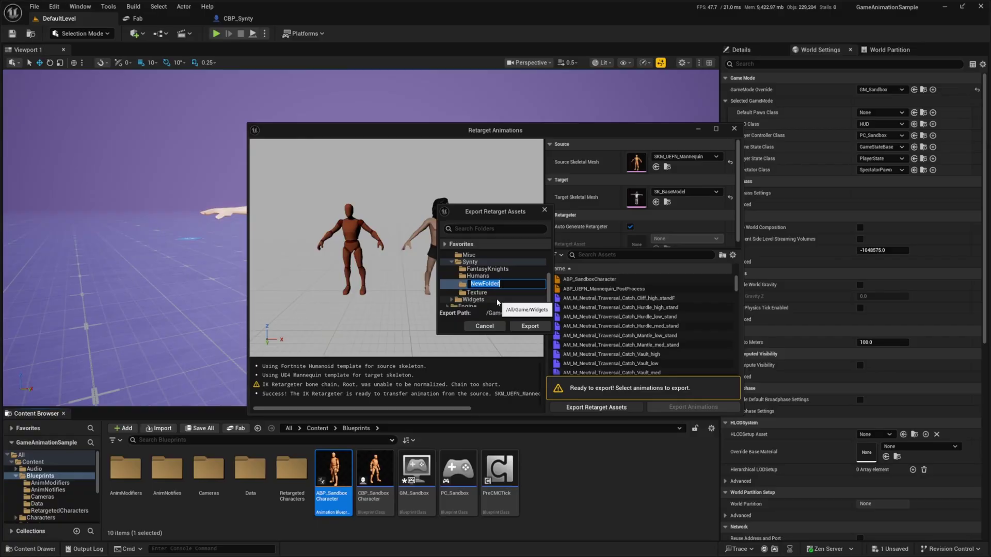
{"action": "type", "text": "GASP"}
{"action": "key", "text": "BackSpace"}
{"action": "key", "text": "BackSpace"}
{"action": "key", "text": "BackSpace"}
{"action": "key", "text": "BackSpace"}
{"action": "type", "text": "Anim"}
{"action": "key", "text": "BackSpace"}
{"action": "key", "text": "BackSpace"}
{"action": "key", "text": "BackSpace"}
{"action": "key", "text": "BackSpace"}
{"action": "type", "text": "Ret"}
{"action": "key", "text": "Return"}
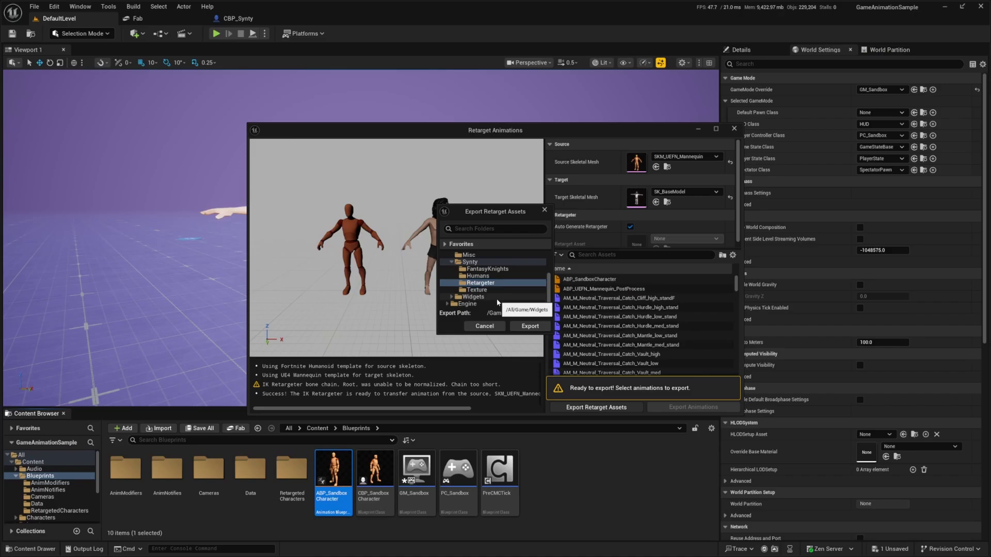
{"action": "left_click", "coordinate": [529, 326]}
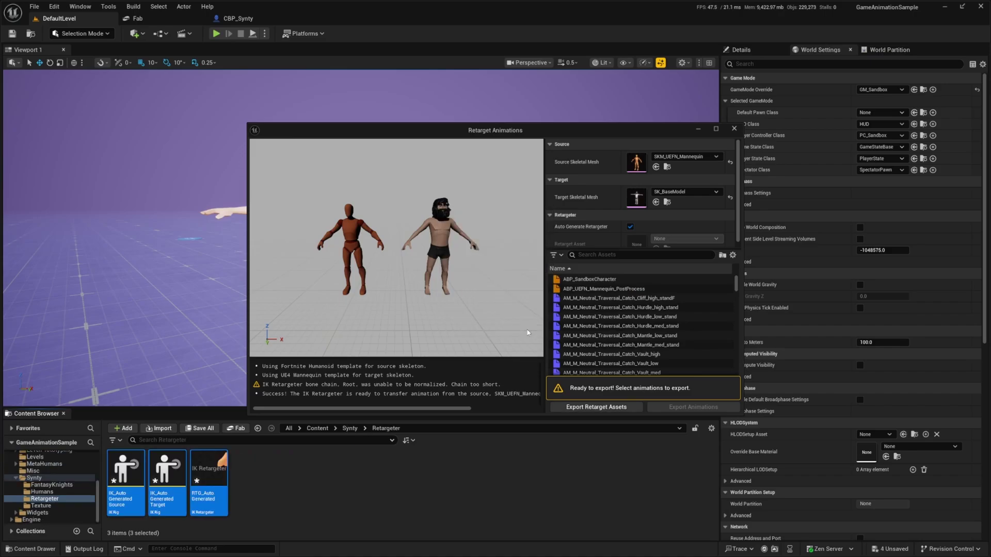
{"action": "left_click", "coordinate": [735, 130]}
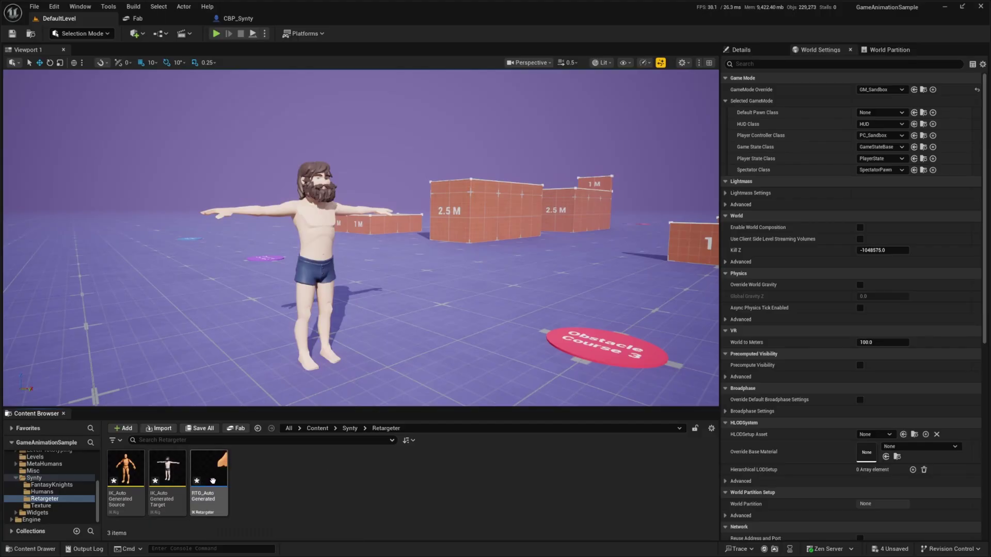
Step: Open the exported RTG_AutoGenerated retargeter, examine how the source and target poses align up close, and close it
{"action": "left_click", "coordinate": [212, 495]}
{"action": "double_click", "coordinate": [213, 494]}
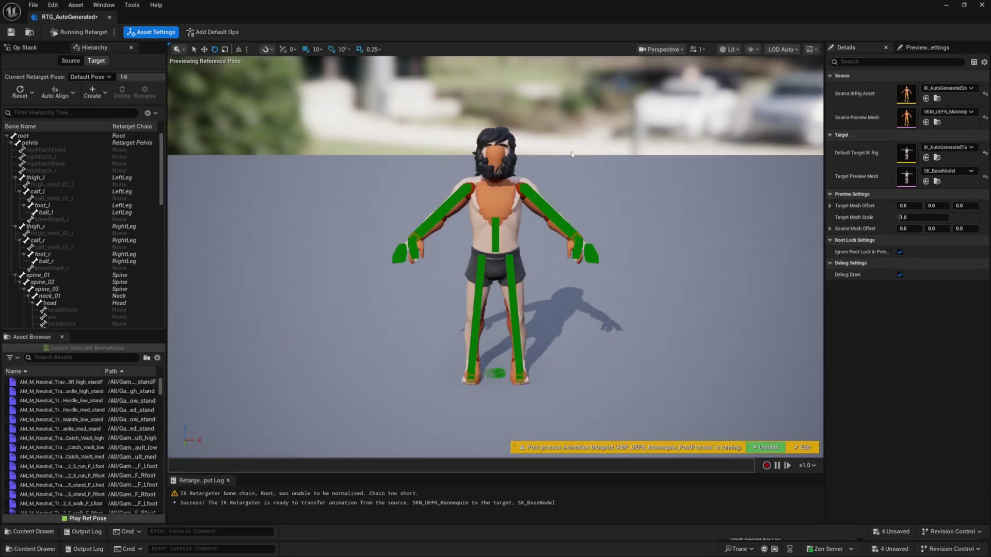
{"action": "key", "text": "a"}
{"action": "right_click_drag", "start_coordinate": [571, 154], "coordinate": [603, 159]}
{"action": "scroll", "coordinate": [571, 154], "scroll_direction": "down", "scroll_amount": 1}
{"action": "key", "text": "w"}
{"action": "key", "text": "d"}
{"action": "key", "text": "w"}
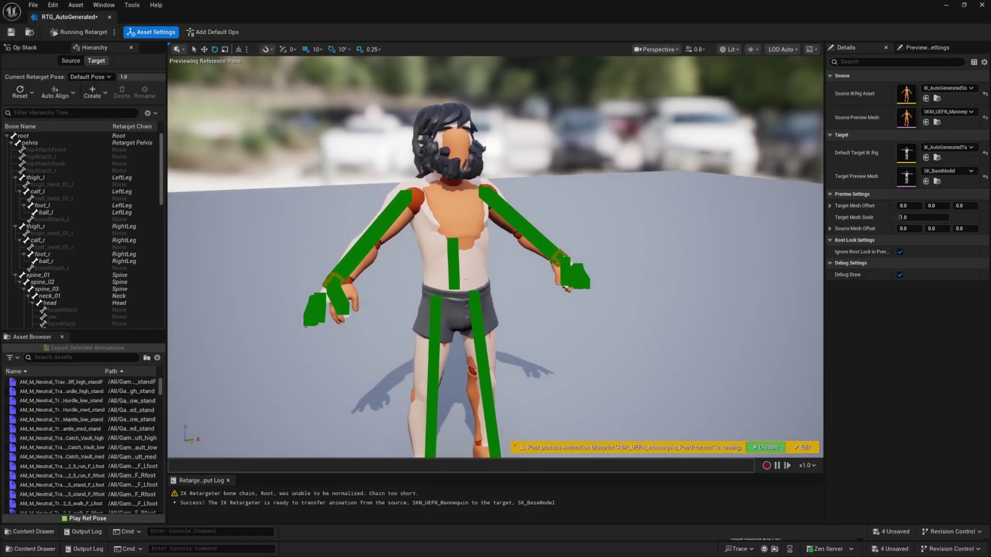
{"action": "key", "text": "s"}
{"action": "right_click_drag", "start_coordinate": [292, 88], "coordinate": [292, 86]}
{"action": "key", "text": "w"}
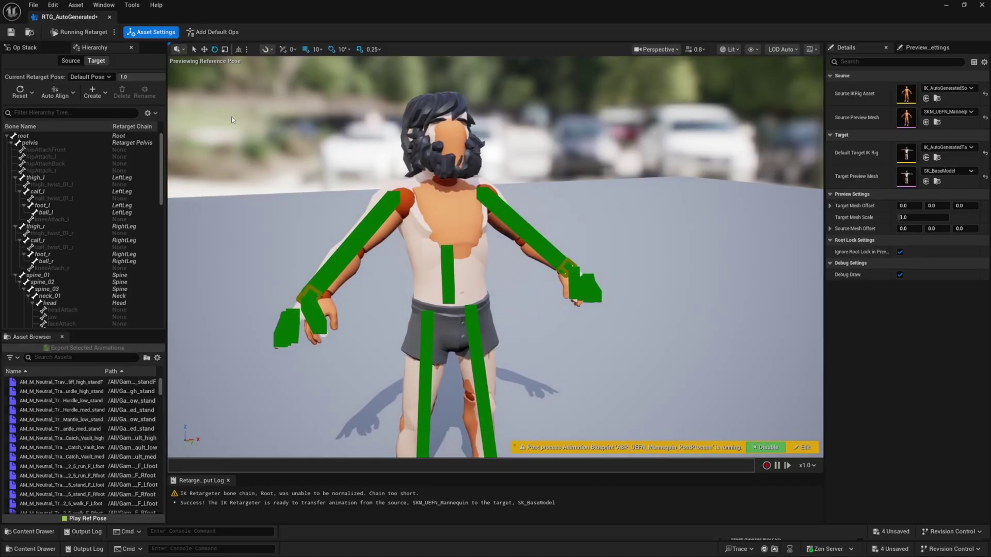
{"action": "left_click", "coordinate": [110, 16]}
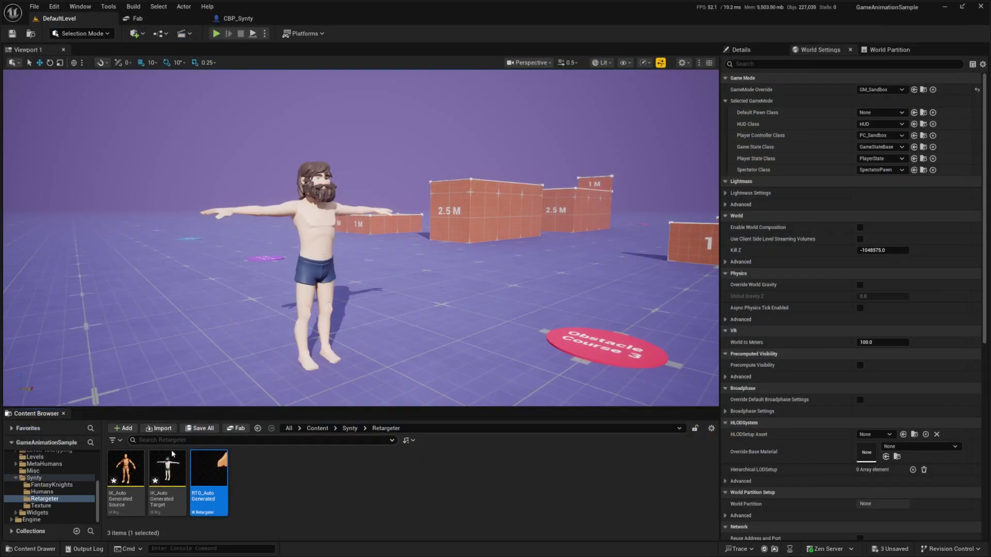
Step: Rename the RTG_AutoGenerated retargeter in Synty/Retargeter as RTG_Synty
{"action": "key", "text": "F2"}
{"action": "type", "text": "RTG_Synty"}
{"action": "key", "text": "Return"}
{"action": "left_click", "coordinate": [218, 493]}
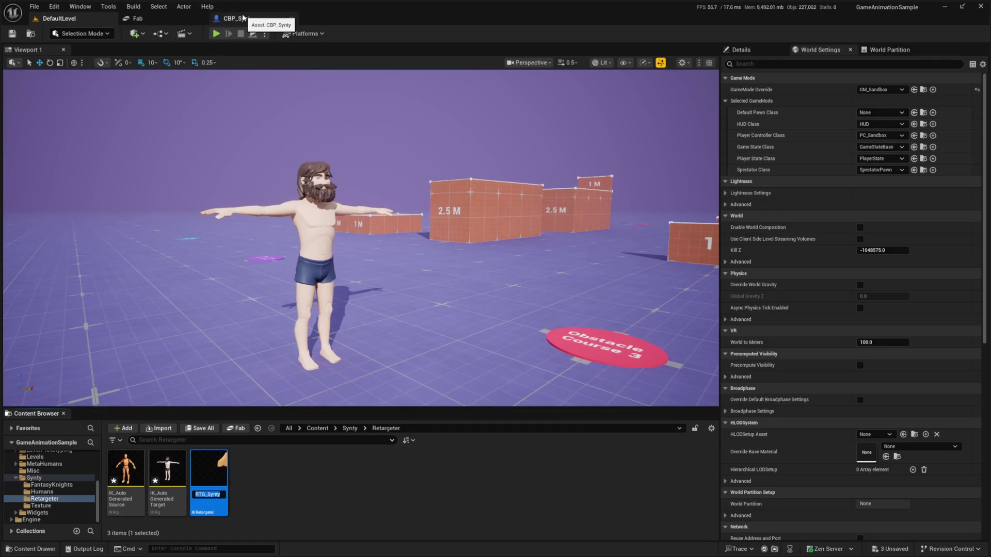
{"action": "left_click", "coordinate": [293, 485]}
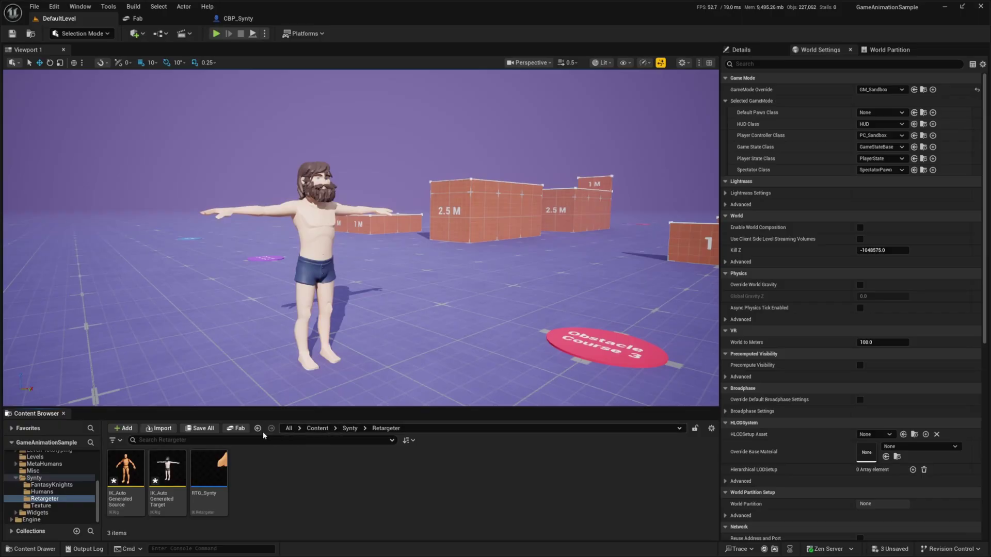
Step: Open ABP_GenericRetarget from Blueprints/RetargetedCharacters and widen its details area to review the IKRetargeter Map entries
{"action": "scroll", "coordinate": [48, 472], "scroll_direction": "up", "scroll_amount": 5}
{"action": "left_click", "coordinate": [40, 463]}
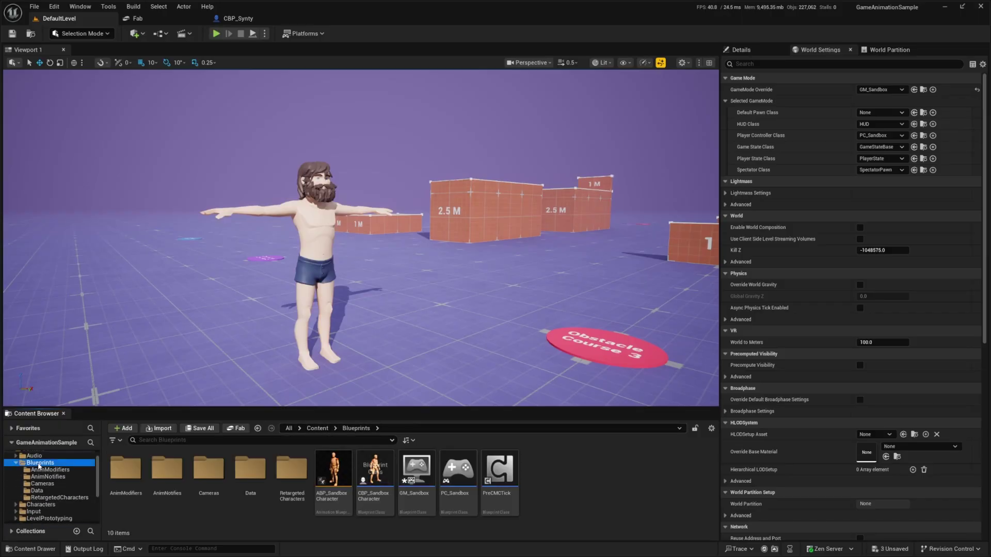
{"action": "double_click", "coordinate": [291, 469]}
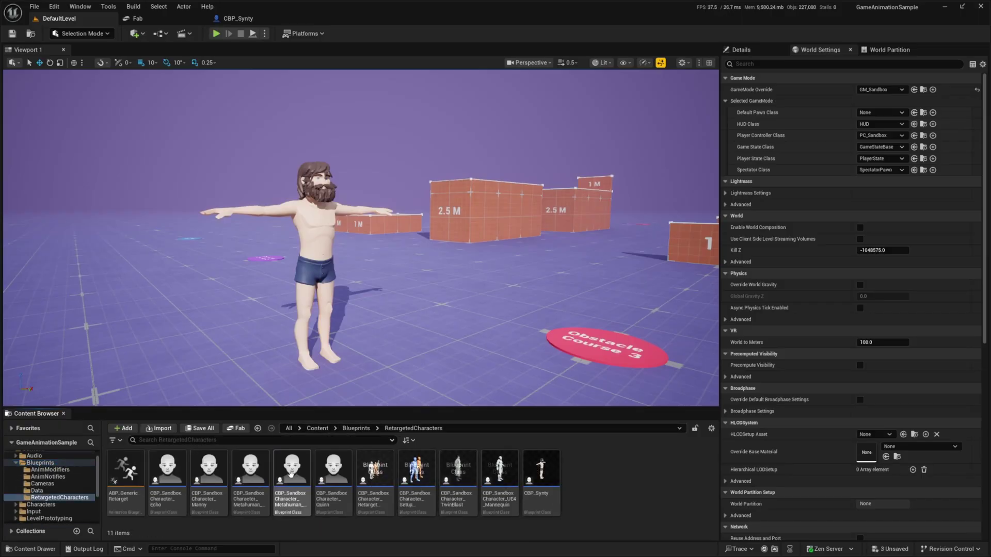
{"action": "left_click", "coordinate": [124, 477]}
{"action": "double_click", "coordinate": [124, 477]}
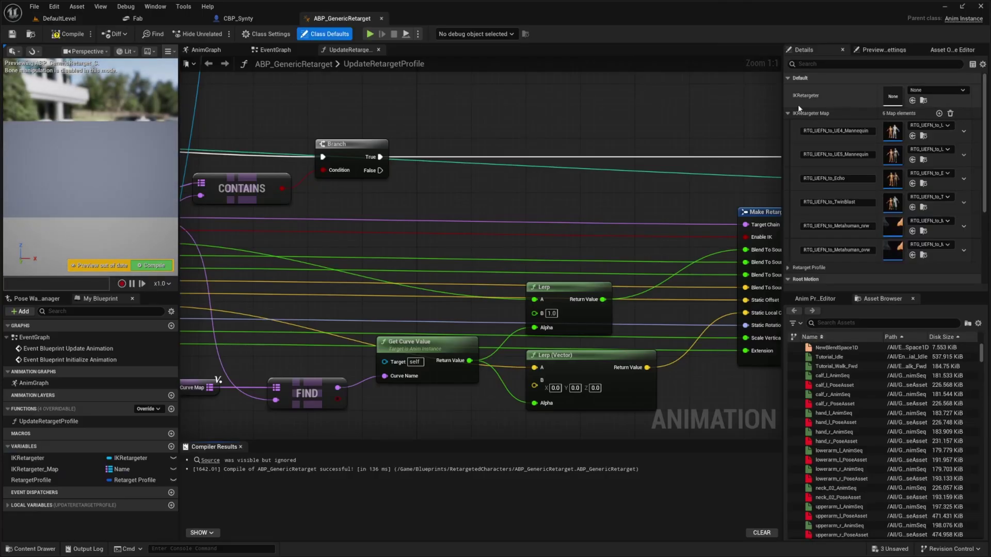
{"action": "left_click_drag", "start_coordinate": [782, 107], "coordinate": [697, 106]}
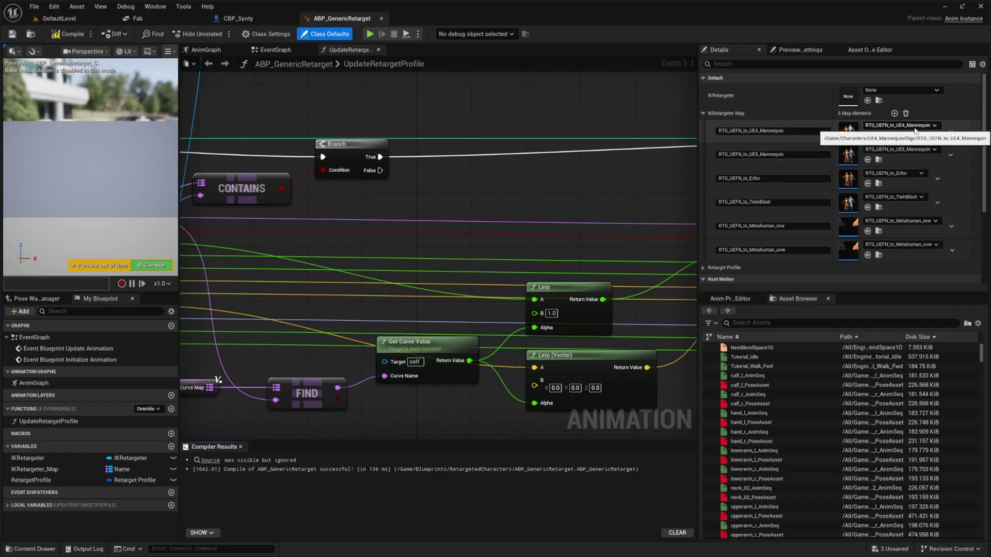
{"action": "scroll", "coordinate": [901, 165], "scroll_direction": "down", "scroll_amount": 1}
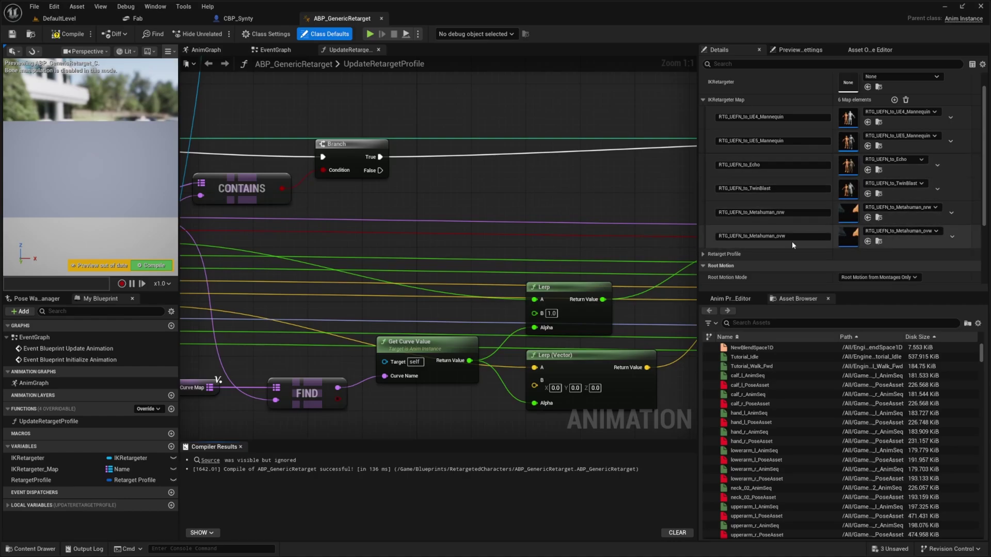
{"action": "scroll", "coordinate": [791, 241], "scroll_direction": "up", "scroll_amount": 1}
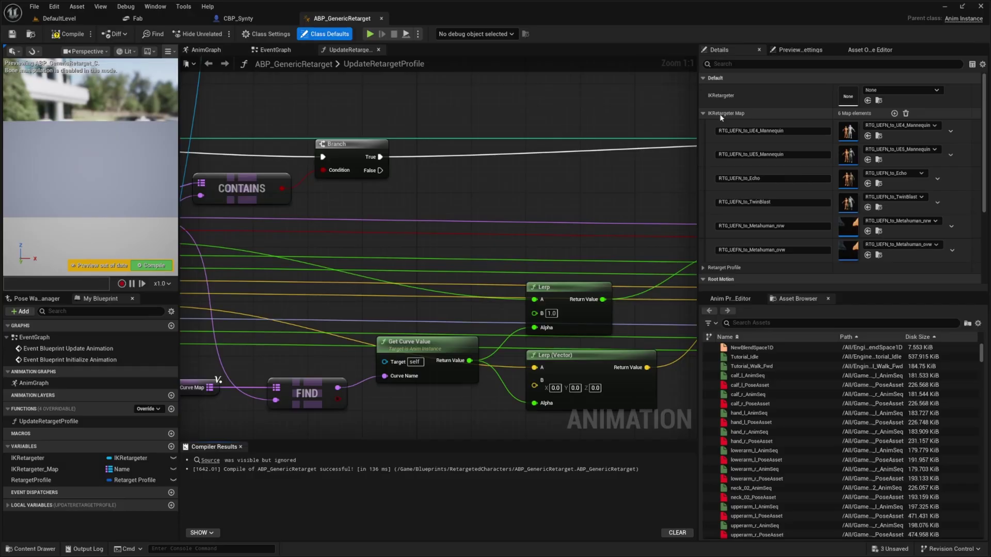
Step: Add an IKRetargeter Map element with key RTG_Synty and the RTG_Synty retargeter as its value, and save and compile ABP_GenericRetarget
{"action": "left_click", "coordinate": [894, 114]}
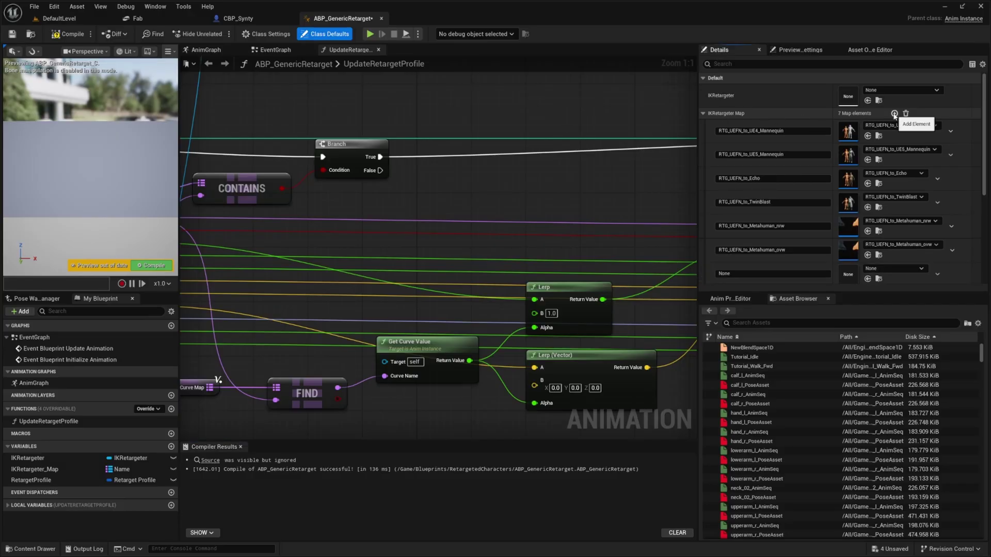
{"action": "scroll", "coordinate": [774, 217], "scroll_direction": "down", "scroll_amount": 2}
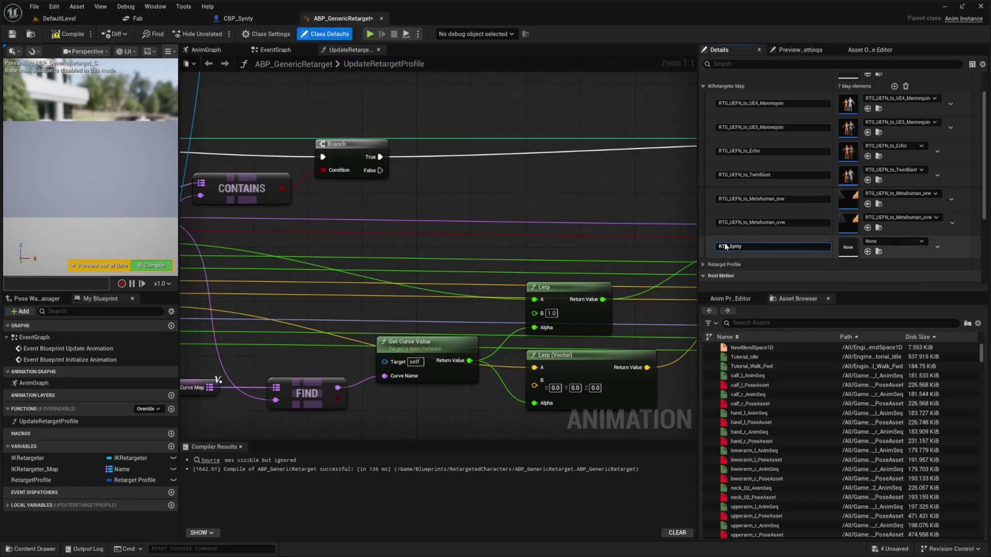
{"action": "left_click", "coordinate": [904, 241]}
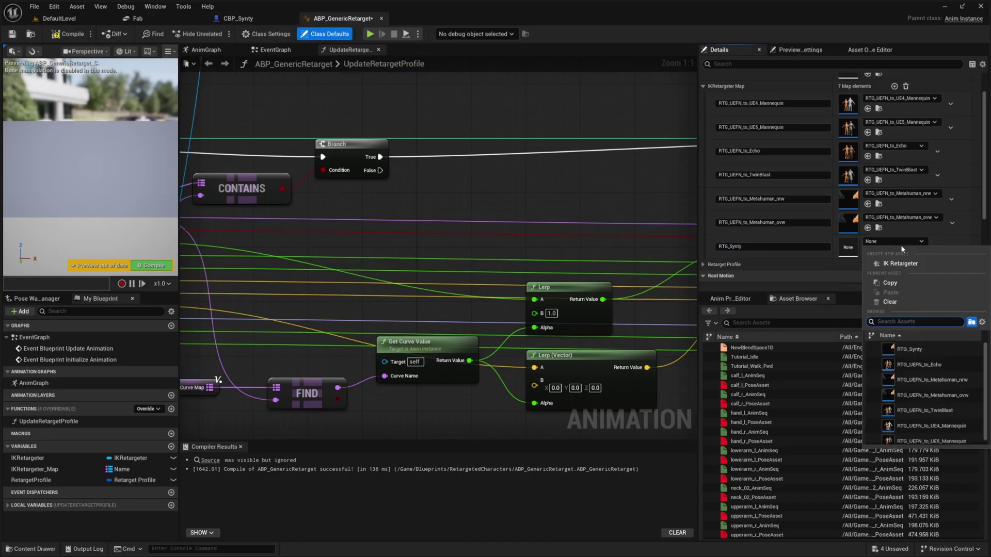
{"action": "left_click", "coordinate": [904, 350]}
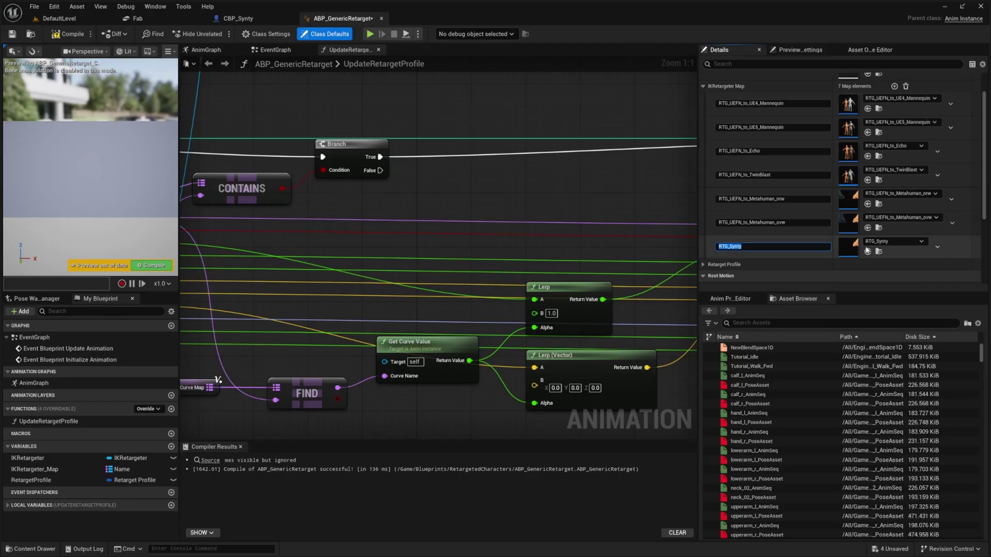
{"action": "key", "text": "ctrl+s"}
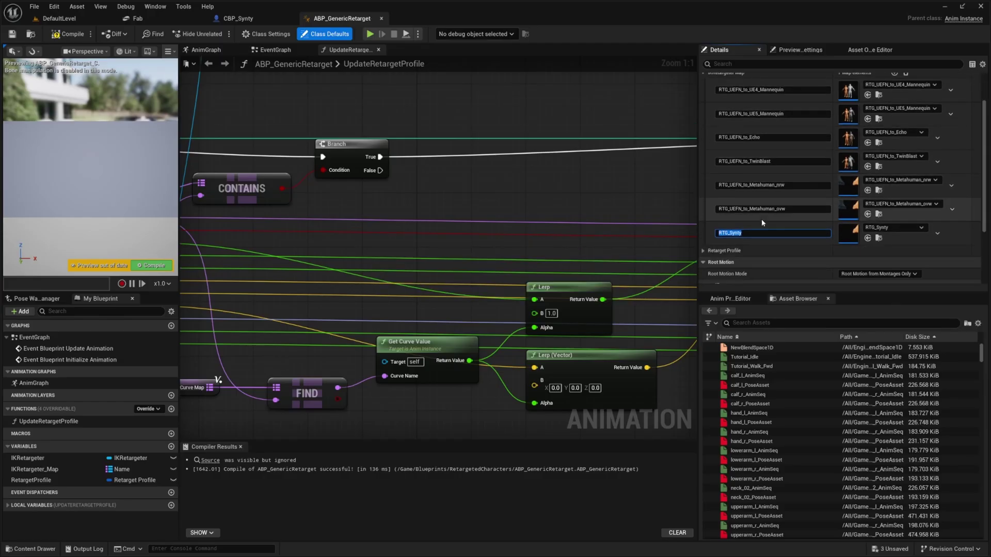
{"action": "left_click_drag", "start_coordinate": [748, 232], "coordinate": [713, 235]}
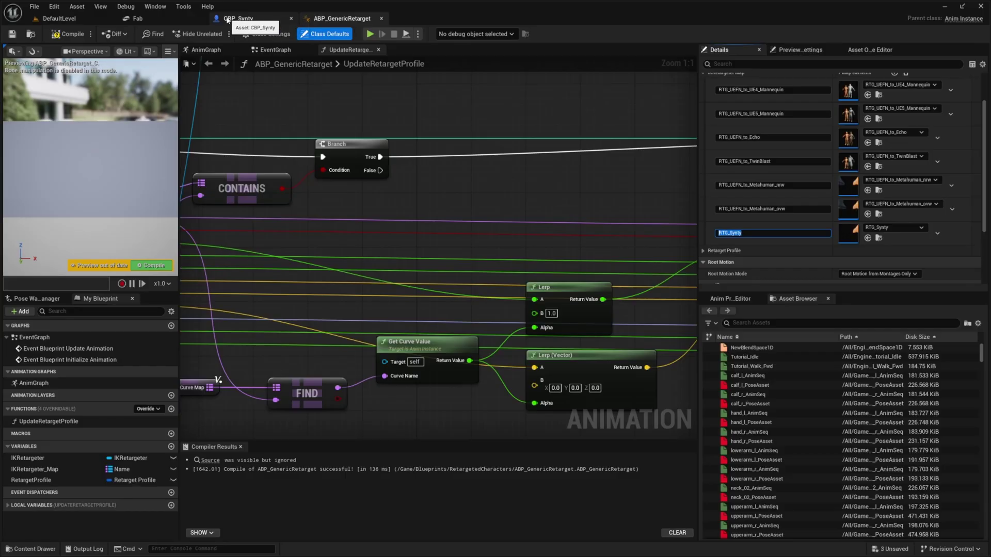
{"action": "left_click", "coordinate": [69, 34]}
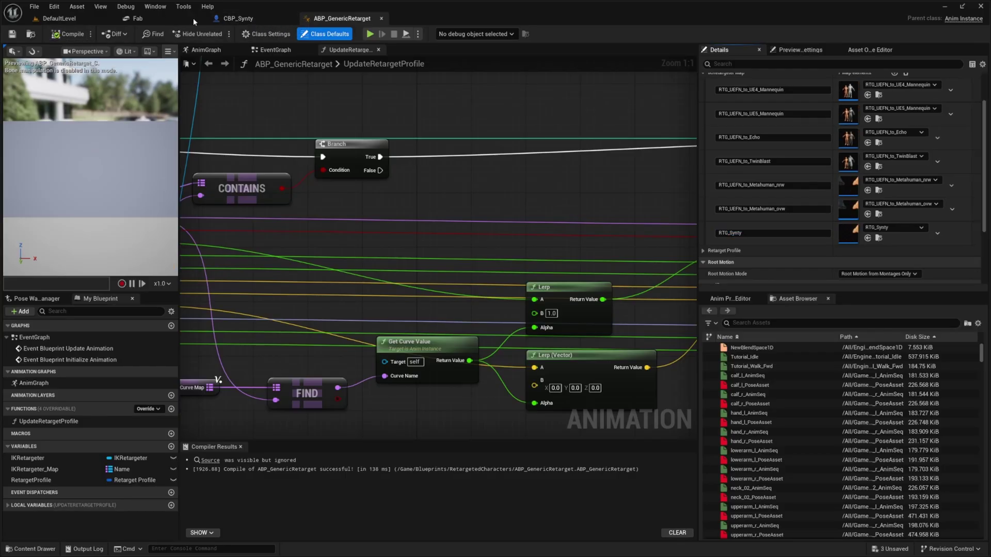
Step: Set the first component tag of the Synty mesh in CBP_Synty to RTG_Synty
{"action": "left_click", "coordinate": [238, 18]}
{"action": "left_click", "coordinate": [44, 129]}
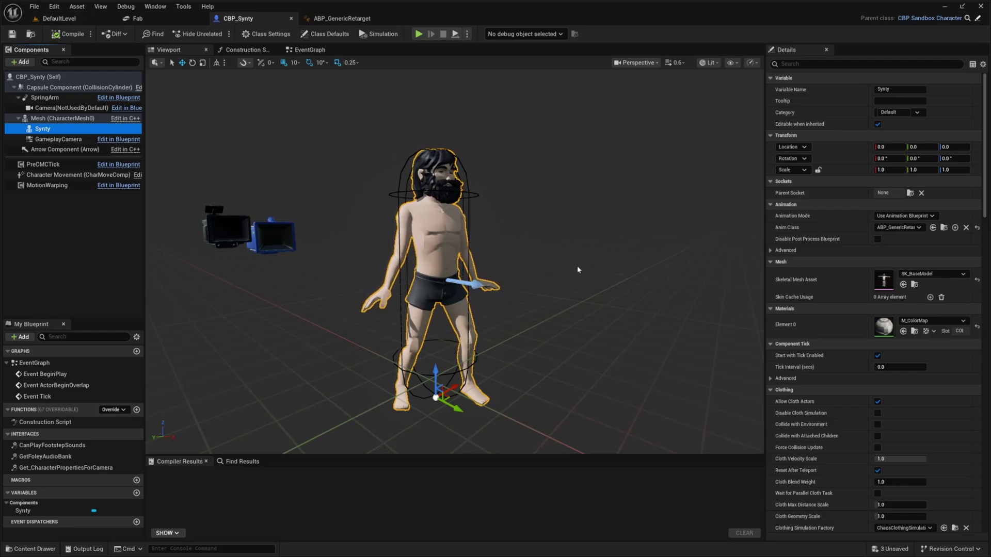
{"action": "scroll", "coordinate": [940, 312], "scroll_direction": "down", "scroll_amount": 15}
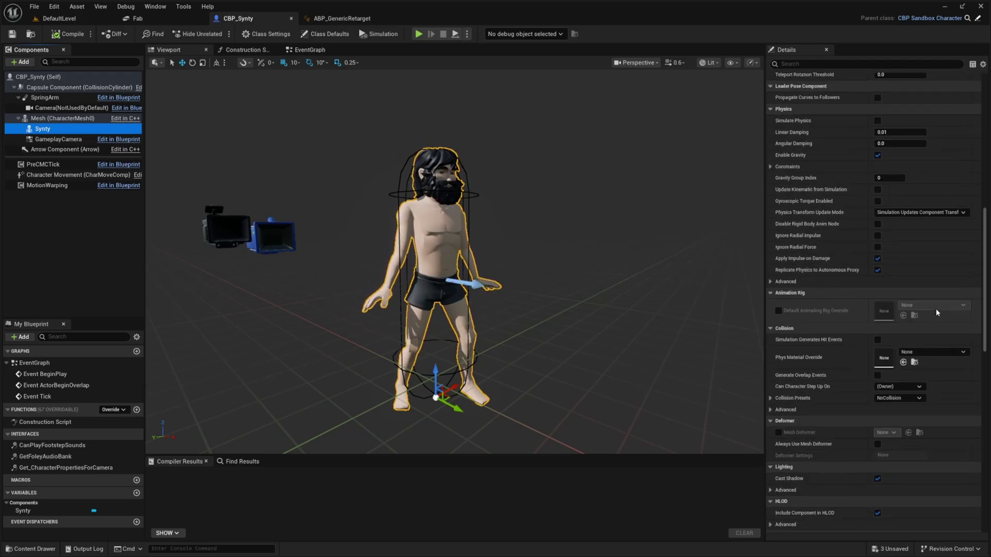
{"action": "scroll", "coordinate": [936, 308], "scroll_direction": "down", "scroll_amount": 10}
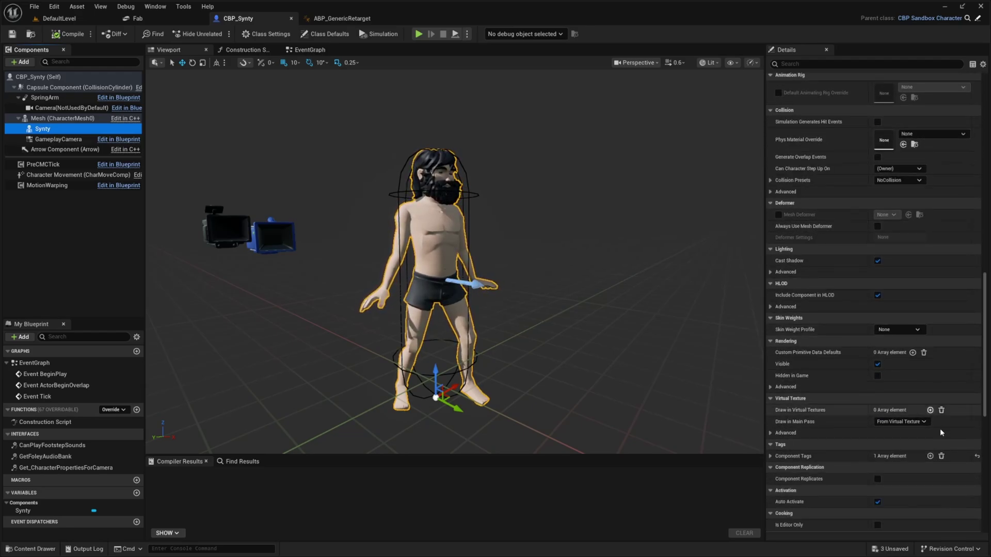
{"action": "scroll", "coordinate": [939, 428], "scroll_direction": "down", "scroll_amount": 5}
{"action": "left_click", "coordinate": [769, 334]}
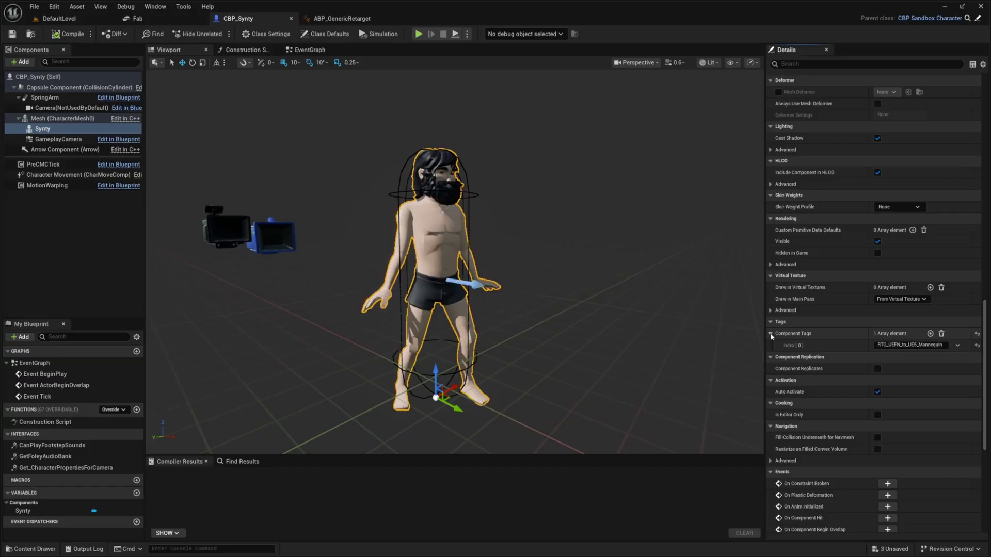
{"action": "left_click", "coordinate": [882, 345]}
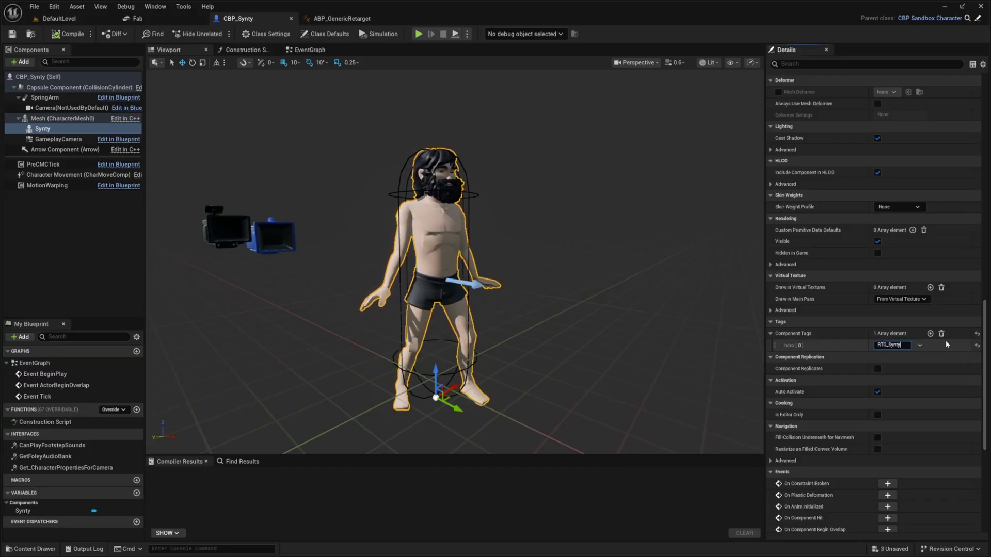
{"action": "type", "text": "RTG_Synty"}
{"action": "key", "text": "Return"}
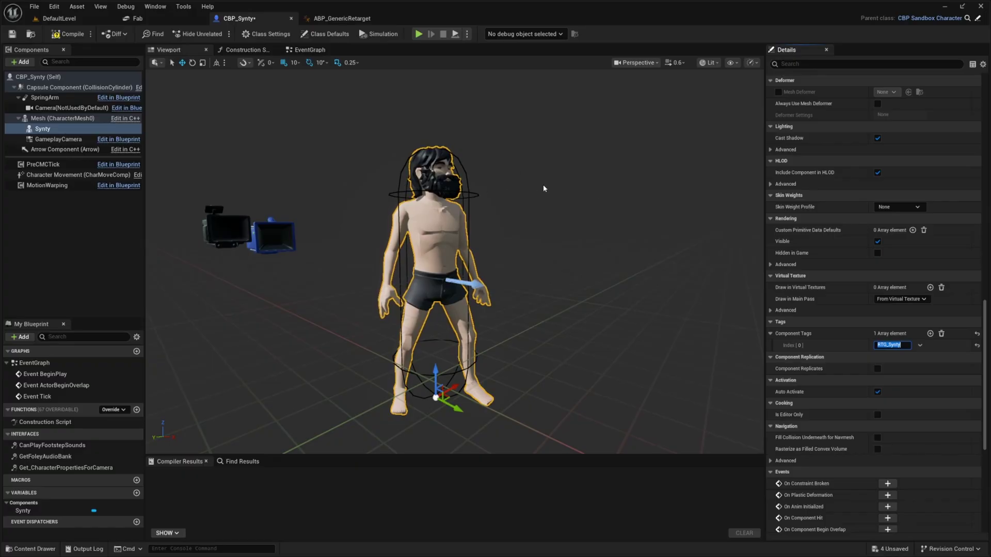
Step: Inspect the Synty mesh's preview pose, and compile and save CBP_Synty
{"action": "key", "text": "w"}
{"action": "right_click_drag", "start_coordinate": [543, 189], "coordinate": [565, 187]}
{"action": "key", "text": "a"}
{"action": "key", "text": "d"}
{"action": "key", "text": "s"}
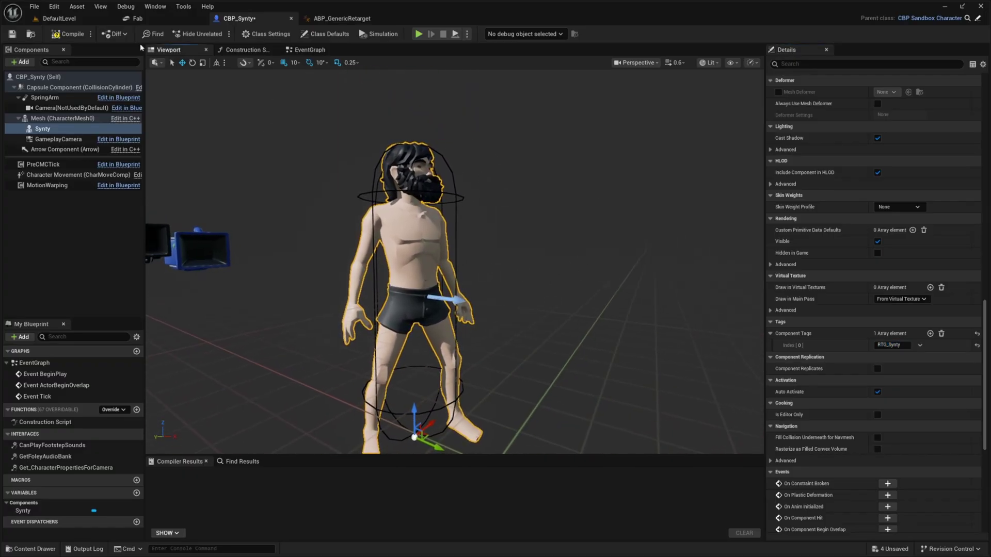
{"action": "left_click", "coordinate": [72, 34]}
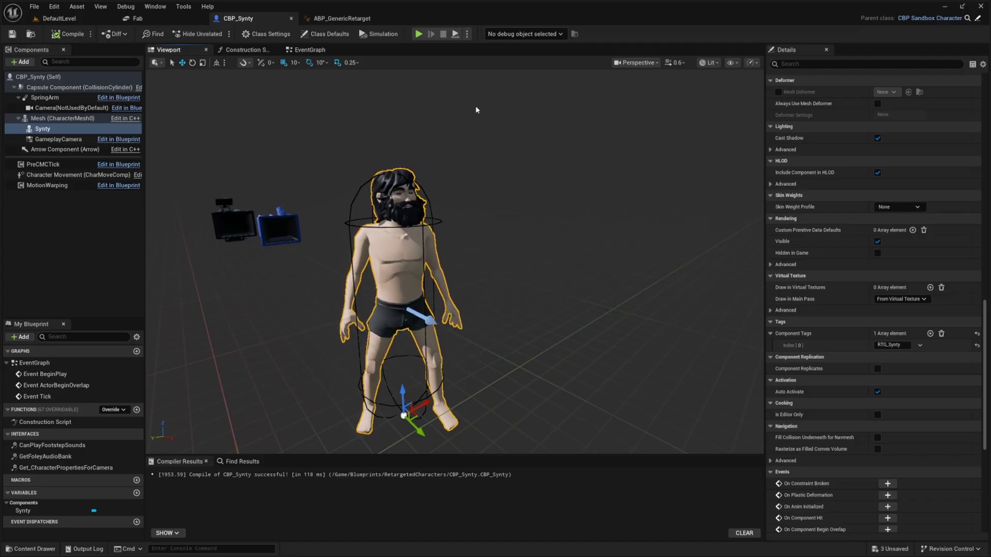
Step: Set the Default Pawn Class in DefaultLevel's world settings to CBP_Synty
{"action": "left_click", "coordinate": [46, 20]}
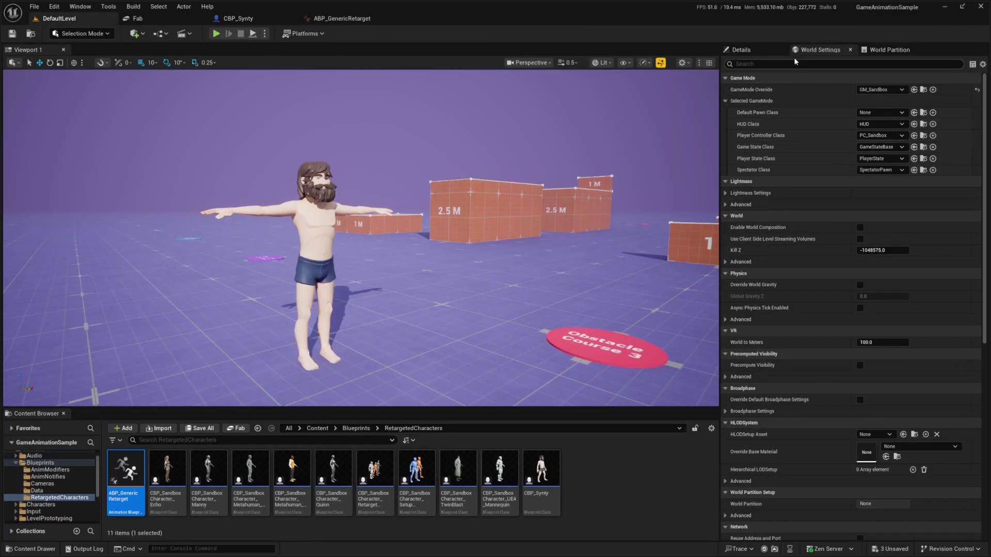
{"action": "left_click", "coordinate": [871, 113]}
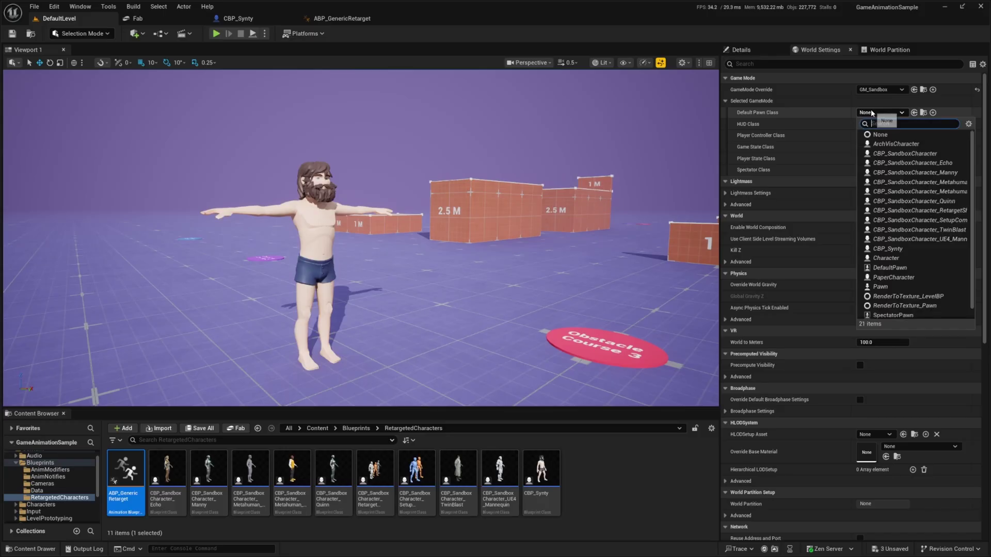
{"action": "type", "text": "Synty"}
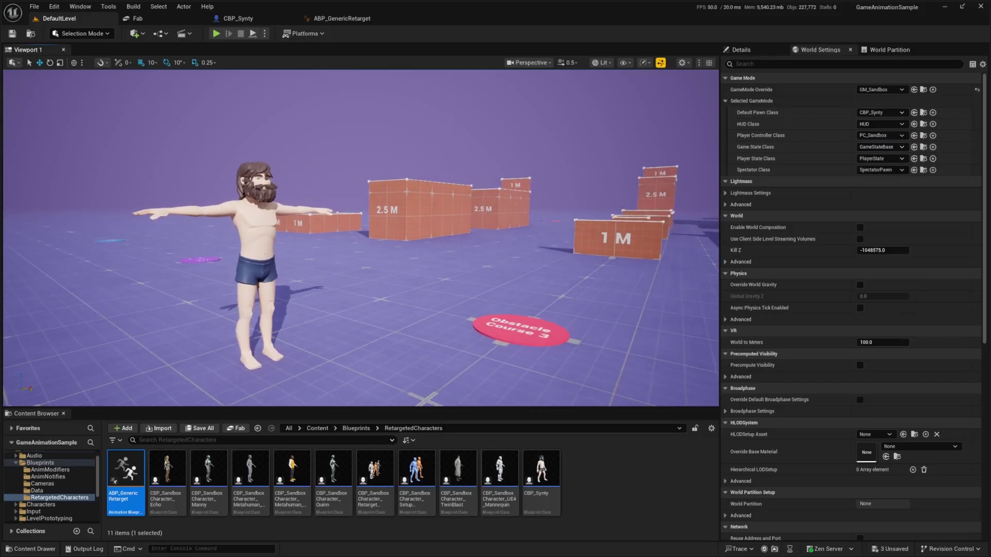
Step: Play the level in full screen, run and jump the character across the obstacle blocks, and stop the session
{"action": "left_click", "coordinate": [216, 33]}
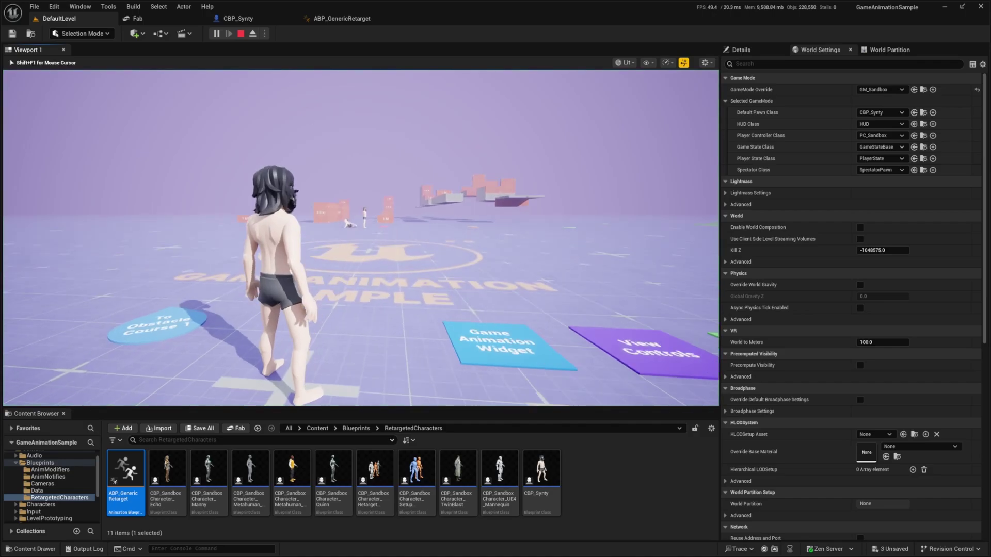
{"action": "key", "text": "F11"}
{"action": "key", "text": "w"}
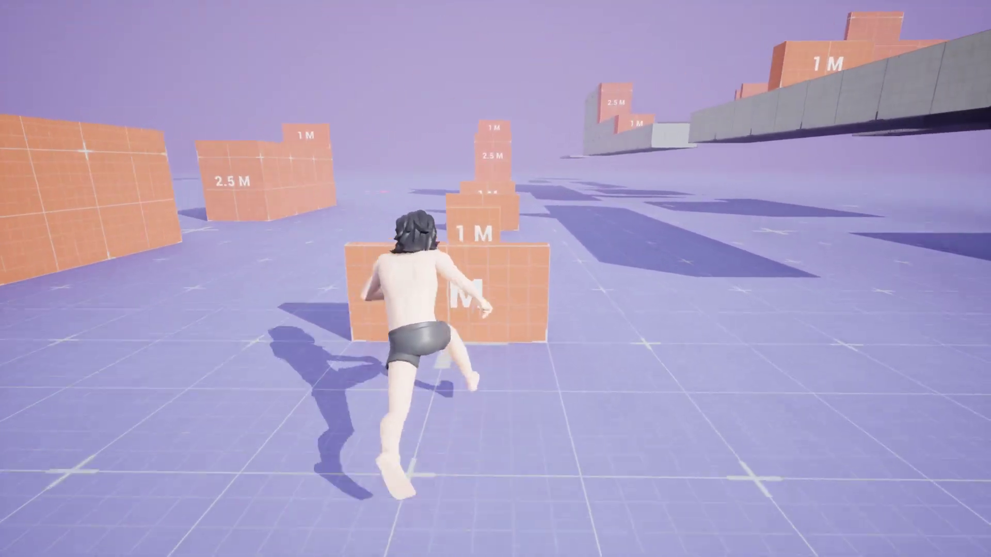
{"action": "key", "text": "space"}
{"action": "key", "text": "space"}
{"action": "key", "text": "space"}
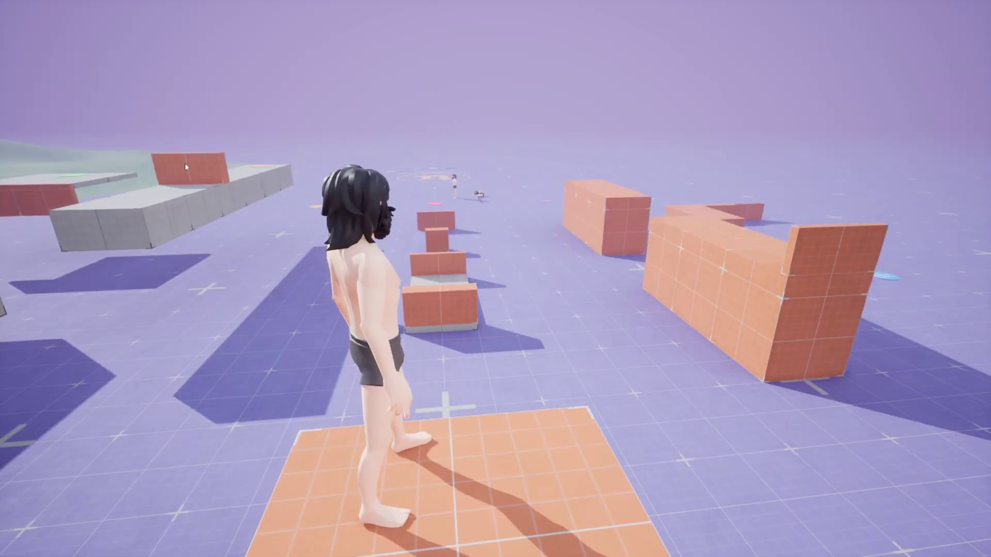
{"action": "key", "text": "Escape"}
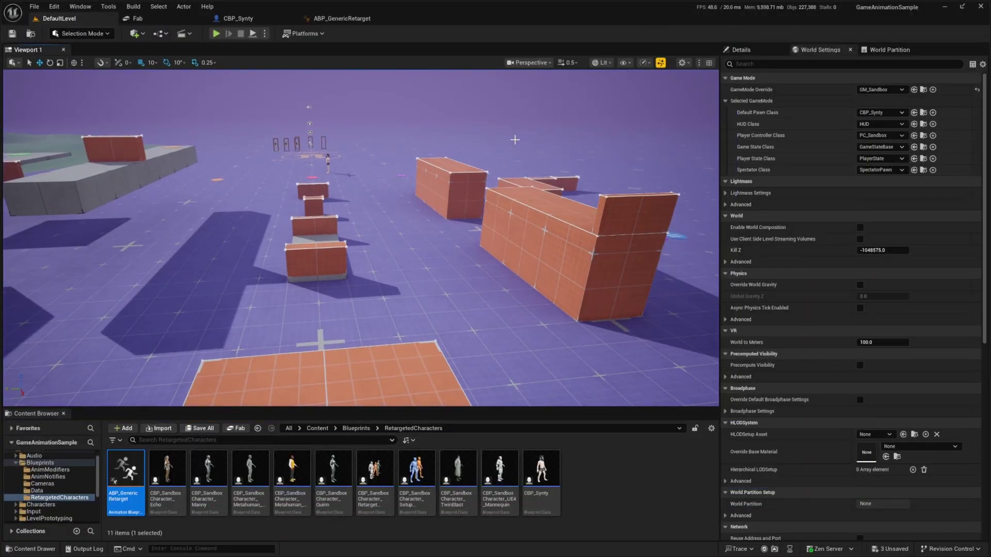
Step: Assign the Sci-fiSoldier_Color_01_NoLabel_Mat material of the level's SK_BaseModel to Element 0 of CBP_Synty's Synty mesh, and compile the blueprint
{"action": "double_click", "coordinate": [547, 469]}
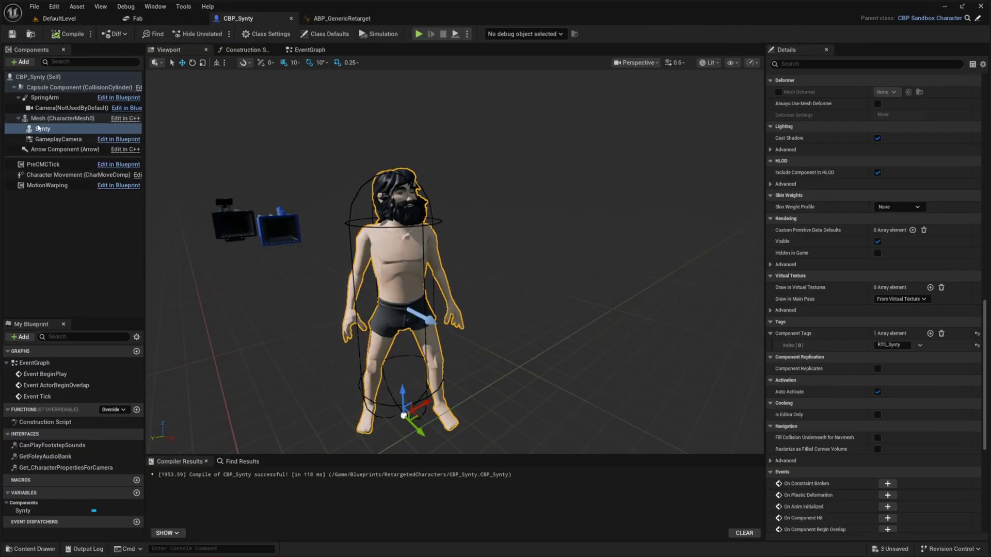
{"action": "scroll", "coordinate": [886, 285], "scroll_direction": "up", "scroll_amount": 10}
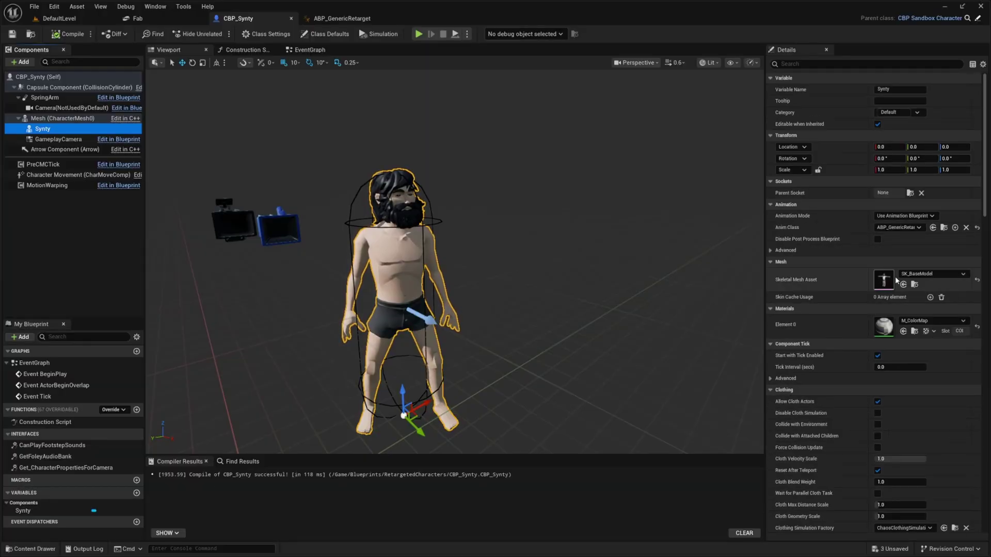
{"action": "left_click", "coordinate": [914, 321]}
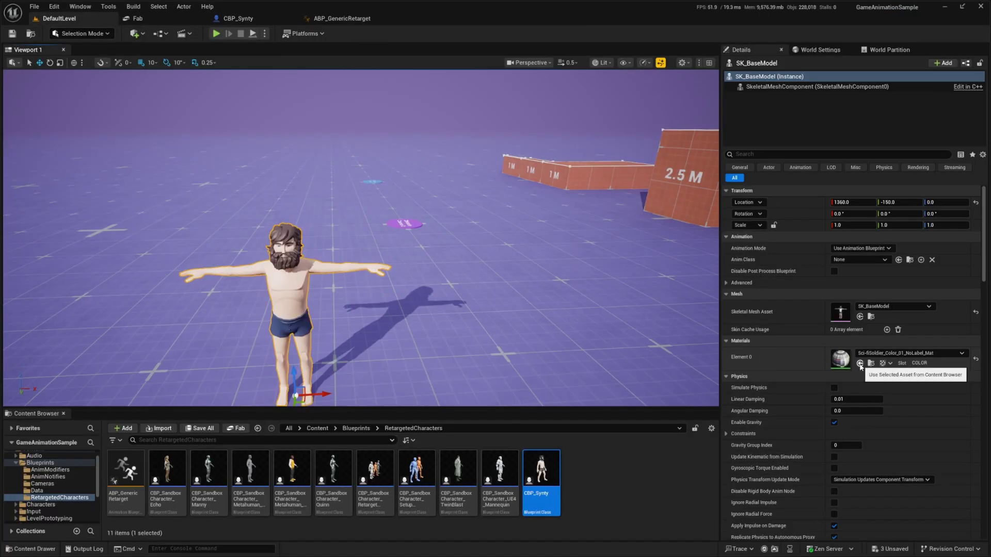
{"action": "left_click", "coordinate": [249, 19]}
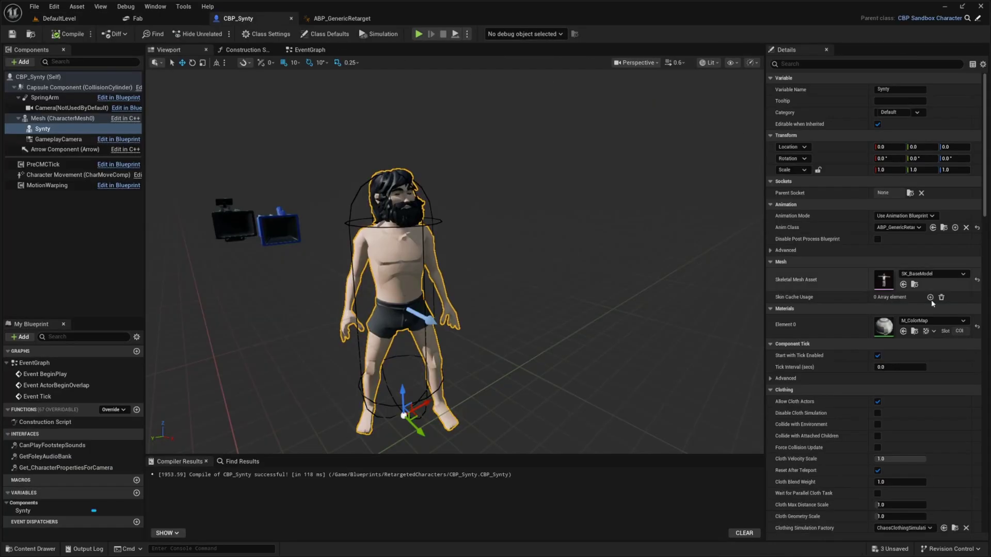
{"action": "right_click_drag", "start_coordinate": [510, 246], "coordinate": [496, 245]}
{"action": "key", "text": "w"}
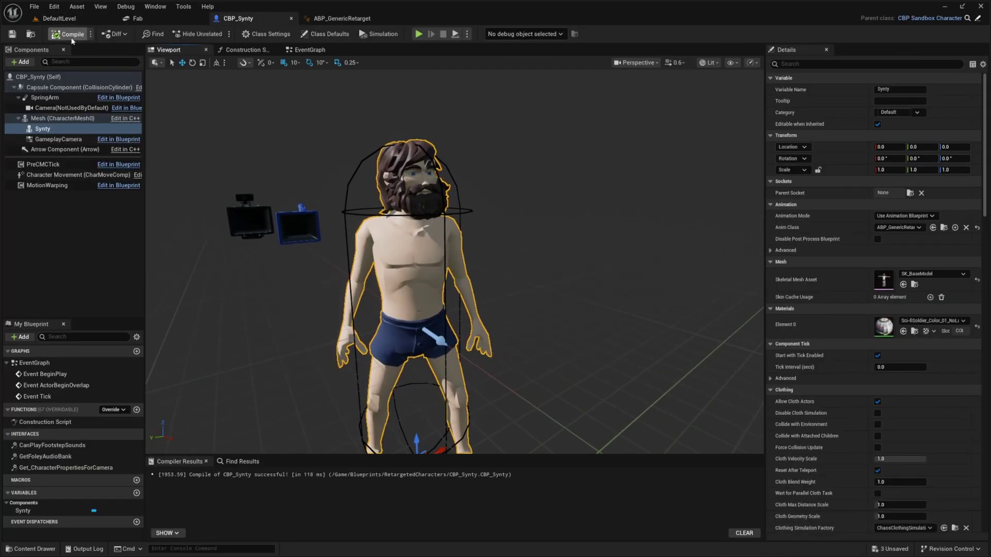
{"action": "left_click", "coordinate": [71, 39]}
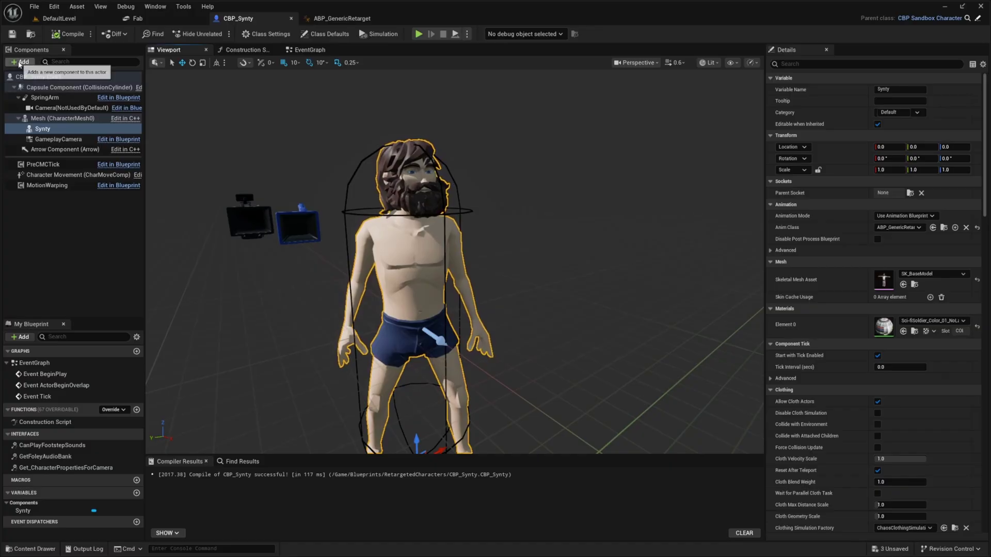
{"action": "key", "text": "w"}
{"action": "right_click_drag", "start_coordinate": [332, 167], "coordinate": [320, 168]}
{"action": "key", "text": "s"}
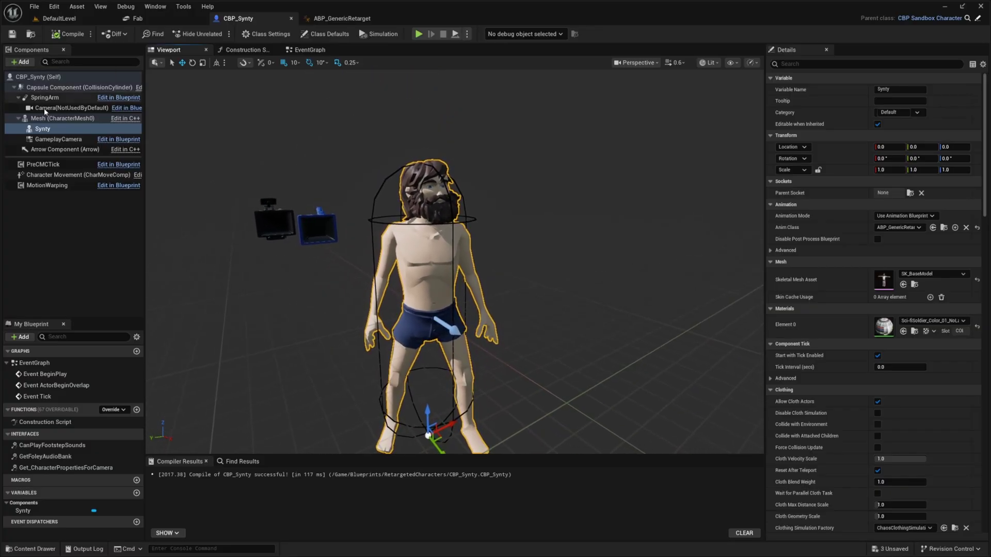
{"action": "left_click", "coordinate": [22, 62]}
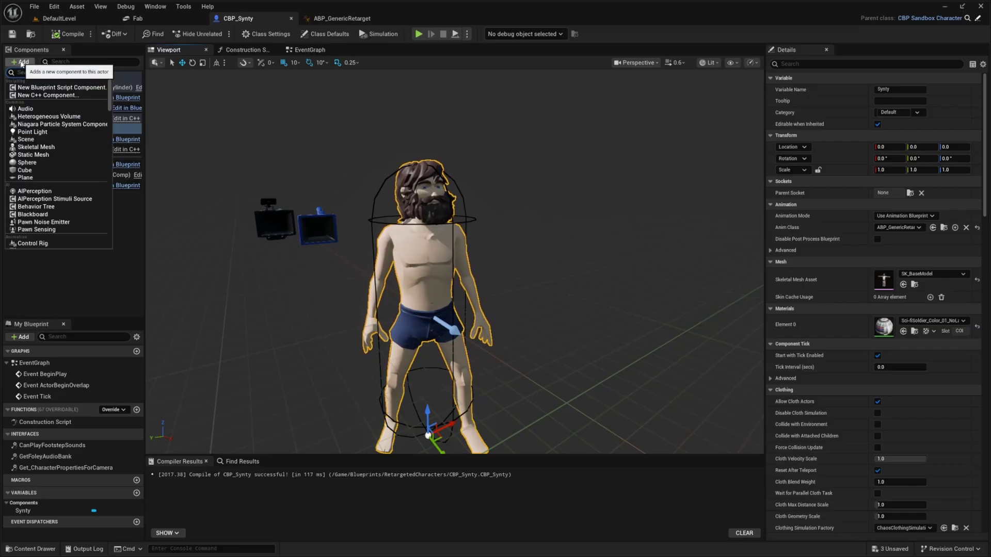
{"action": "scroll", "coordinate": [57, 154], "scroll_direction": "down", "scroll_amount": 5}
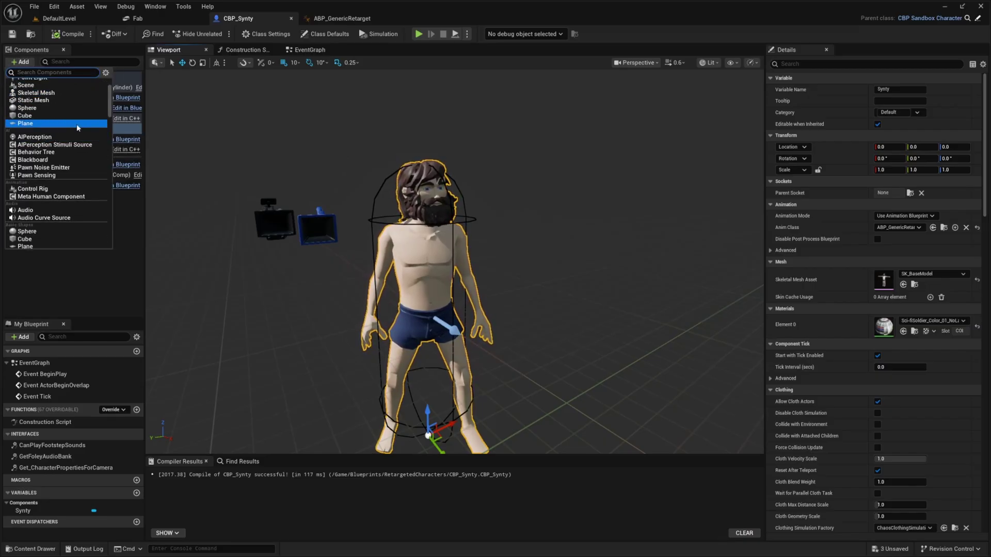
{"action": "scroll", "coordinate": [67, 217], "scroll_direction": "down", "scroll_amount": 5}
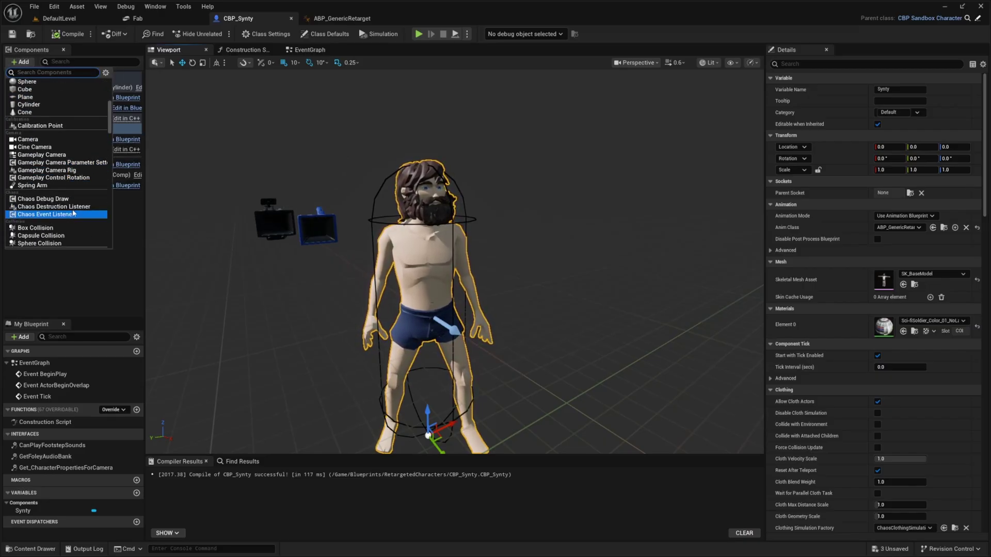
{"action": "scroll", "coordinate": [73, 202], "scroll_direction": "down", "scroll_amount": 2}
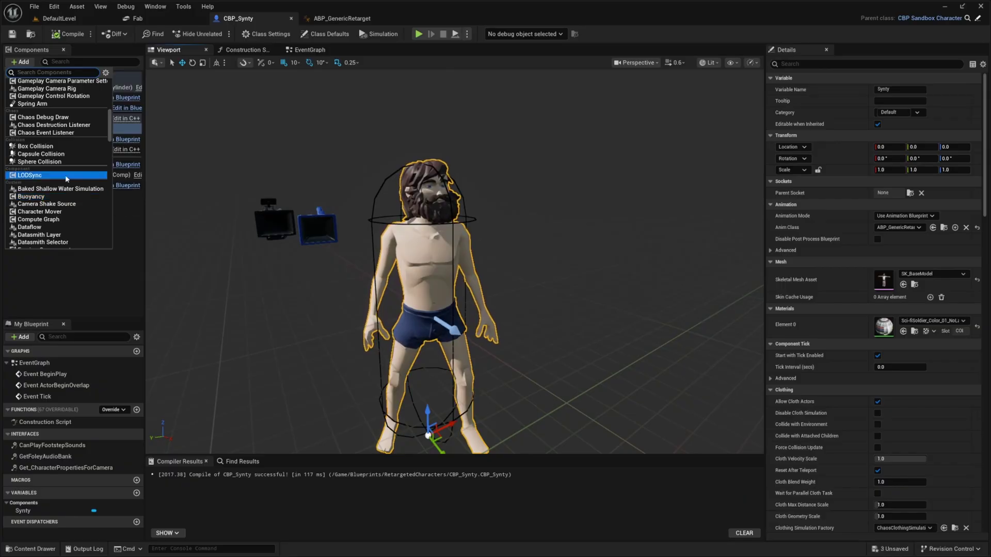
{"action": "scroll", "coordinate": [67, 177], "scroll_direction": "down", "scroll_amount": 3}
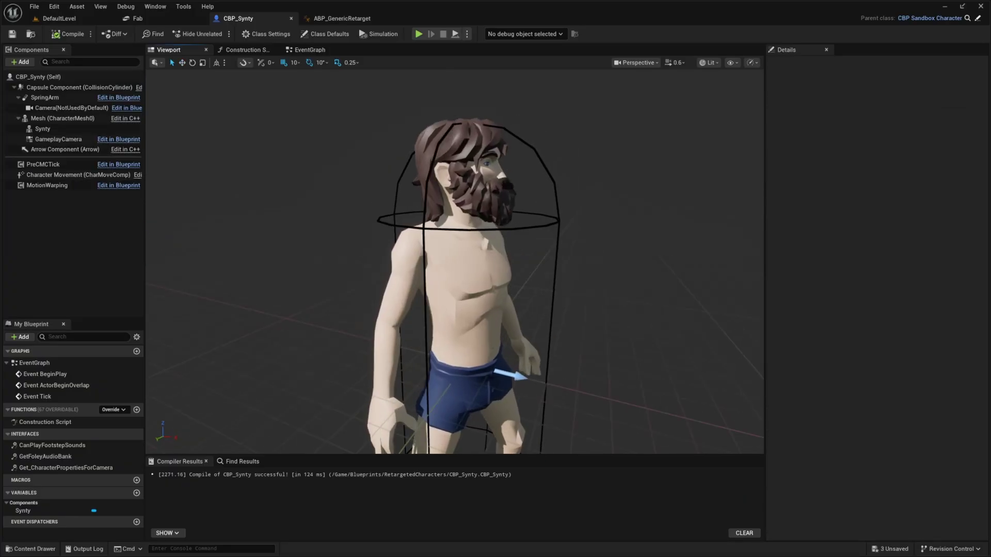
{"action": "left_click_drag", "start_coordinate": [429, 170], "coordinate": [405, 167]}
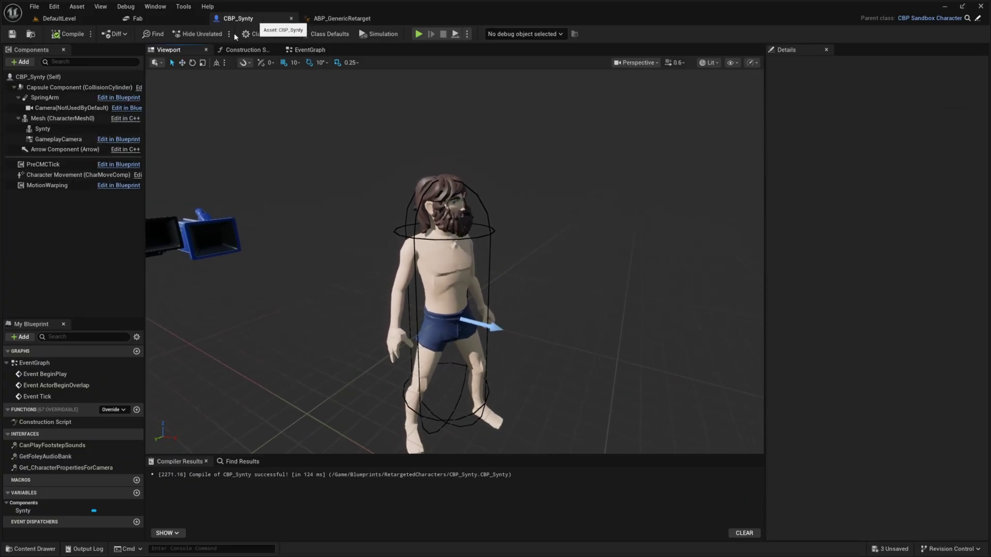
Step: Add a Skeletal Mesh component using SK_FANT_KNGT_01_10TORS_HU01 under the character's Mesh component and inspect its fit on the torso
{"action": "left_click", "coordinate": [44, 120]}
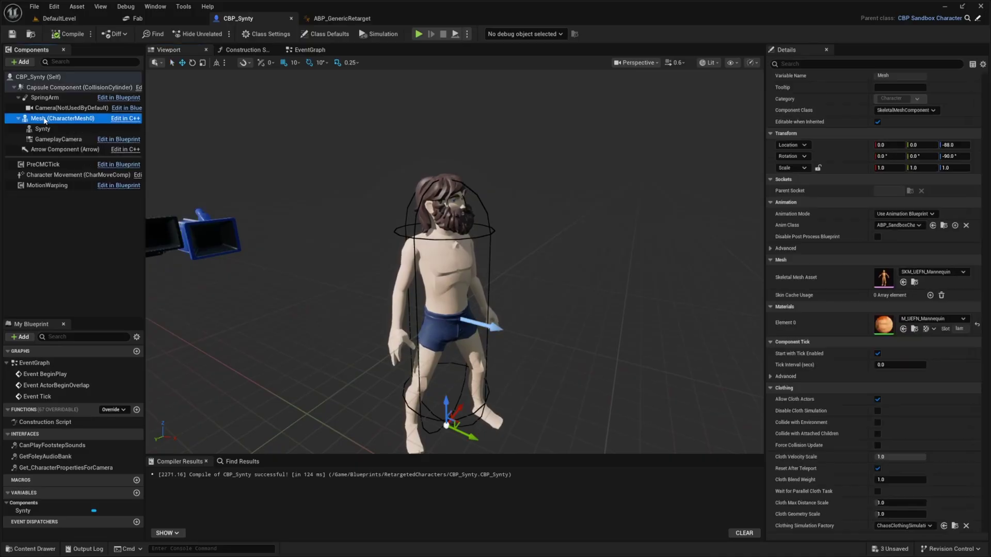
{"action": "left_click", "coordinate": [22, 64]}
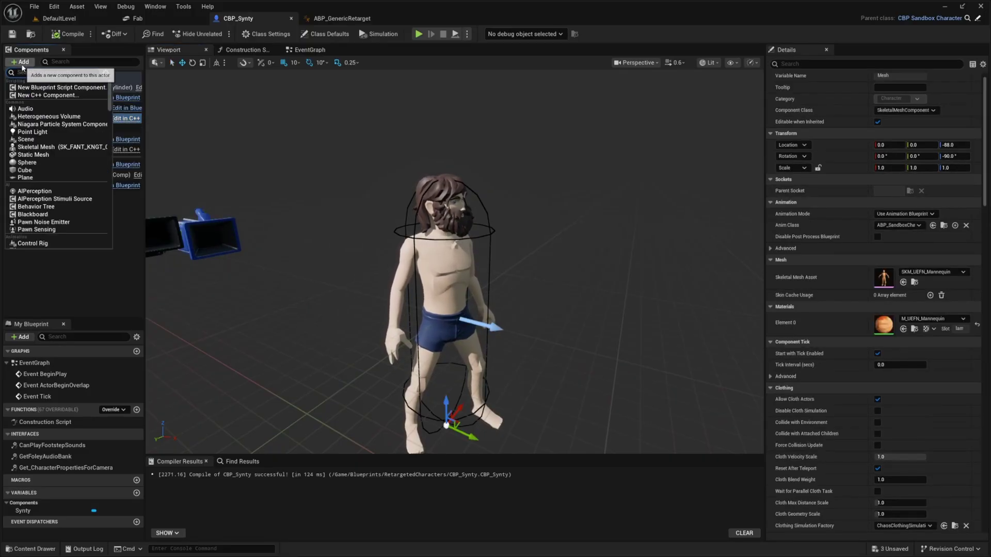
{"action": "left_click", "coordinate": [44, 147]}
{"action": "left_click", "coordinate": [74, 130]}
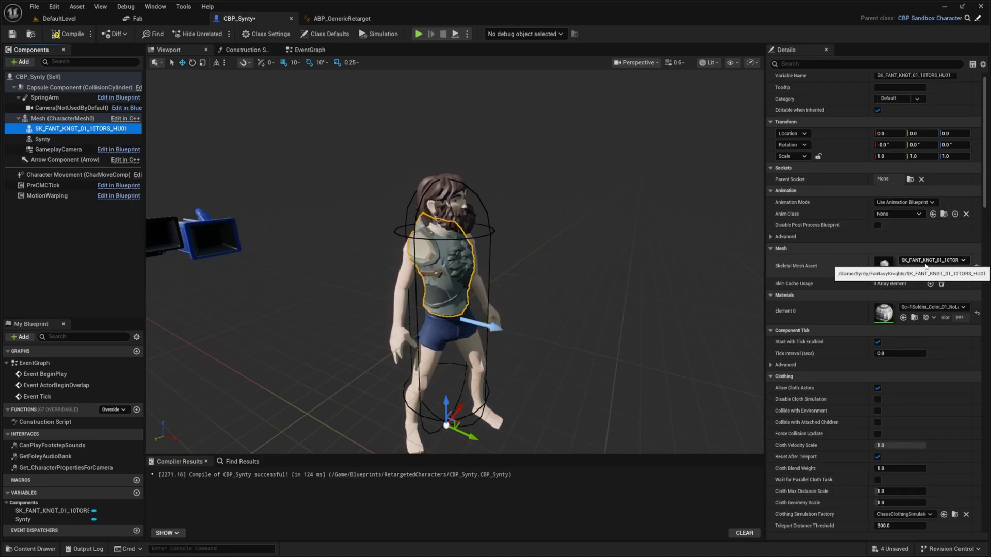
{"action": "key", "text": "f"}
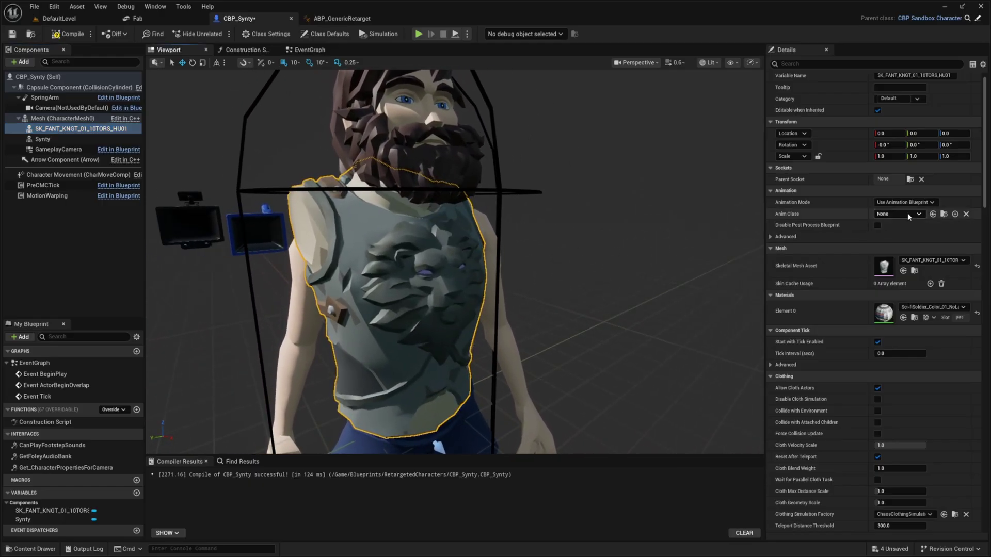
Step: Set the Anim Class of the SK_FANT_KNGT_01_10TORS_HU01 component to ABP_GenericRetarget, matching the Synty mesh
{"action": "left_click", "coordinate": [42, 139]}
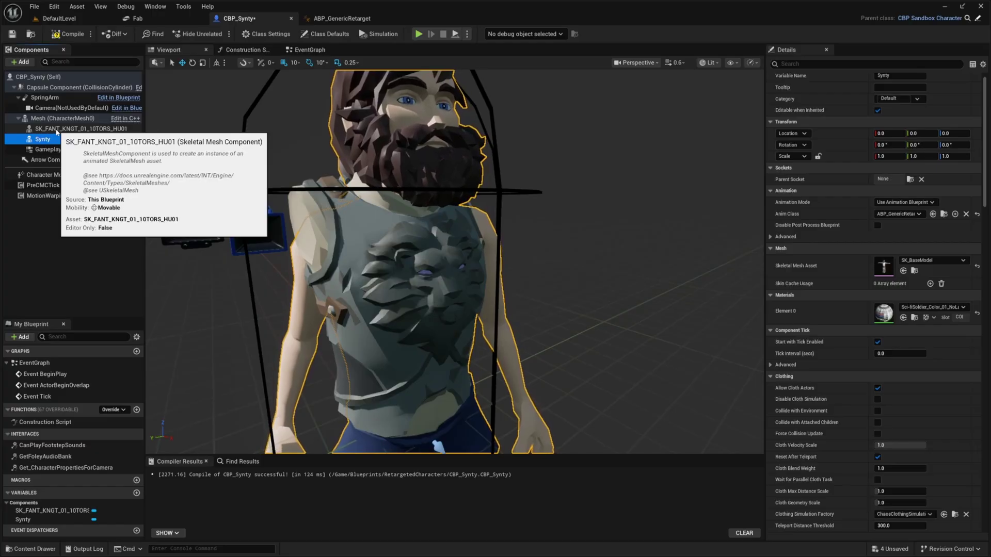
{"action": "left_click", "coordinate": [56, 129]}
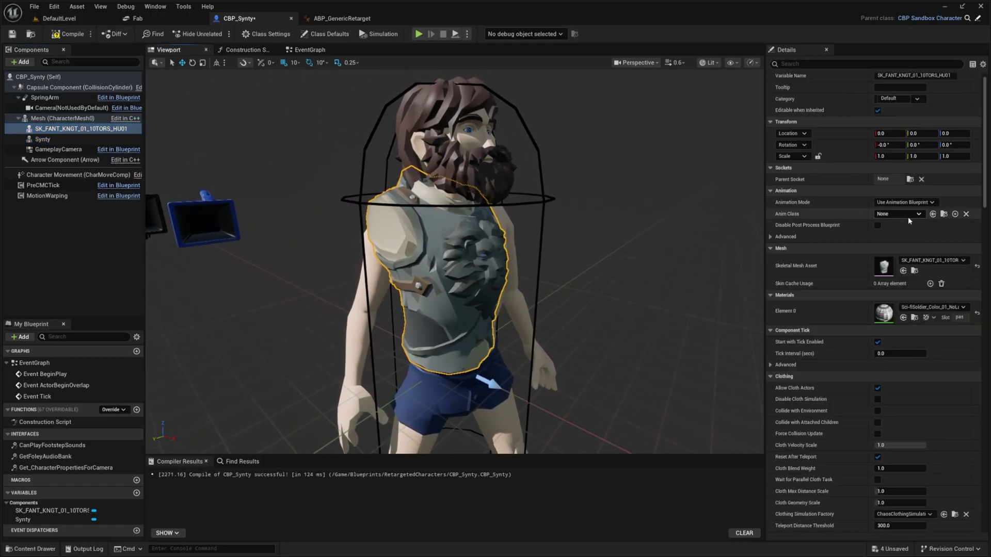
{"action": "left_click", "coordinate": [908, 217]}
{"action": "type", "text": "abp_g"}
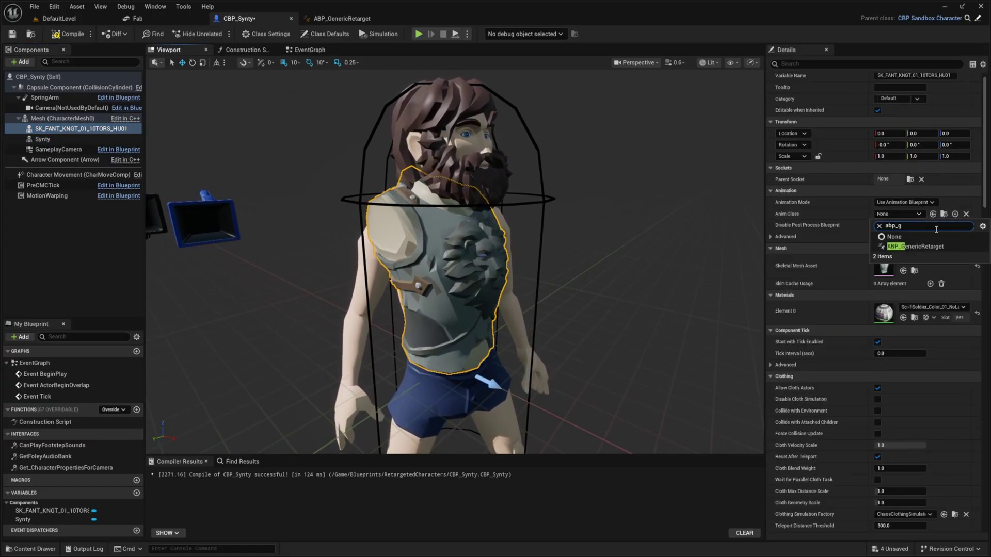
{"action": "left_click", "coordinate": [934, 247]}
Step: Add the component tag RTG_Synty to the SK_FANT_KNGT_01_10TORS_HU01 component and compile the blueprint
{"action": "scroll", "coordinate": [913, 240], "scroll_direction": "down", "scroll_amount": 15}
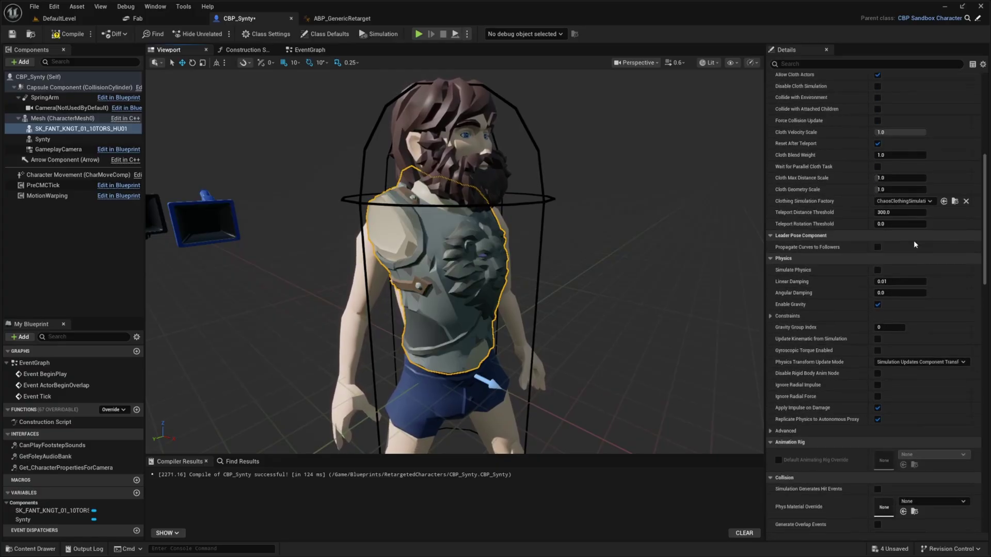
{"action": "scroll", "coordinate": [825, 308], "scroll_direction": "down", "scroll_amount": 10}
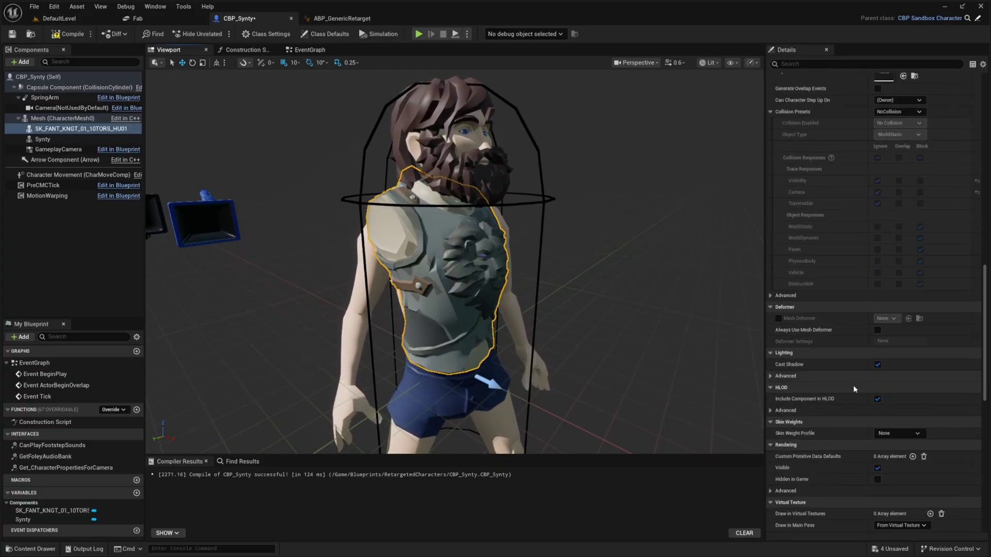
{"action": "scroll", "coordinate": [896, 441], "scroll_direction": "down", "scroll_amount": 3}
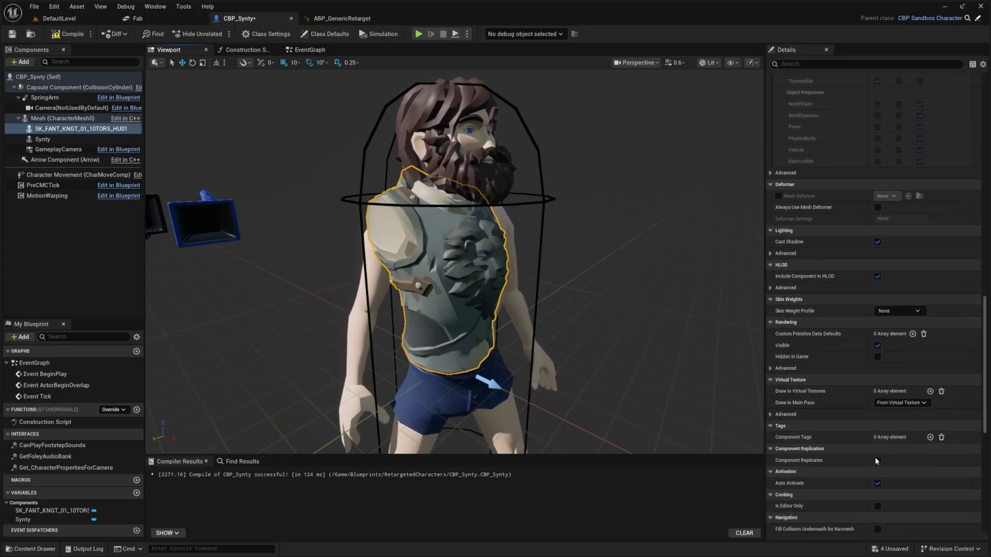
{"action": "left_click", "coordinate": [930, 437]}
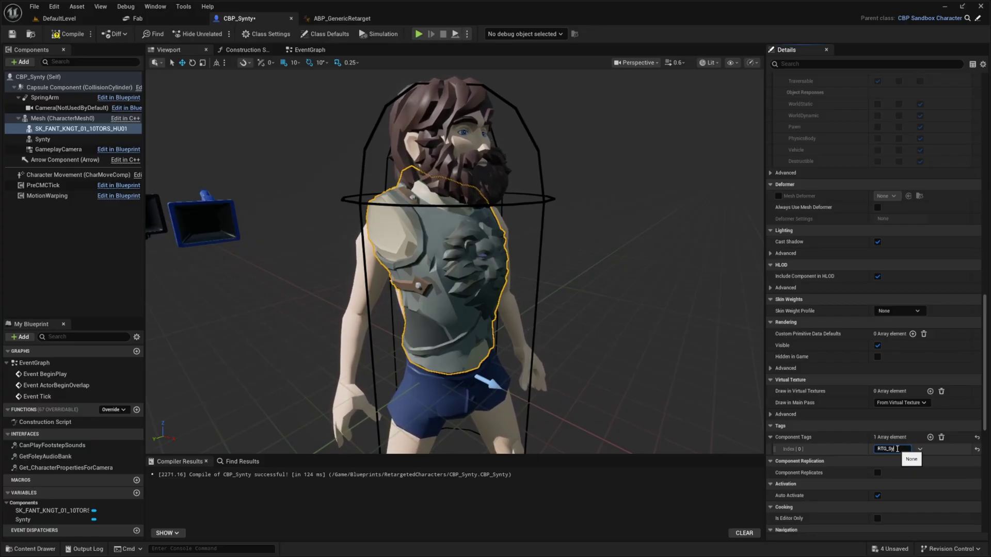
{"action": "left_click", "coordinate": [71, 37]}
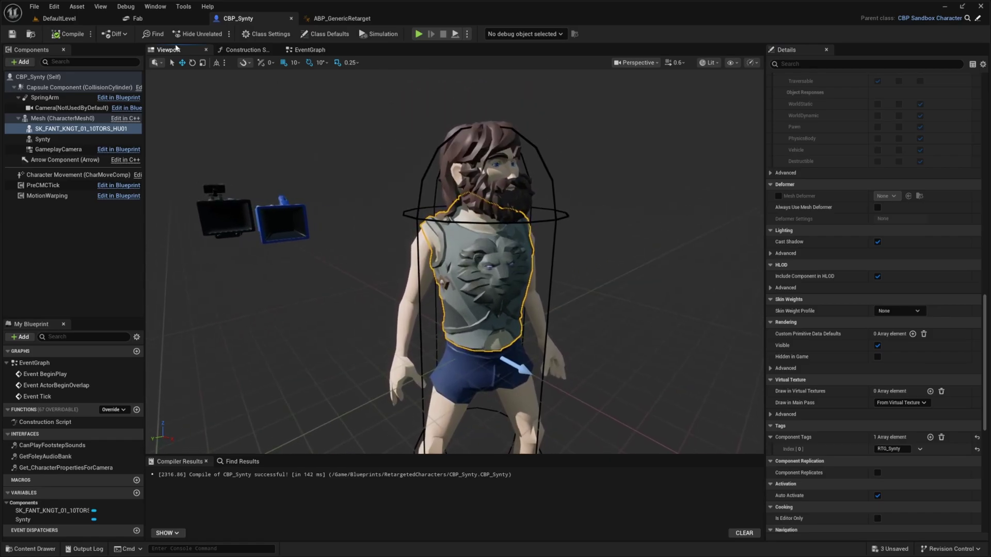
Step: Play DefaultLevel in full screen, run, jump and climb over the obstacle blocks to check the torso armor's animation, and stop the session
{"action": "left_click", "coordinate": [65, 20]}
{"action": "key", "text": "alt+p"}
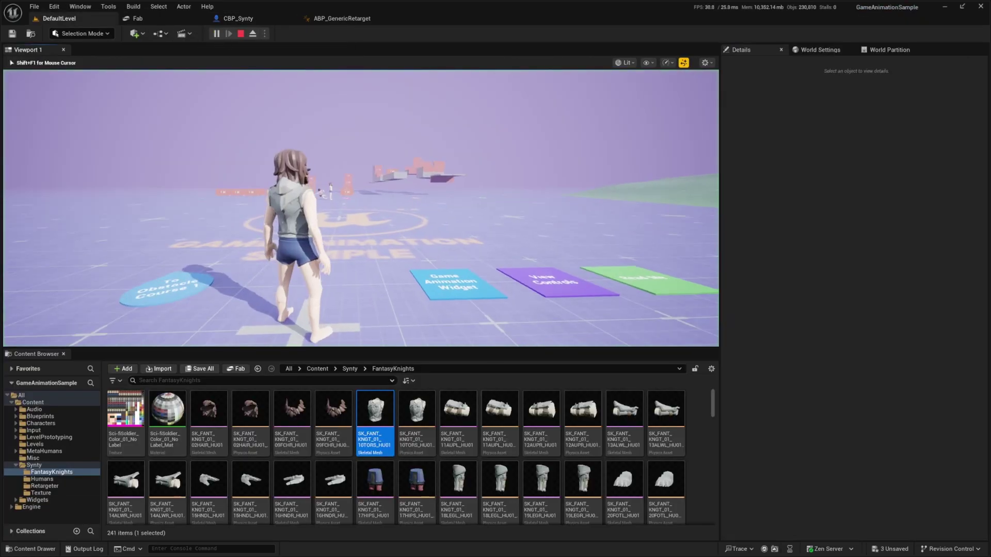
{"action": "key", "text": "F11"}
{"action": "key", "text": "w"}
{"action": "key", "text": "space"}
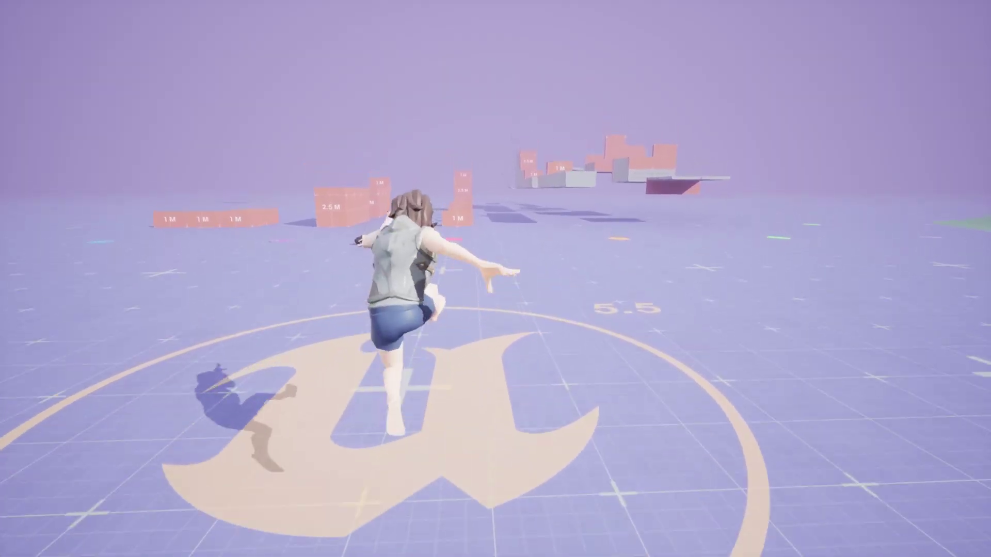
{"action": "key", "text": "space"}
{"action": "key", "text": "space"}
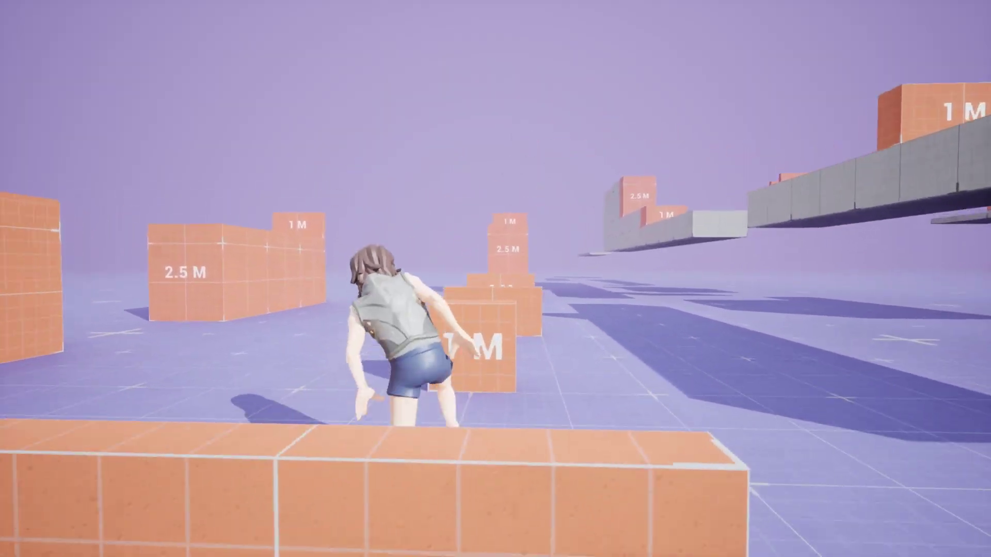
{"action": "key", "text": "space"}
{"action": "key", "text": "space"}
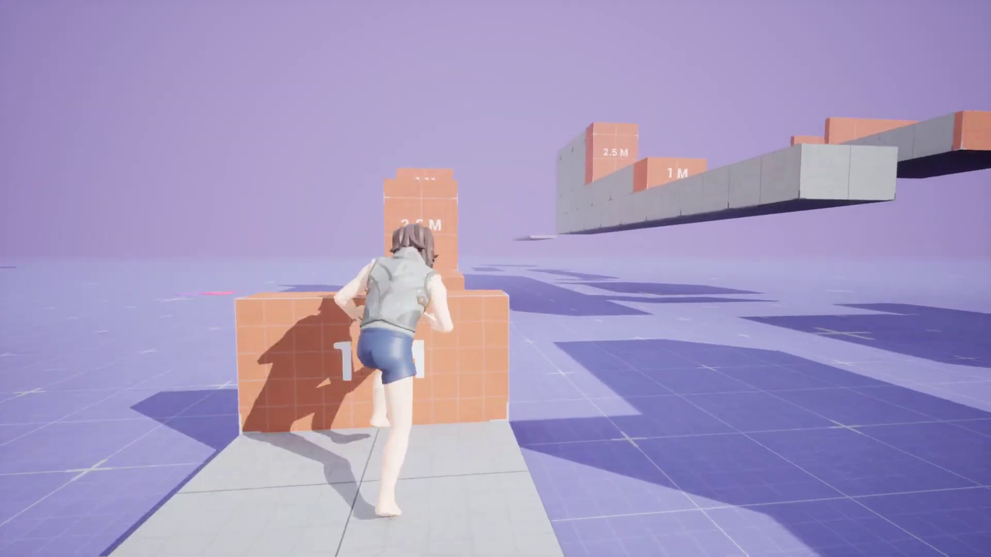
{"action": "key", "text": "space"}
{"action": "key", "text": "space"}
{"action": "key", "text": "space"}
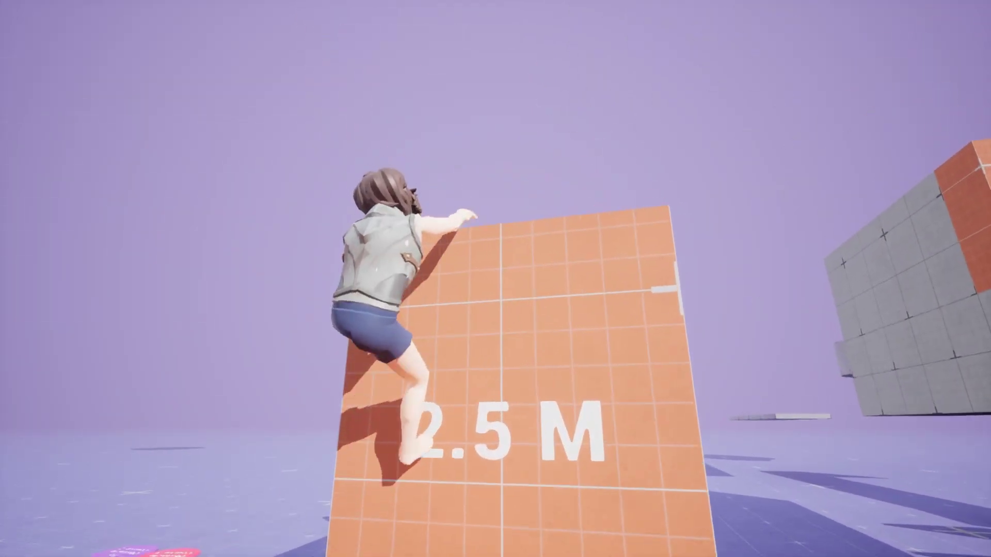
{"action": "key", "text": "w"}
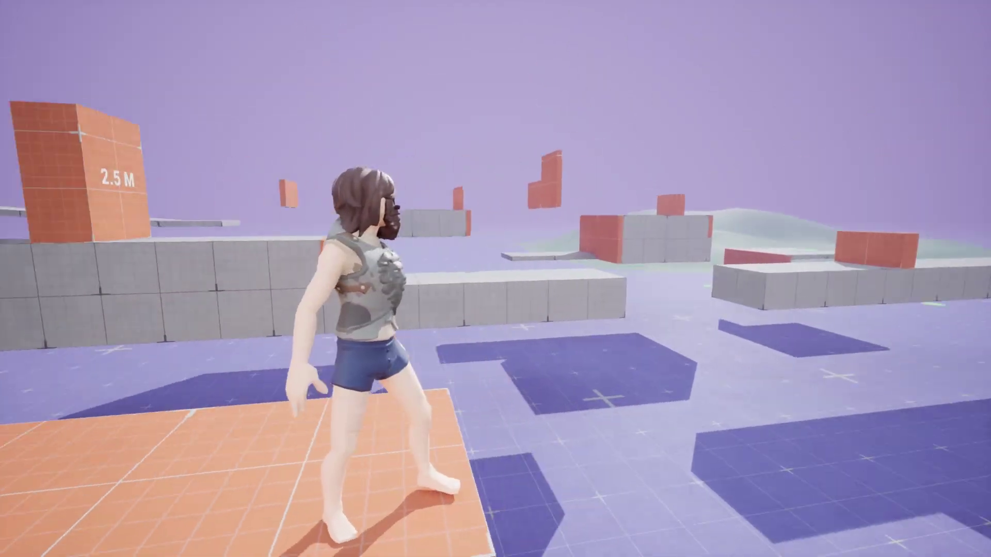
{"action": "key", "text": "Escape"}
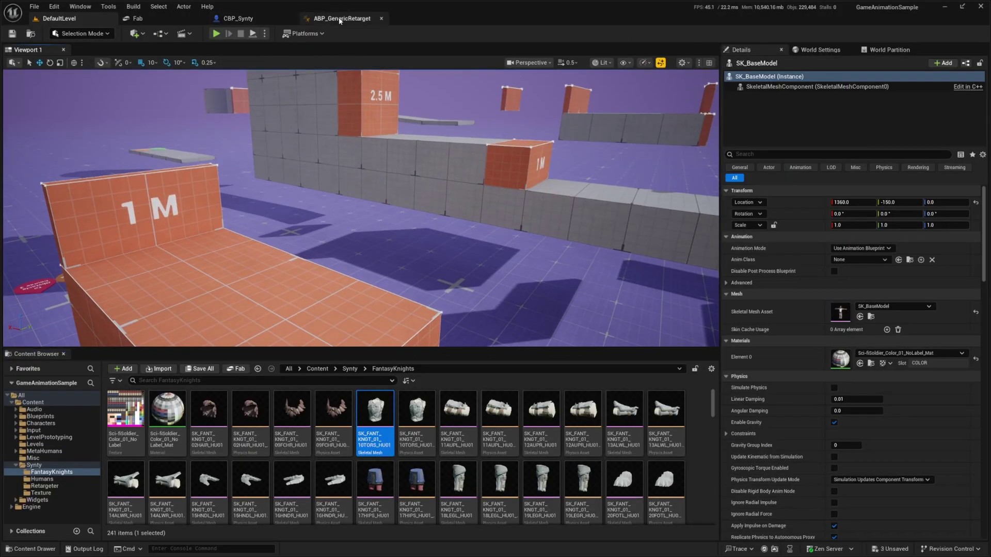
Step: Return to the CBP_Synty blueprint and inspect the full set of armor meshes on the character
{"action": "left_click", "coordinate": [339, 19]}
{"action": "left_click", "coordinate": [239, 19]}
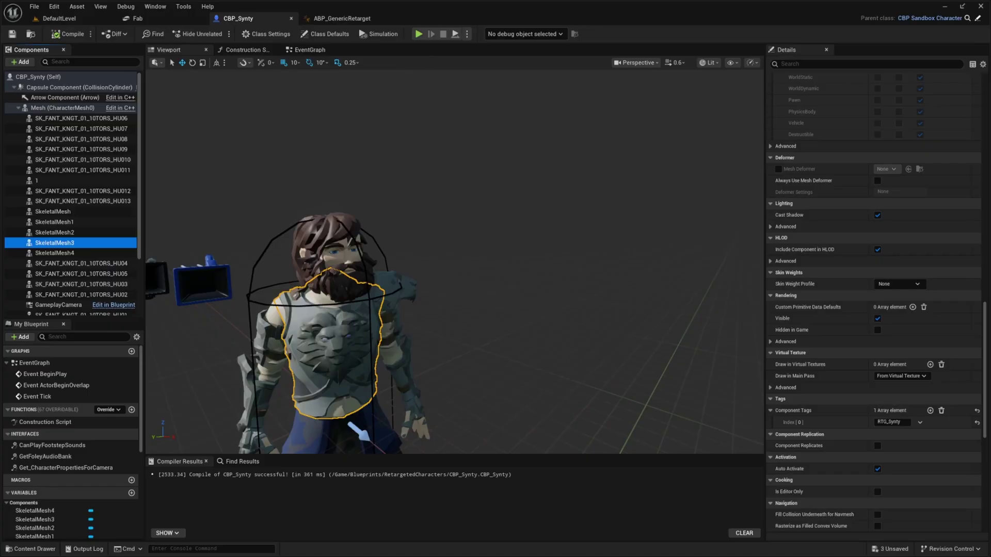
{"action": "right_click_drag", "start_coordinate": [454, 262], "coordinate": [450, 309]}
Step: Play DefaultLevel with the fully armored character, running, jumping and climbing over the obstacle blocks to check how the armor pieces move
{"action": "left_click", "coordinate": [67, 19]}
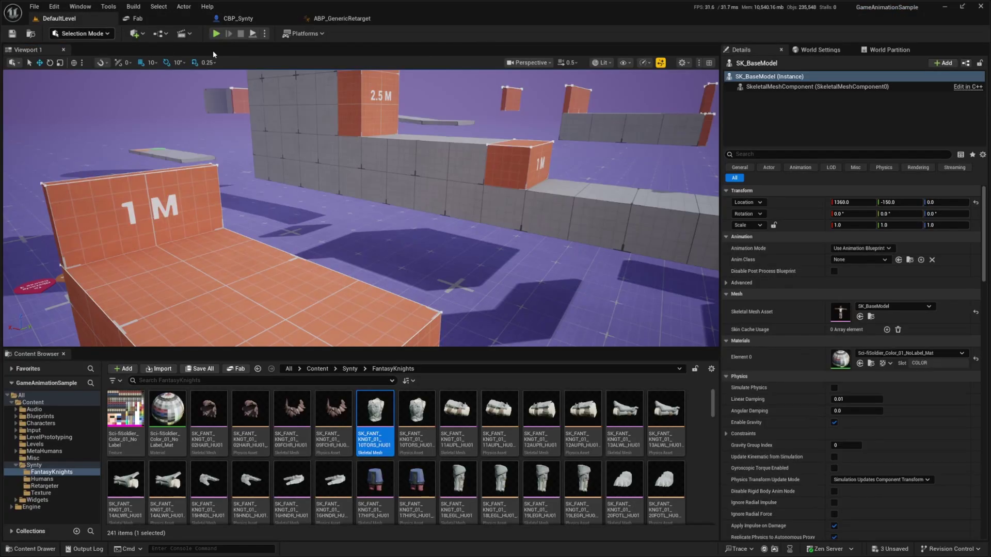
{"action": "left_click", "coordinate": [216, 33]}
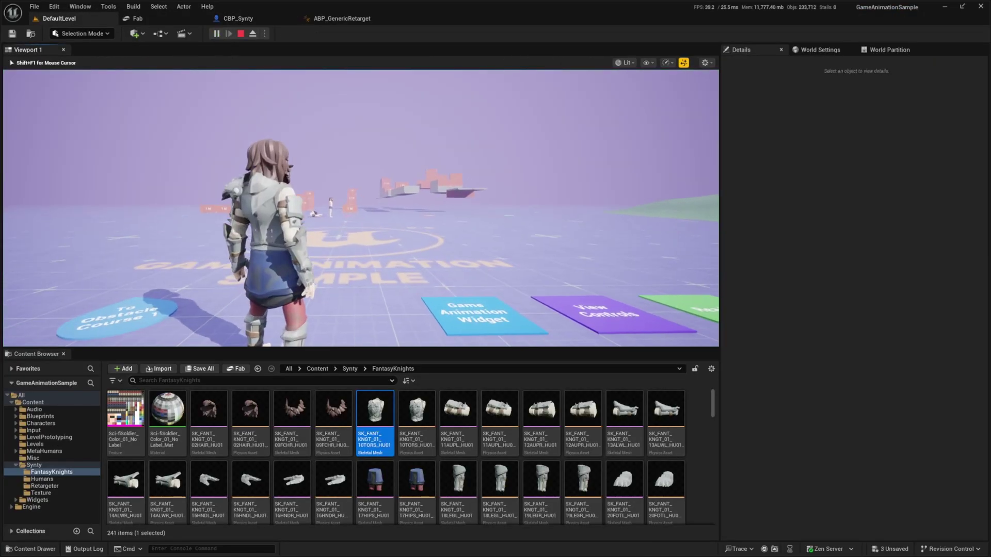
{"action": "key", "text": "w"}
{"action": "key", "text": "w"}
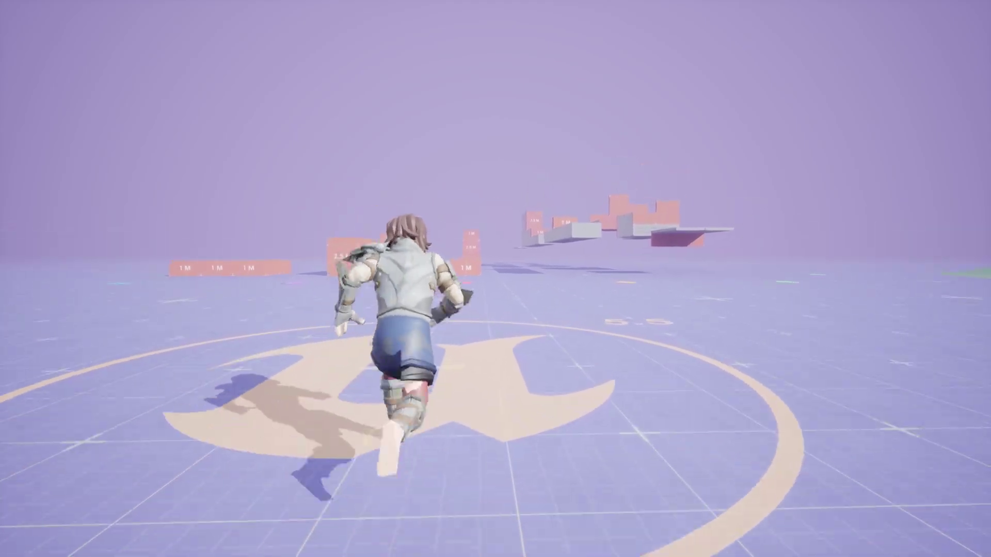
{"action": "key", "text": "w"}
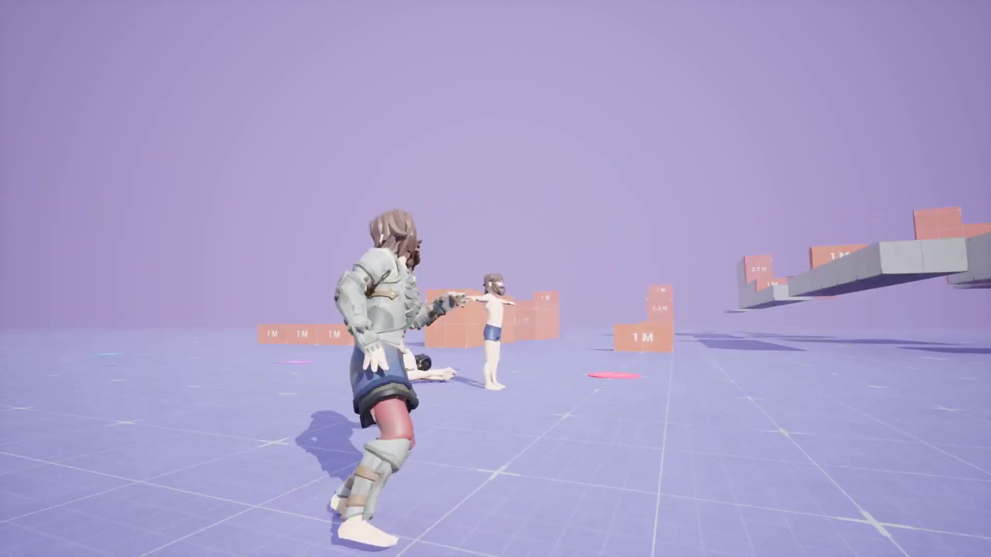
{"action": "key", "text": "w"}
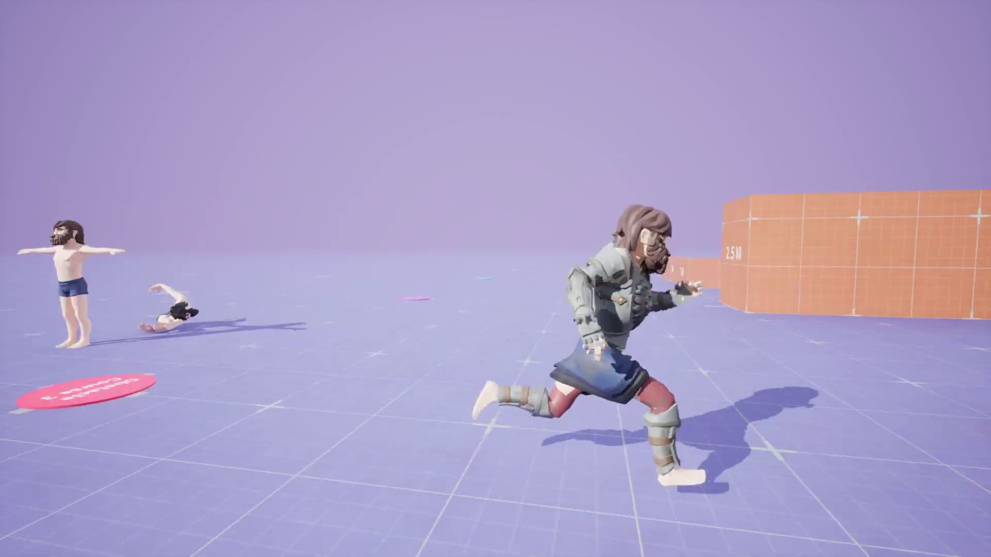
{"action": "key", "text": "space"}
{"action": "key", "text": "w"}
{"action": "key", "text": "space"}
{"action": "key", "text": "space"}
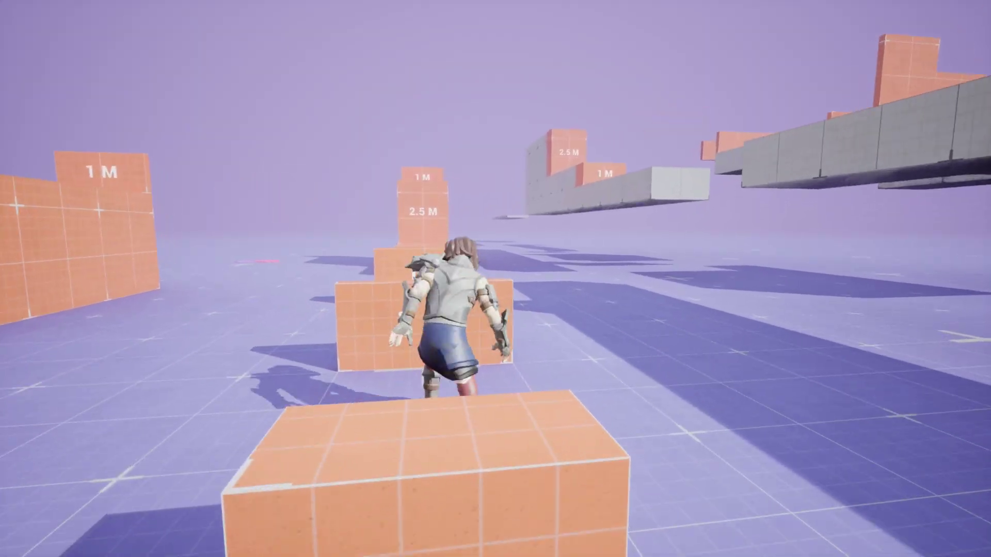
{"action": "key", "text": "w"}
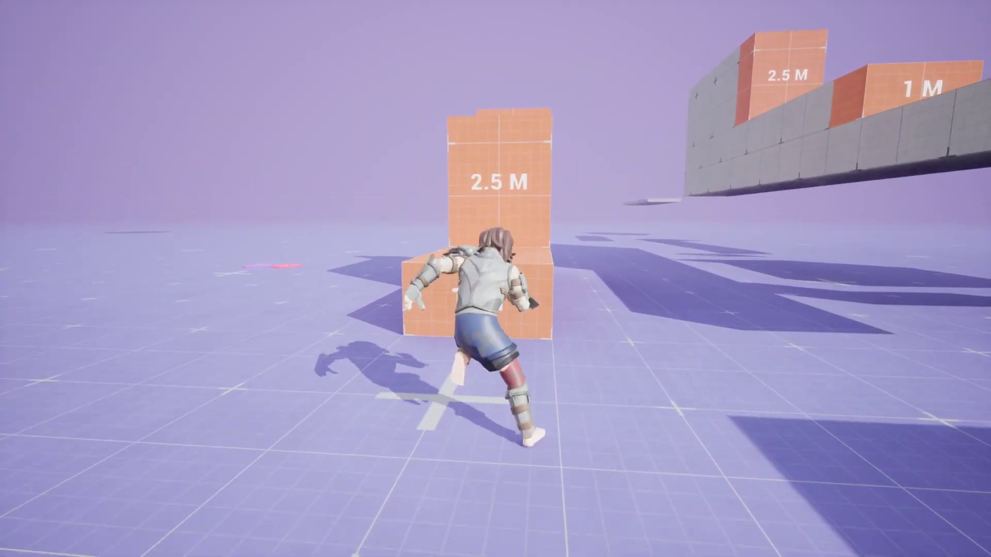
{"action": "key", "text": "w"}
{"action": "key", "text": "space"}
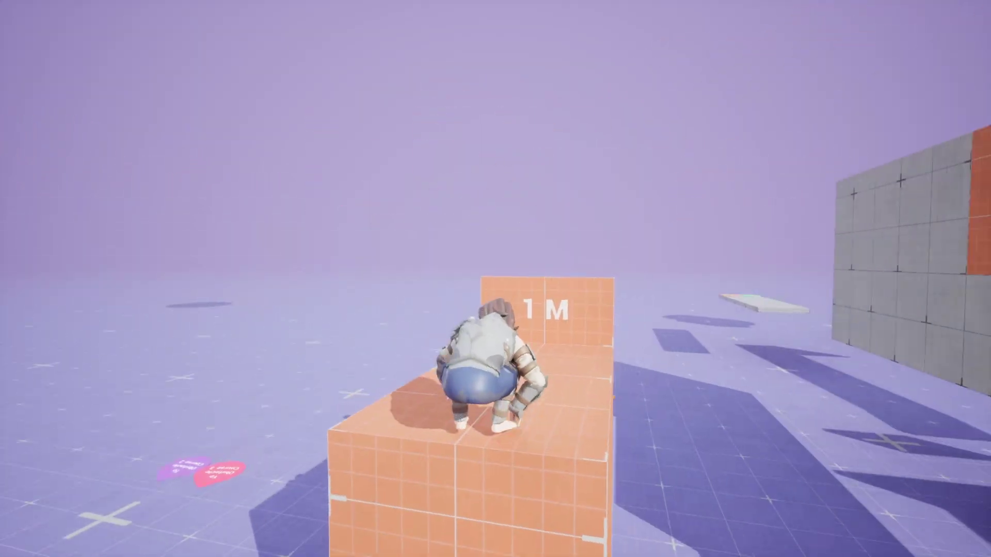
{"action": "key", "text": "w"}
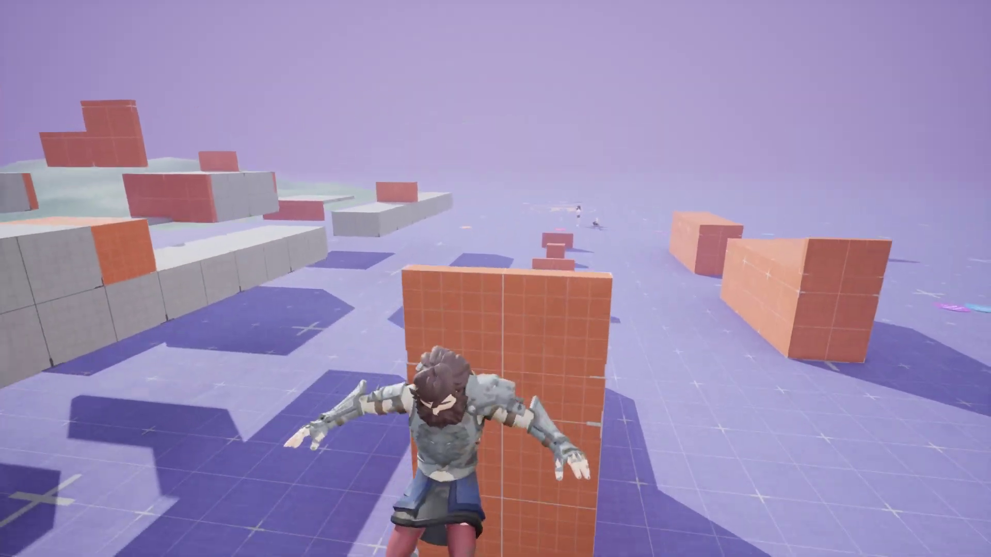